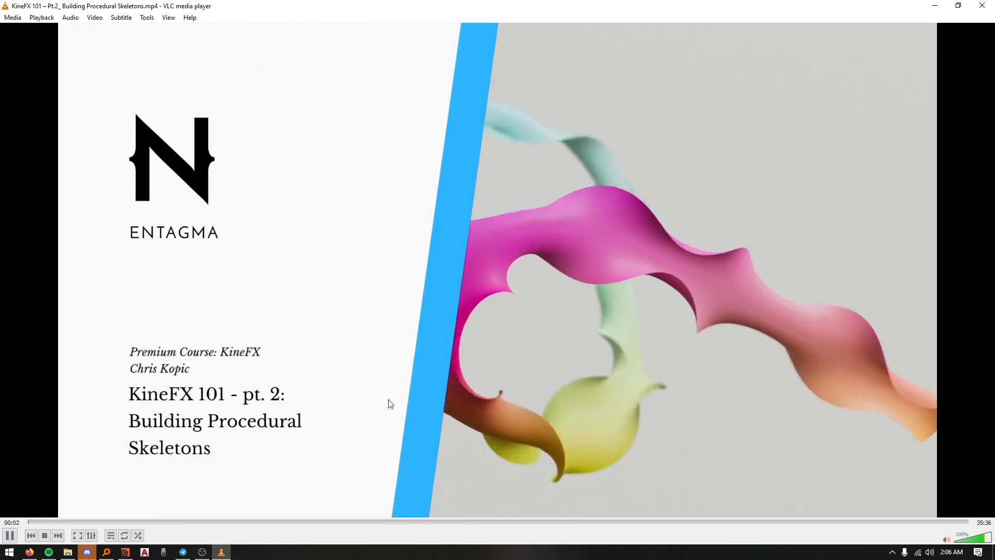
Pause the Entagma reference video and switch to the Houdini scene containing the With_rotation and Without_Rotation objects
key(space)
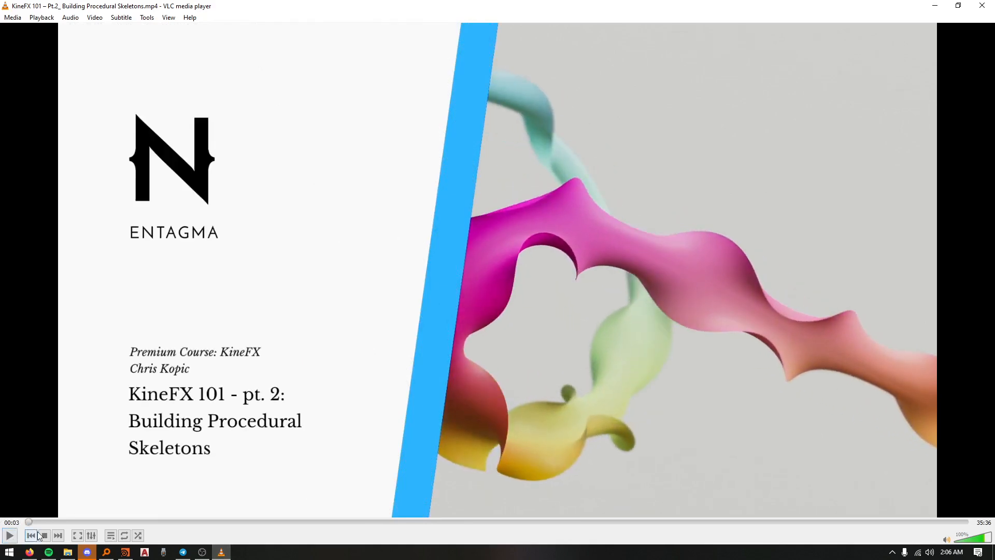
click(934, 6)
middle_drag(513, 333, 525, 367)
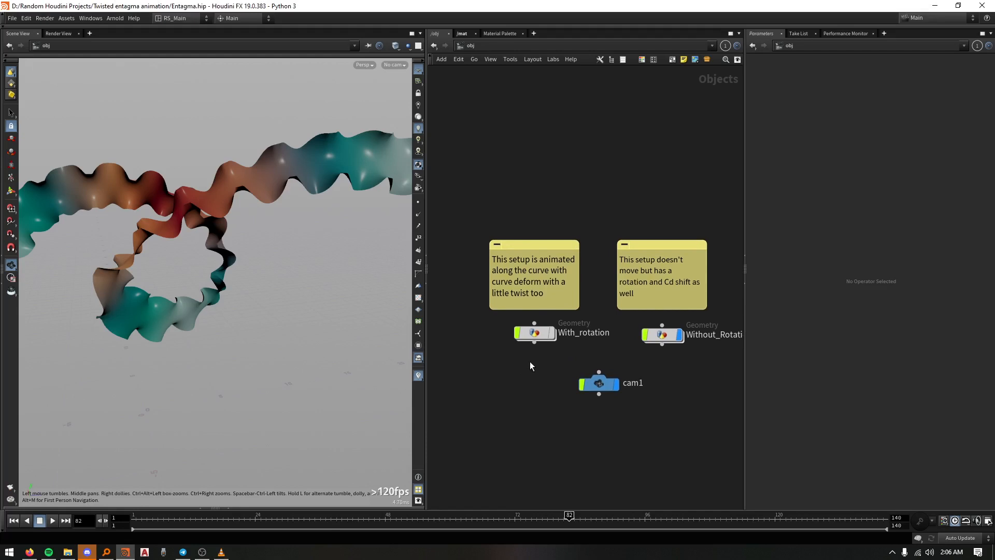
middle_drag(541, 366, 549, 382)
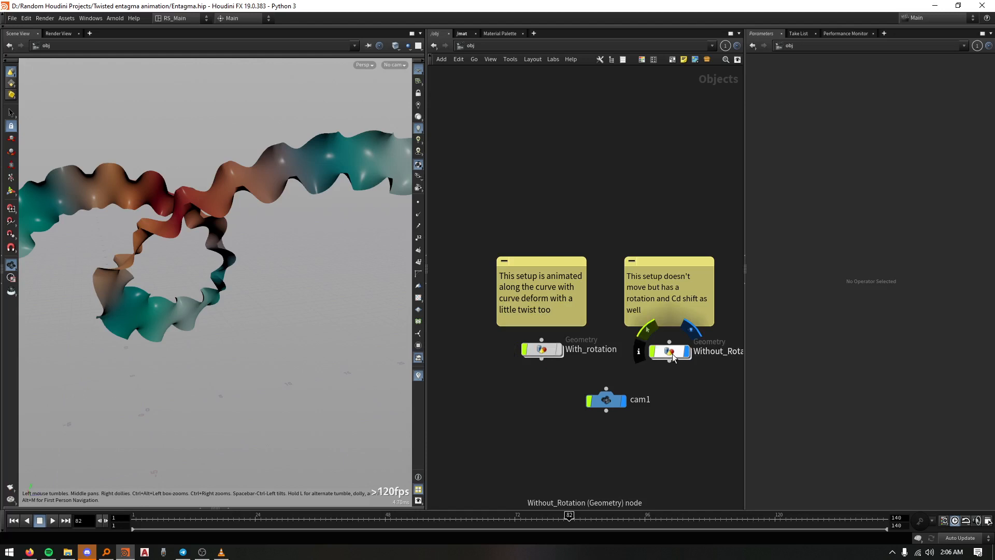
middle_drag(689, 393, 664, 391)
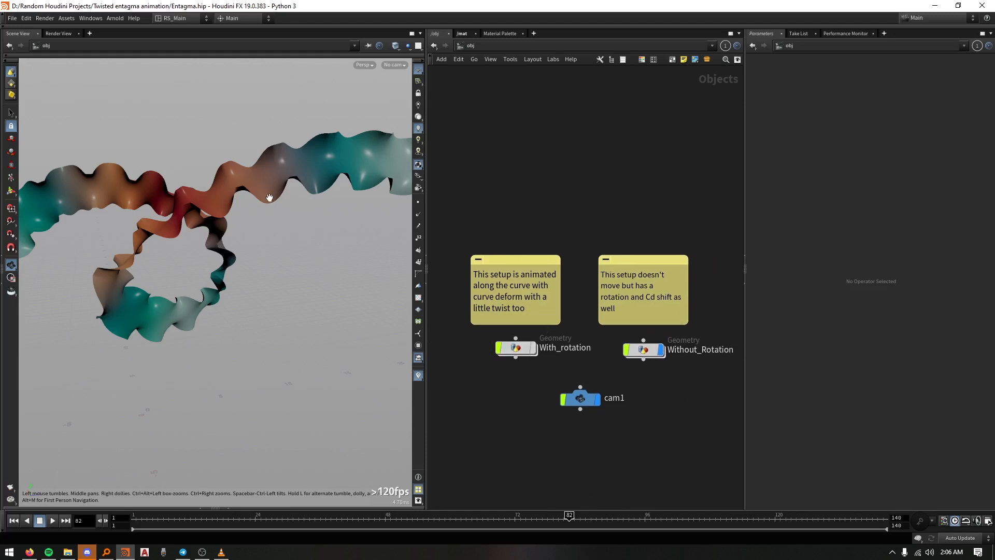
Play the Without_Rotation animation in the viewport and stop it at frame 68
drag(269, 195, 275, 154)
middle_drag(275, 154, 293, 240)
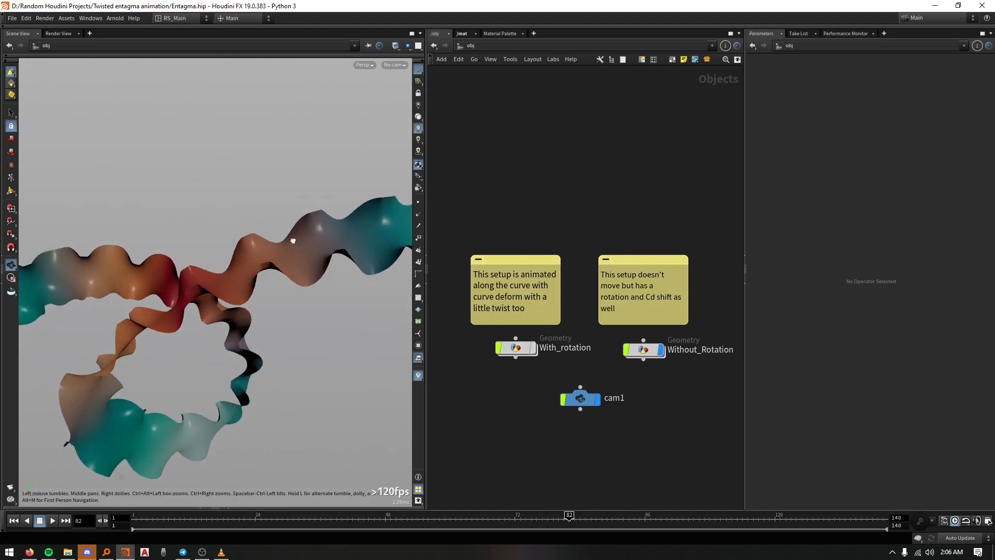
key(Up)
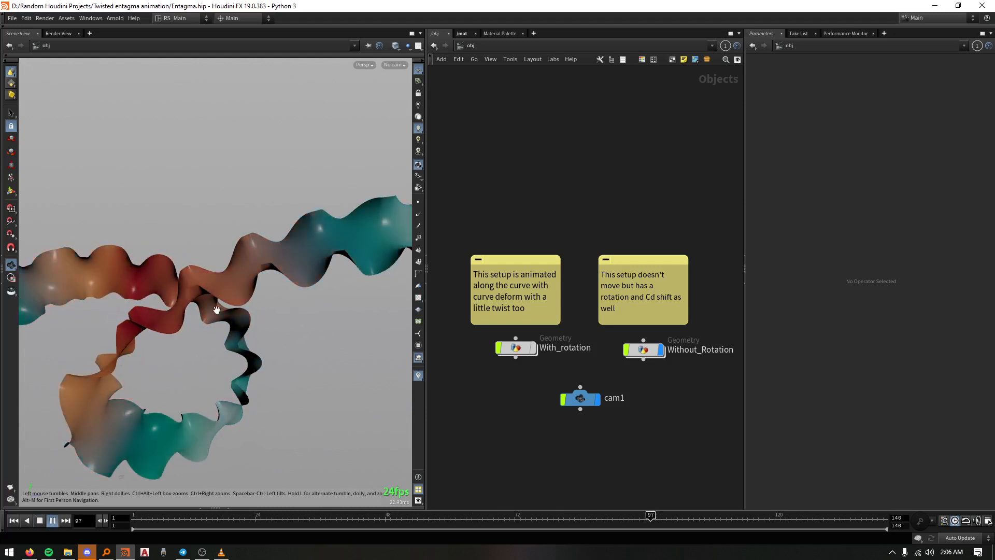
click(494, 522)
Display the With_rotation object in the viewport and hide Without_Rotation
click(543, 349)
click(534, 348)
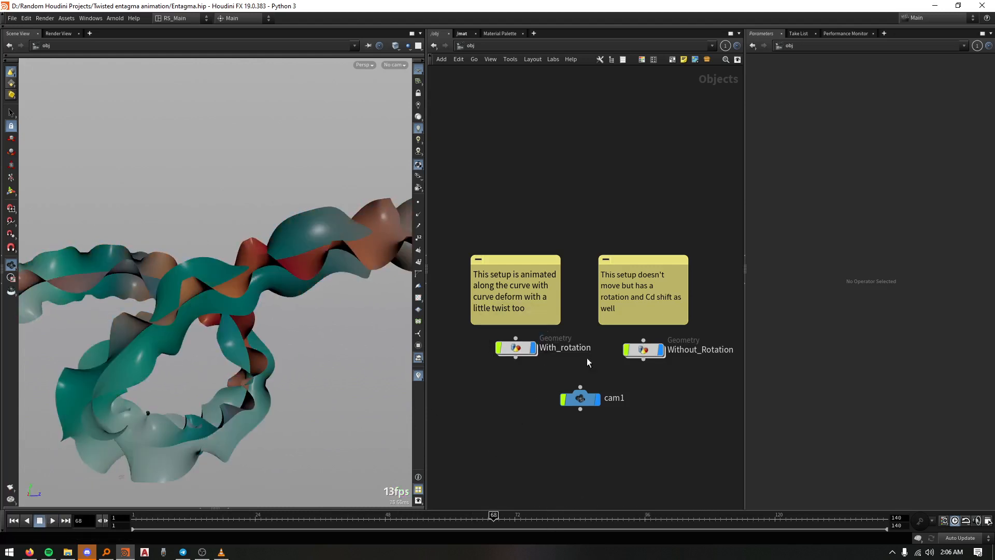
click(661, 356)
drag(247, 273, 267, 284)
Play the With_rotation animation through the cam1 camera and return to frame 1
click(394, 65)
click(402, 96)
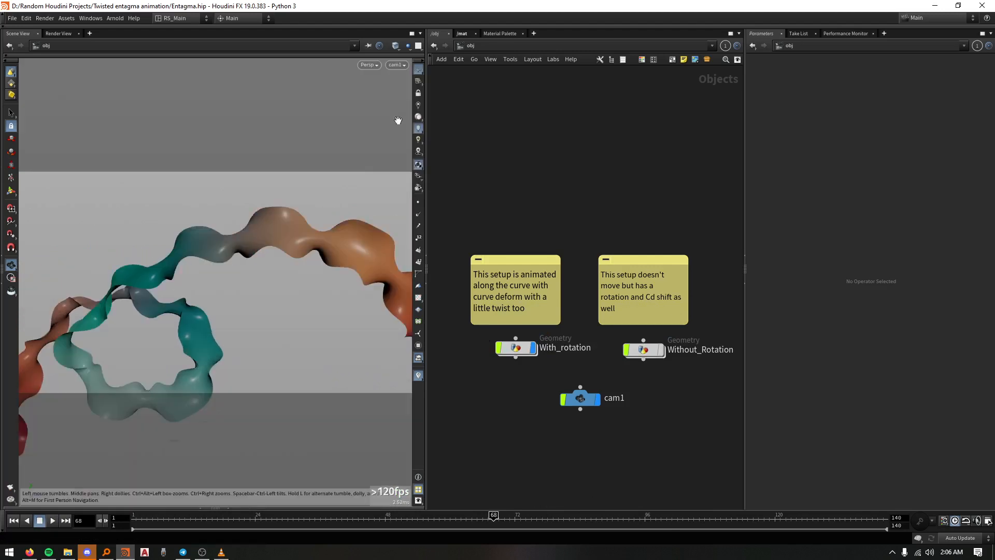
drag(171, 520, 78, 532)
key(Up)
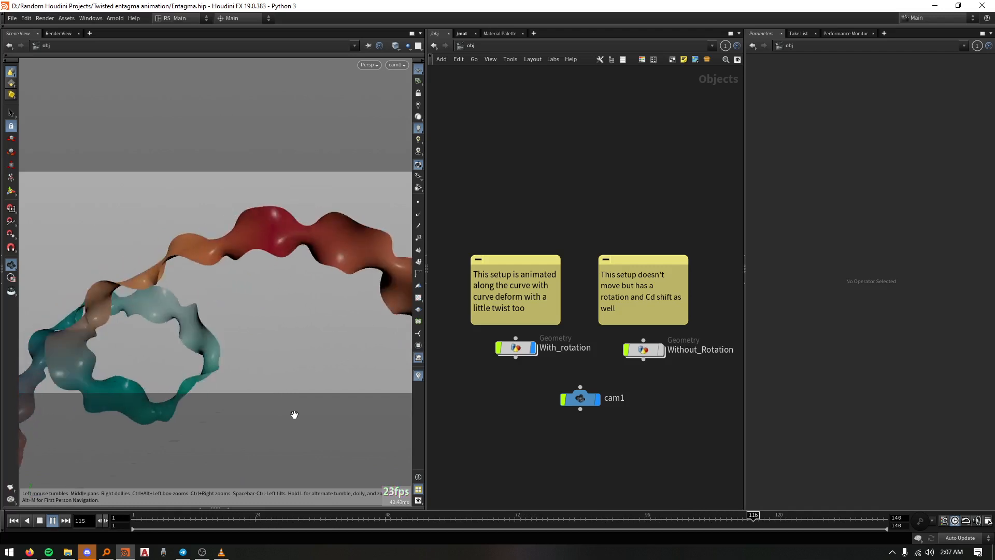
drag(226, 519, 120, 518)
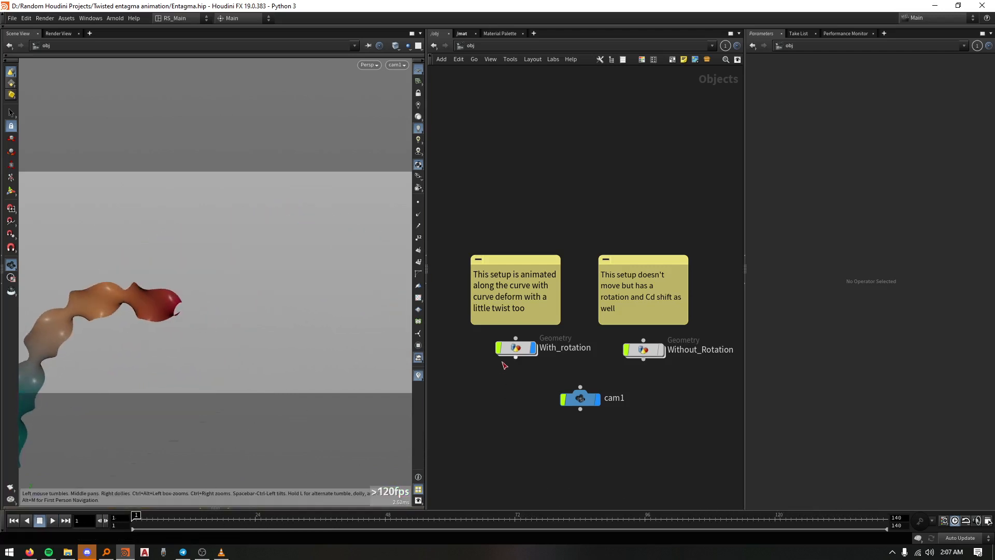
Hide the With_rotation object to leave the viewport empty
middle_drag(520, 391, 500, 405)
scroll(501, 405, up, 1)
click(513, 355)
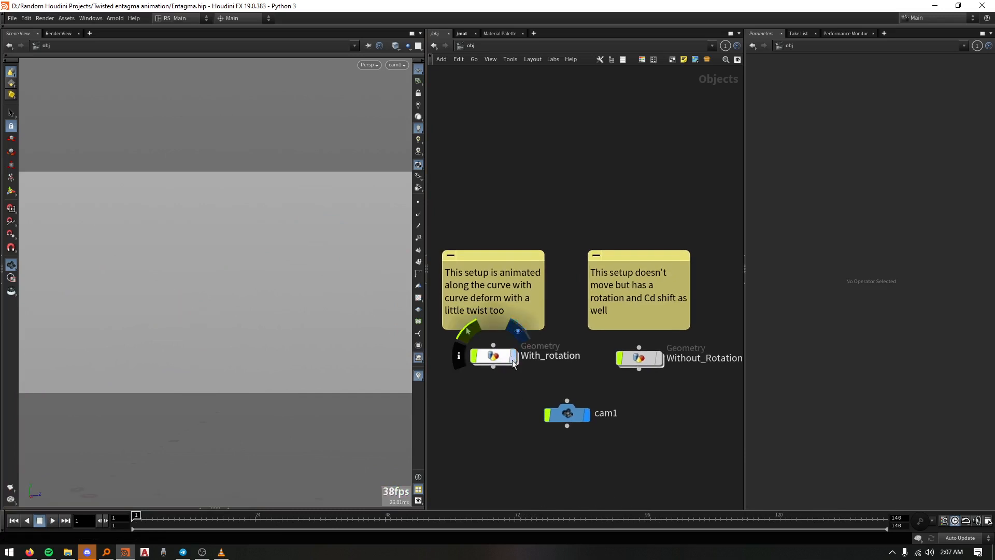
middle_drag(569, 386, 611, 355)
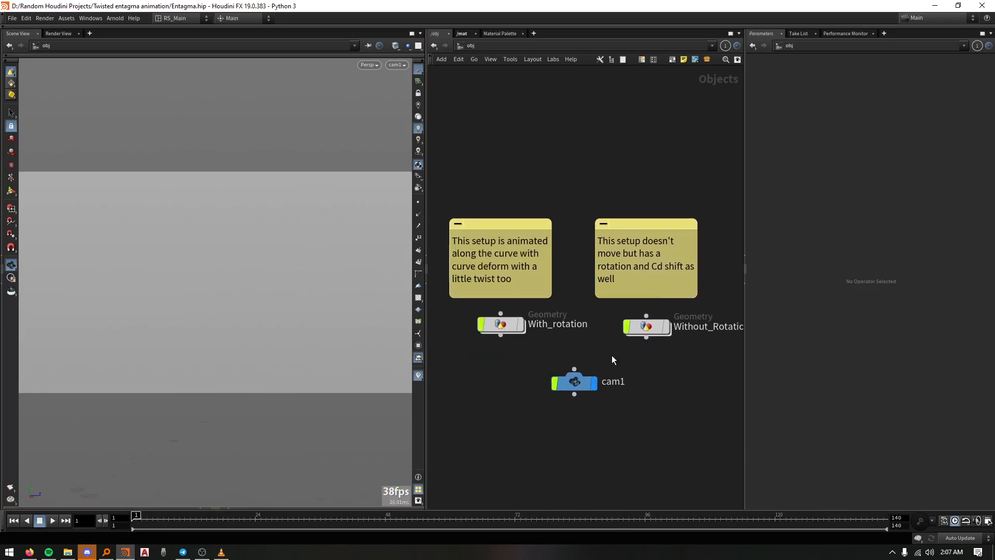
Open the With_rotation network and examine its node chain from line1 down to filecache1
double_click(506, 323)
scroll(637, 354, down, 3)
scroll(637, 354, down, 2)
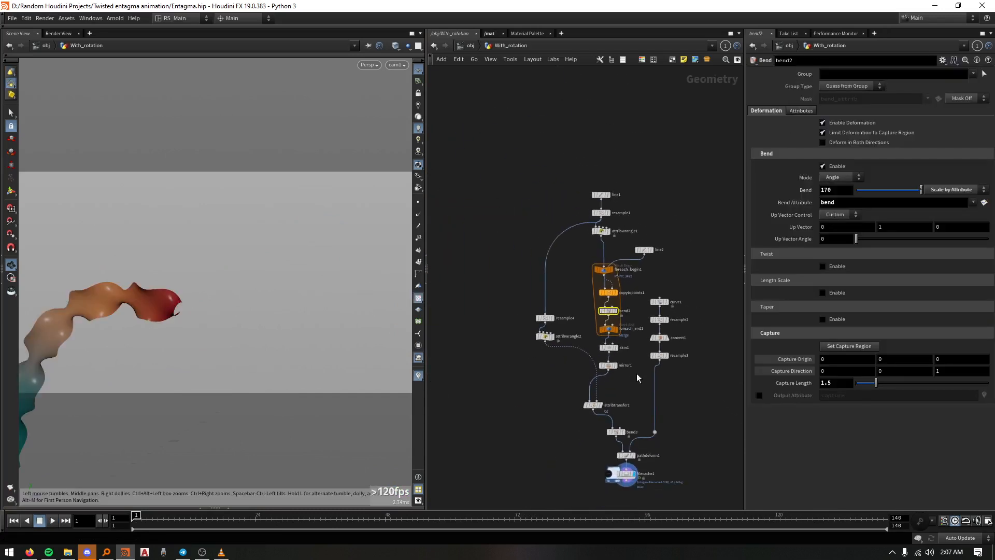
drag(573, 480, 639, 440)
middle_drag(551, 354, 551, 378)
scroll(566, 363, up, 2)
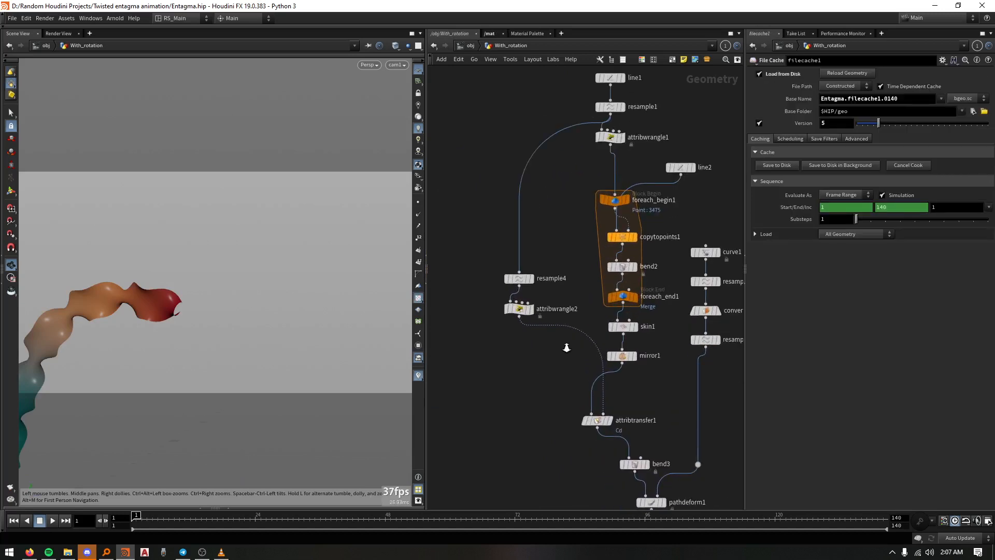
scroll(567, 344, down, 1)
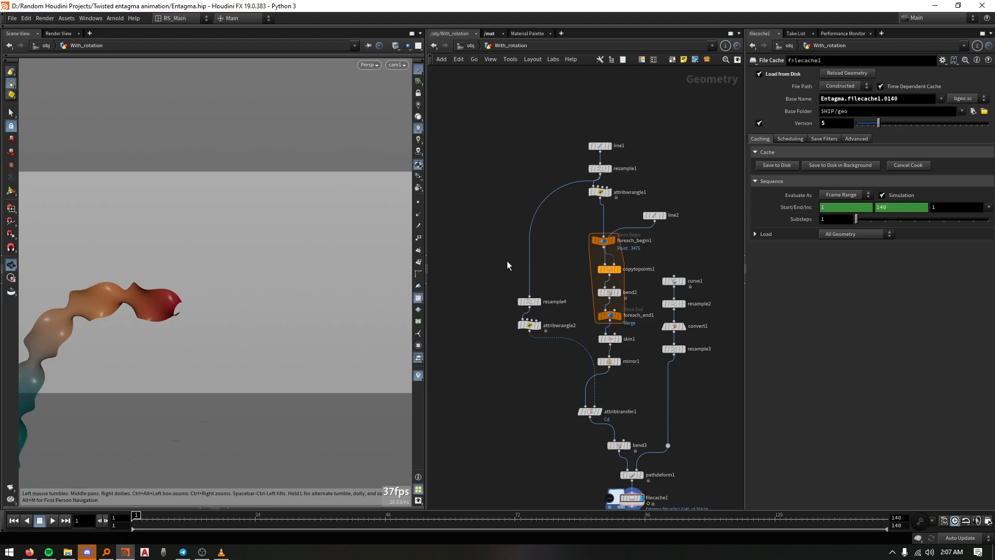
scroll(651, 344, up, 3)
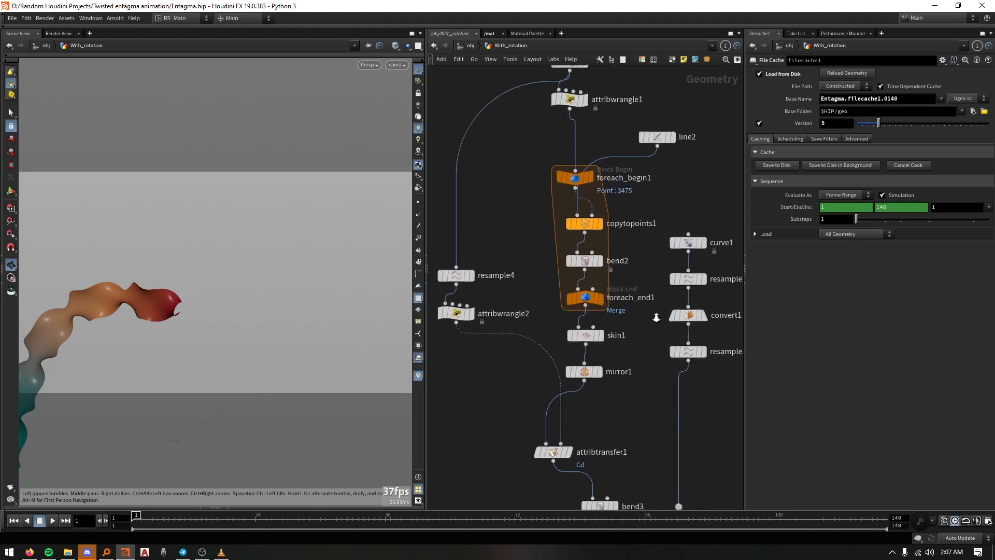
scroll(656, 317, down, 2)
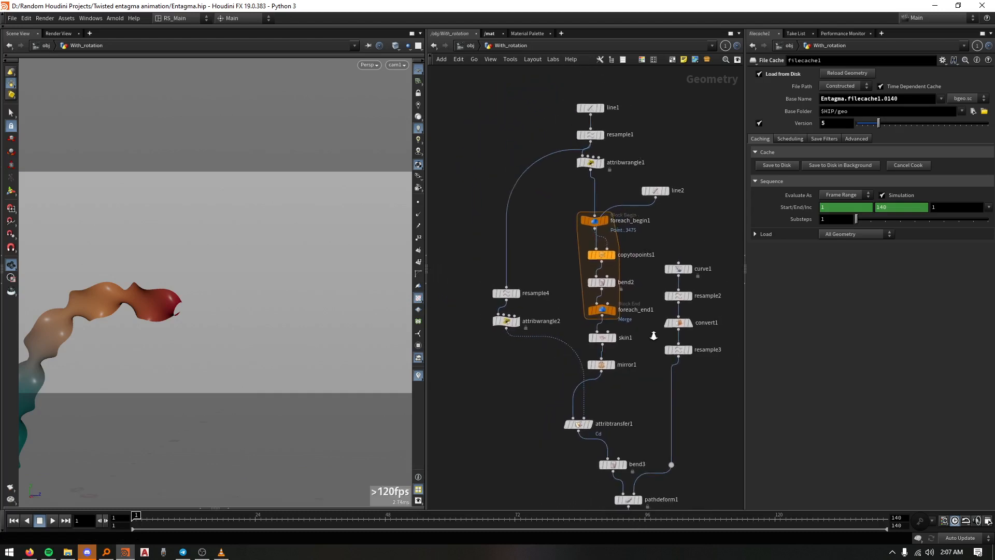
Return to the object level and add a Geometry object named Recording
click(470, 46)
key(Tab)
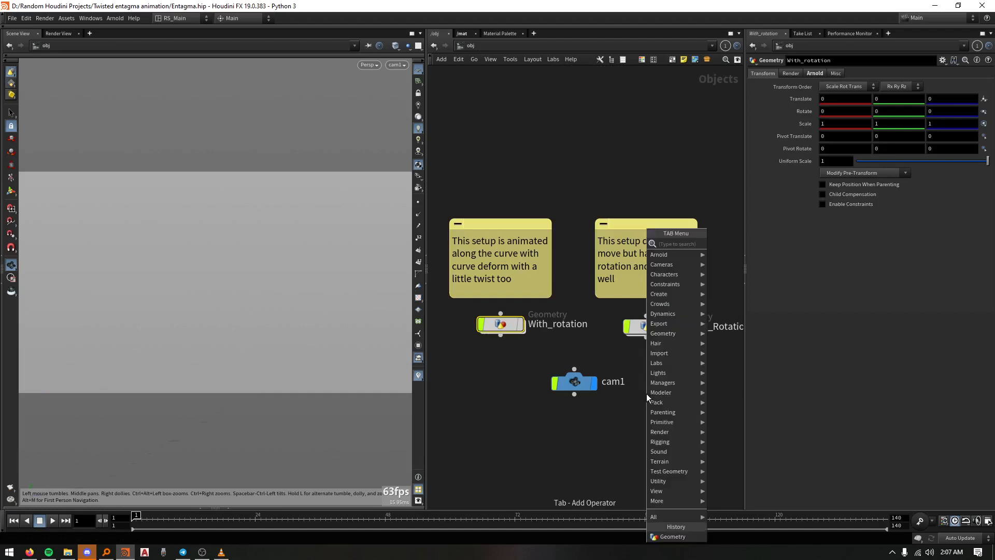
text(geo)
key(Return)
click(646, 393)
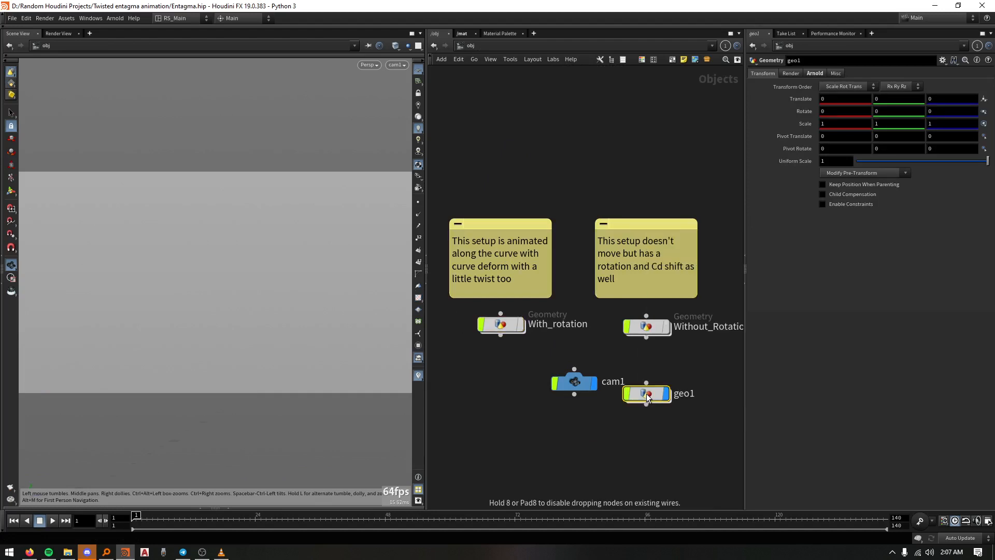
double_click(685, 394)
text(Recording)
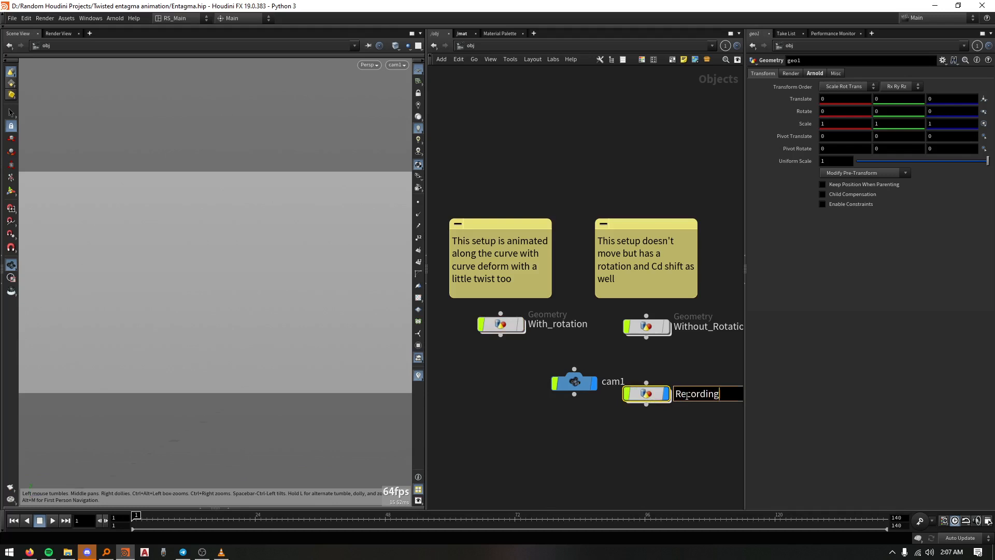
key(Return)
Add a Line node inside the Recording object and set its length to 150
double_click(646, 393)
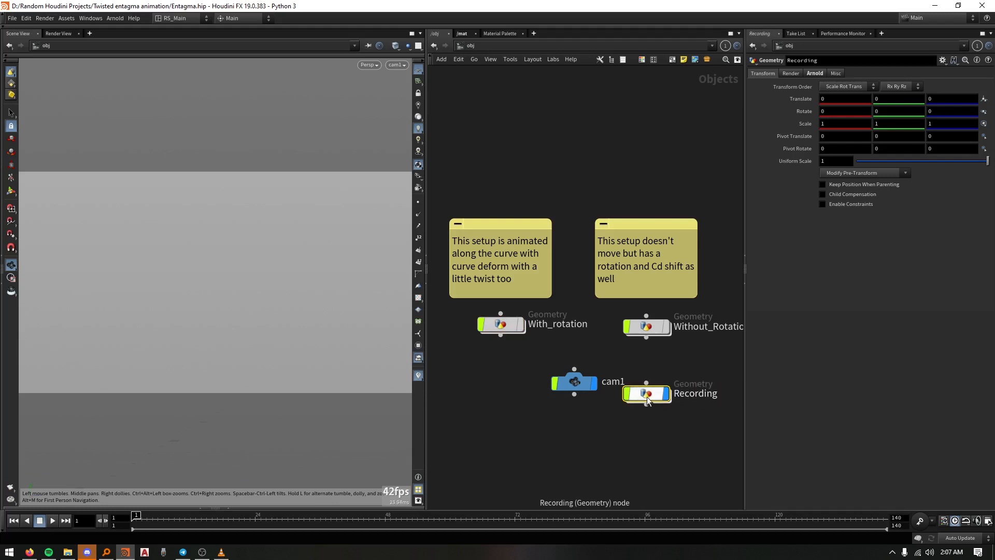
key(Tab)
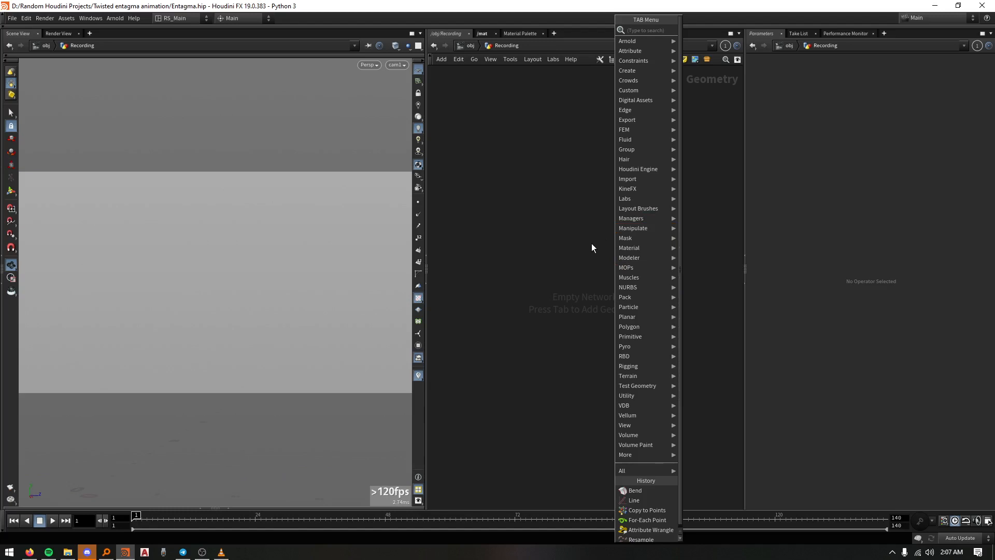
text(line)
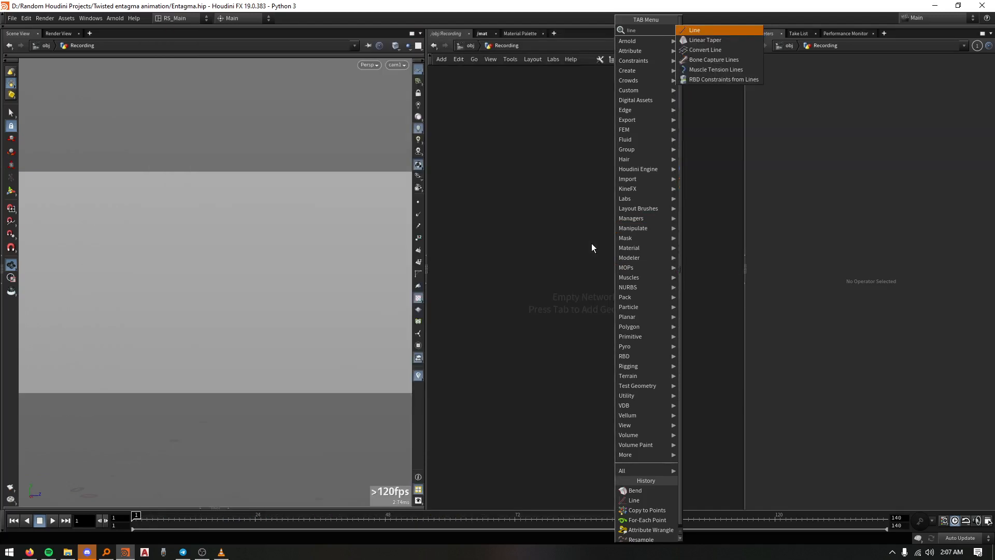
key(Return)
click(591, 243)
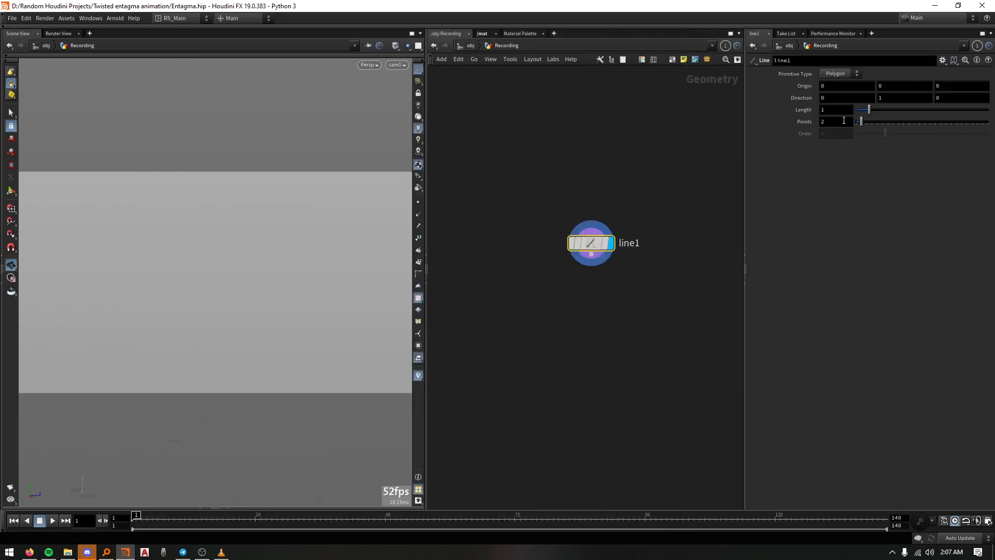
click(836, 110)
text(150)
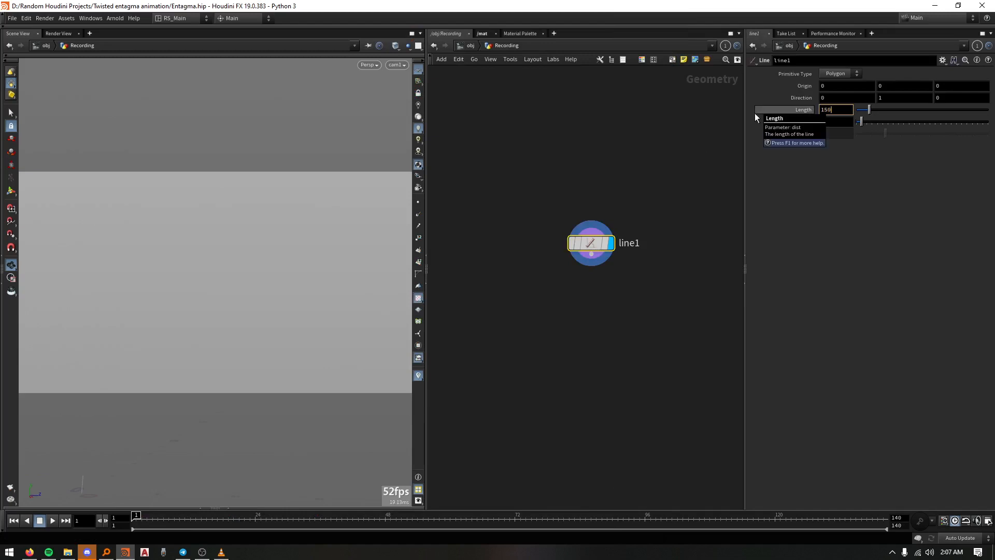
key(Return)
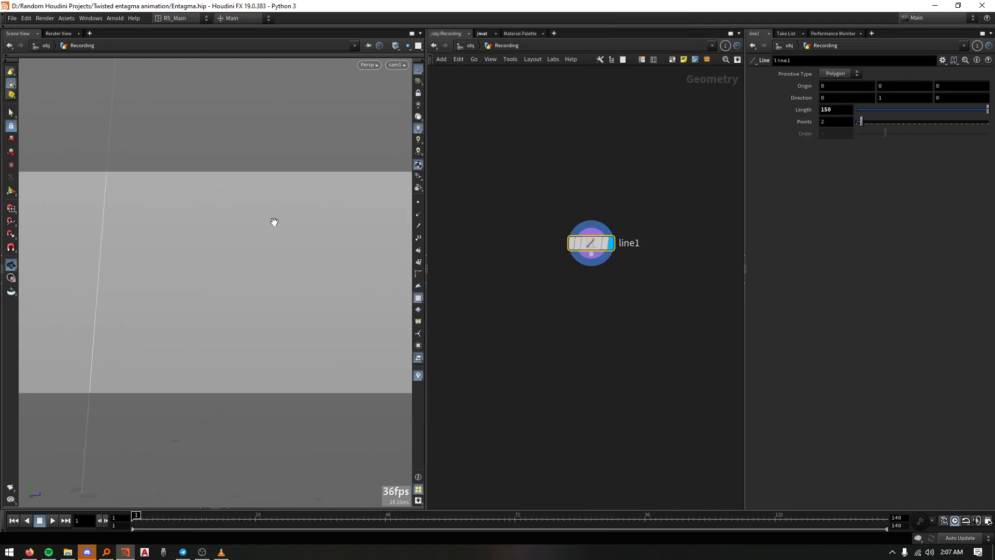
Set the line's direction to 0, 0, 1 so it runs along the Z axis
drag(273, 223, 177, 271)
click(826, 96)
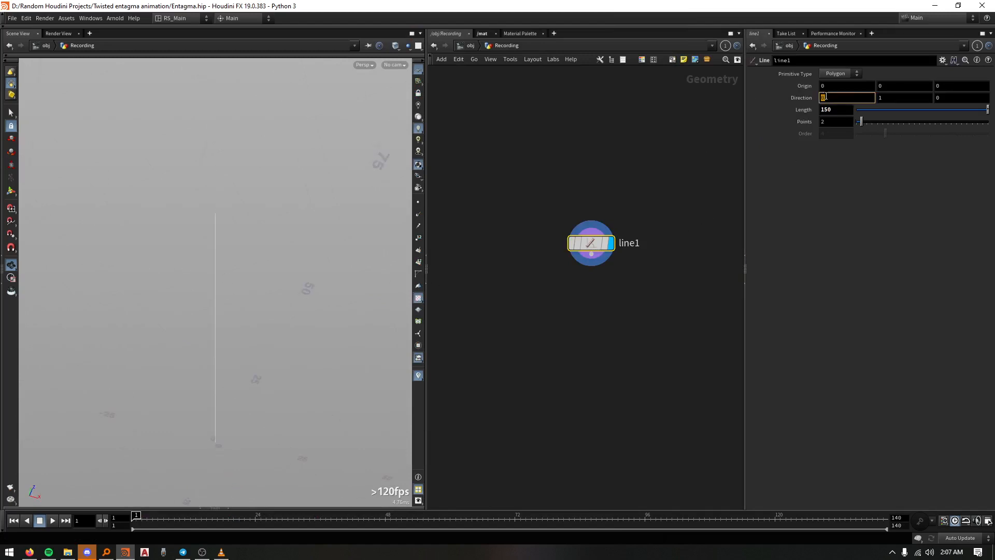
click(943, 98)
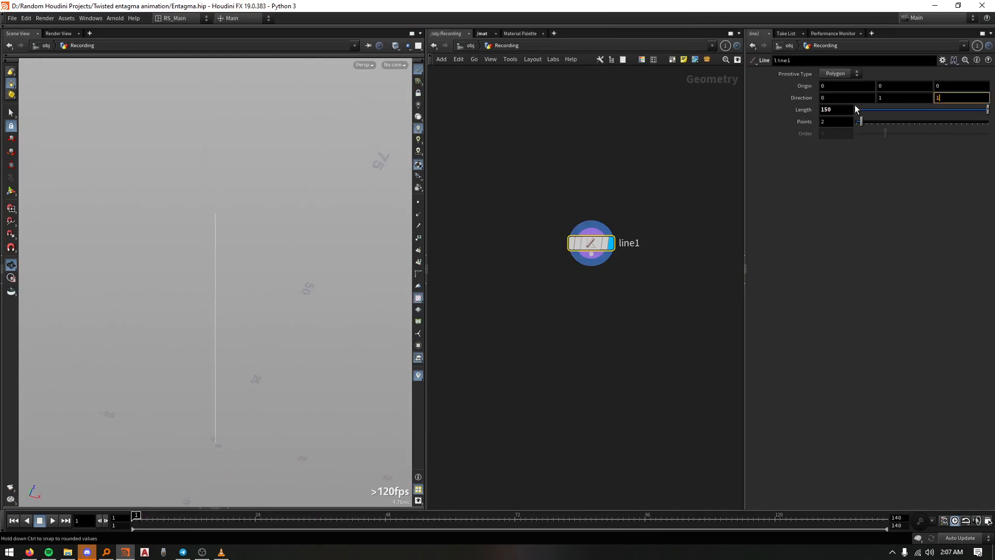
drag(885, 99, 831, 98)
text(0)
key(Return)
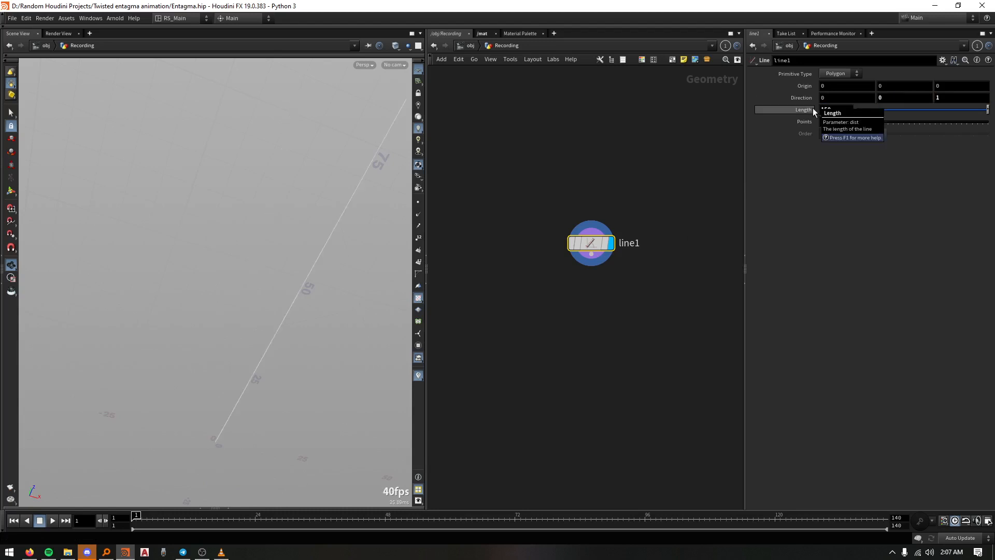
drag(378, 220, 371, 182)
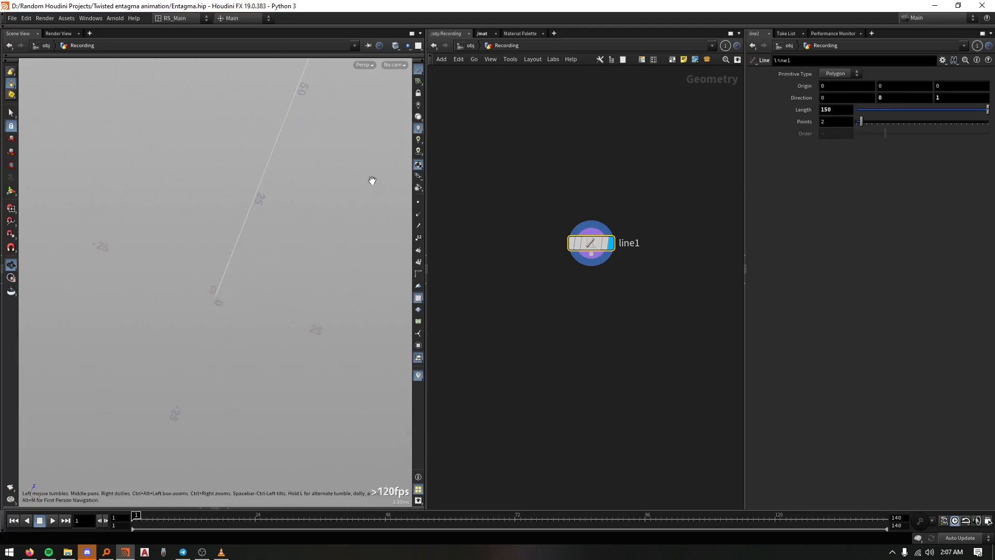
key(space+f)
drag(293, 208, 335, 179)
drag(272, 247, 273, 204)
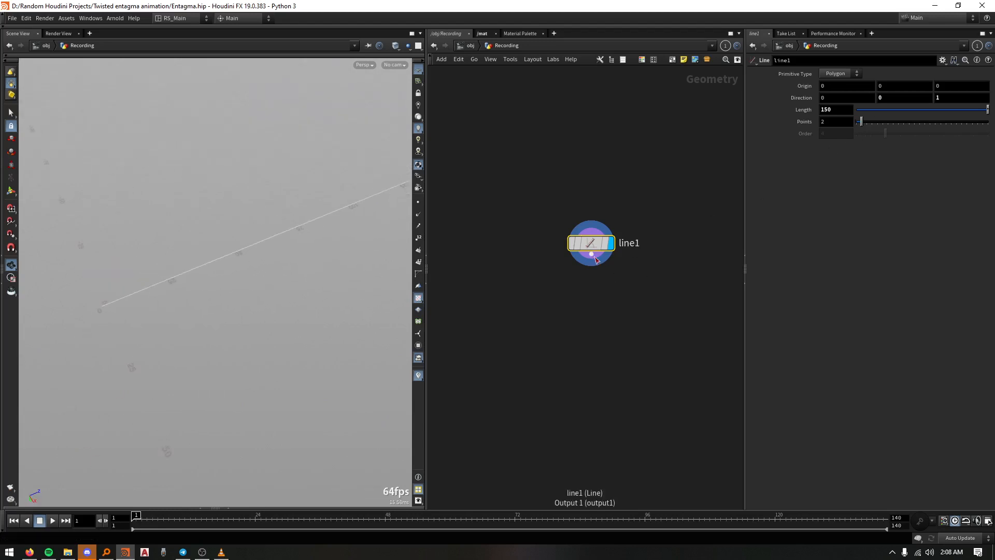
Add a Resample node connected to line1 and enable its Curve U Attribute output
drag(592, 255, 591, 289)
key(Escape)
click(591, 289)
click(759, 281)
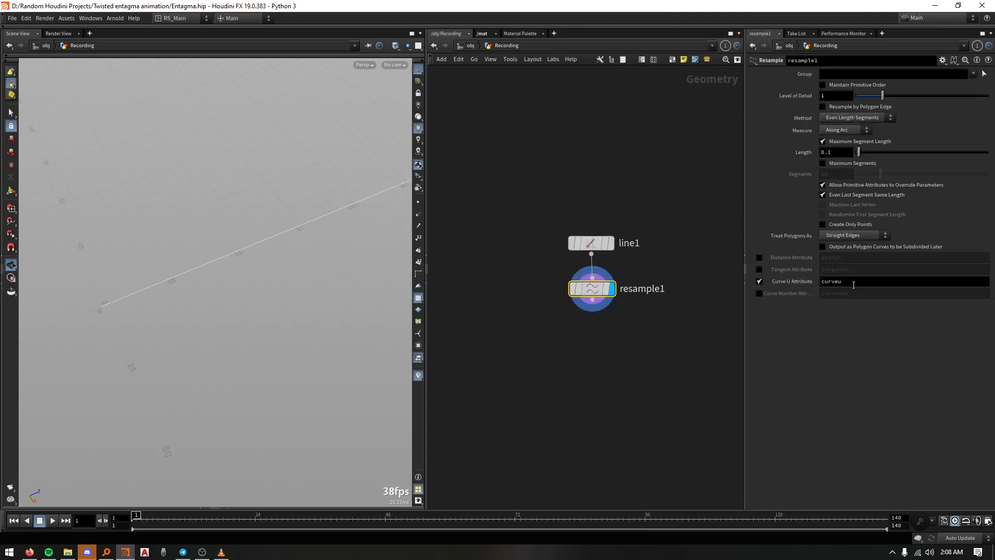
Set the Resample node's maximum segment length to .06
click(832, 152)
text(.02)
key(Return)
click(829, 151)
text(.06)
key(Return)
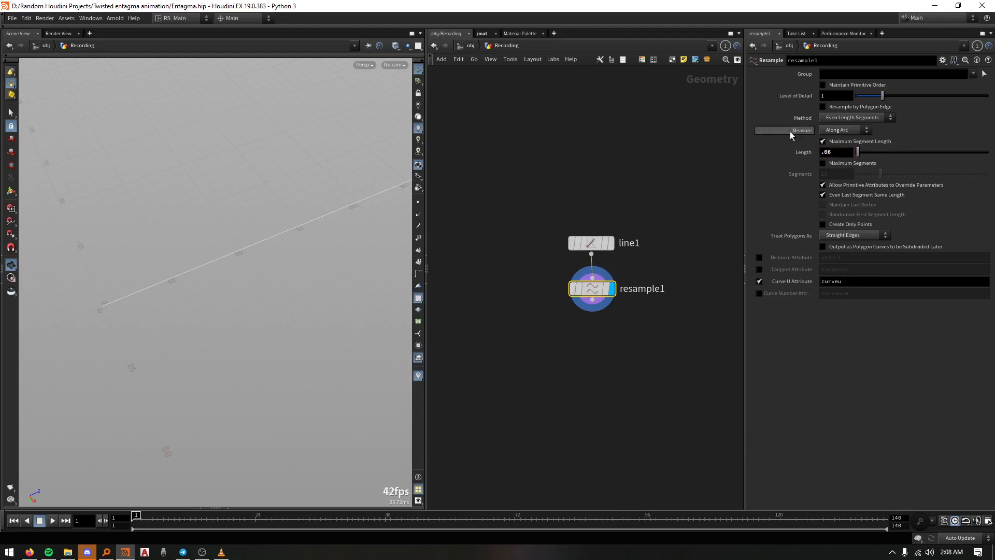
Add an Attribute Wrangle node connected to resample1 and open its VEXpression for editing
drag(592, 300, 587, 332)
key(Tab)
text(aw)
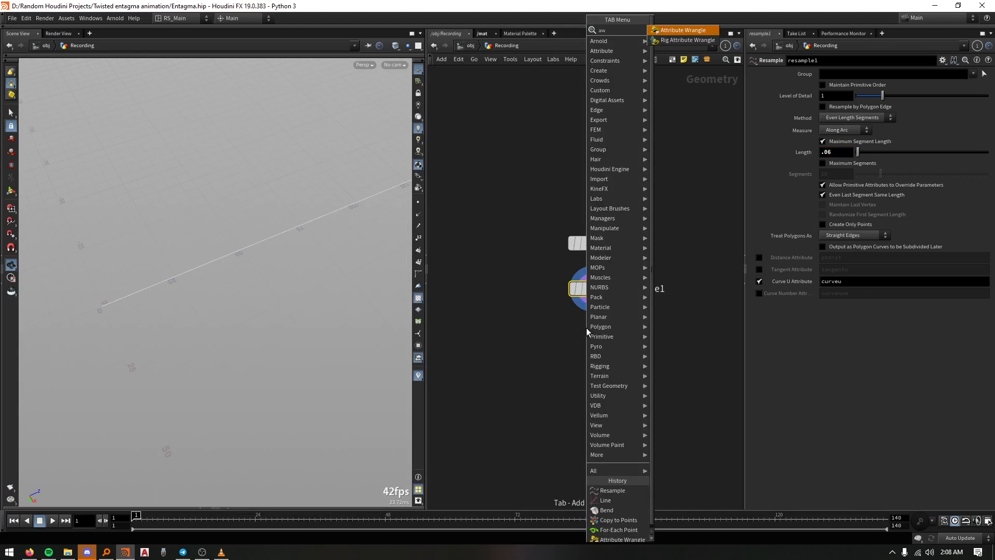
key(Return)
click(587, 329)
click(825, 145)
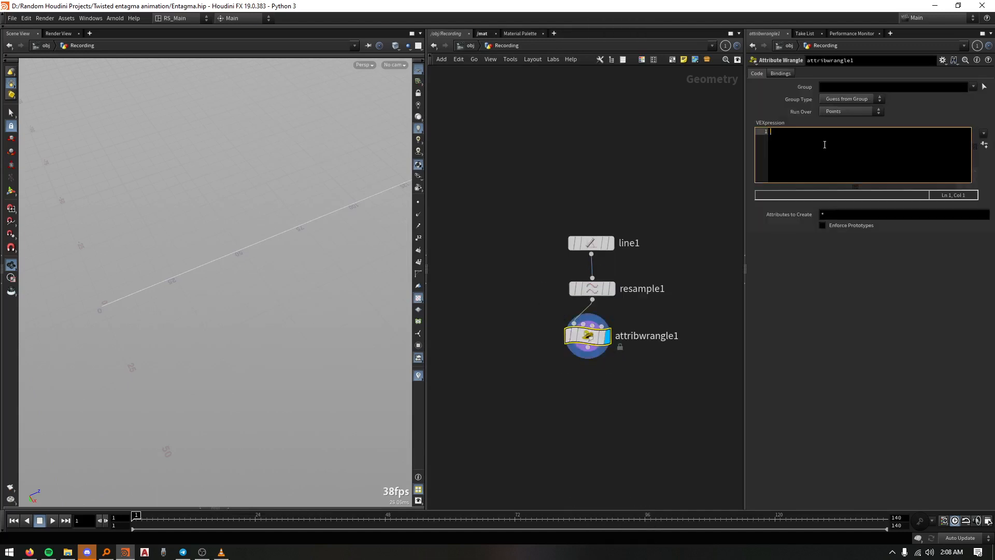
key(Return)
key(Return)
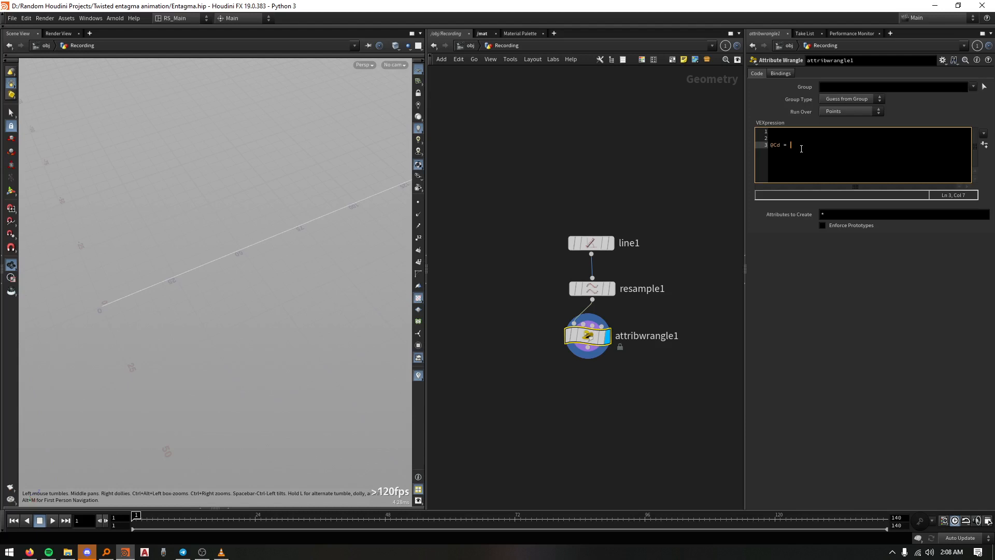
text(chramp)
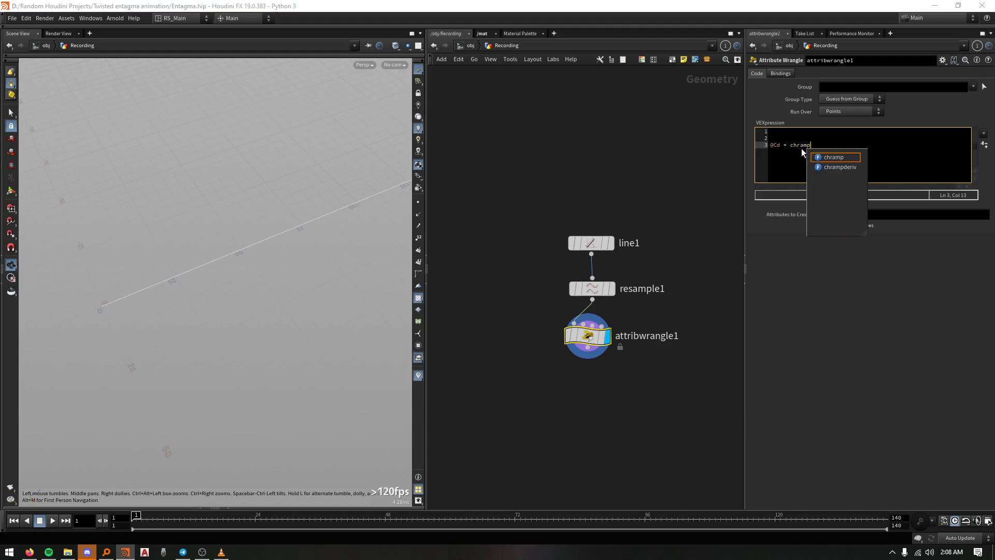
key(Return)
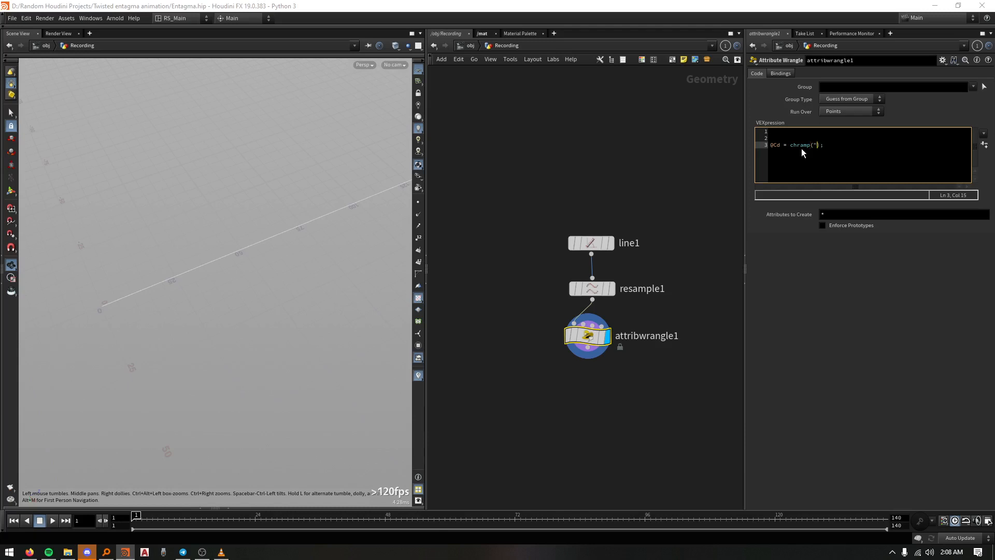
text("color", @curveu)
Create the color parameter from the VEX code and set its ramp type to Color, accepting the parameter interface changes
click(985, 145)
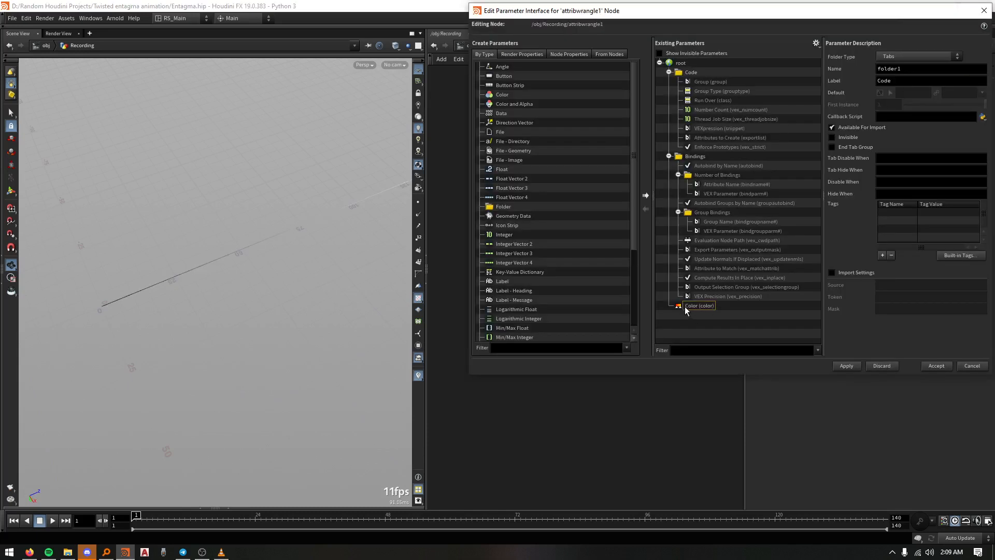
click(685, 306)
click(889, 113)
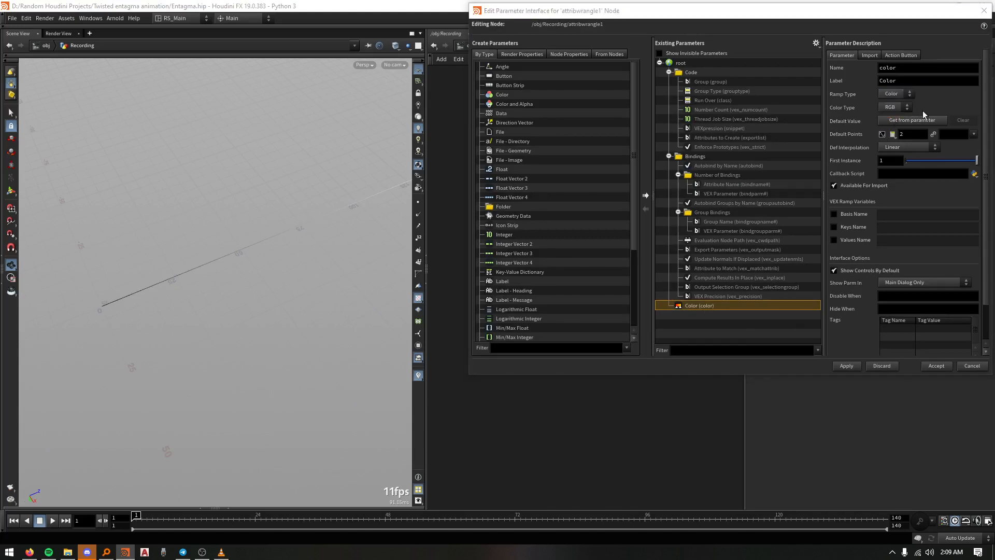
click(936, 366)
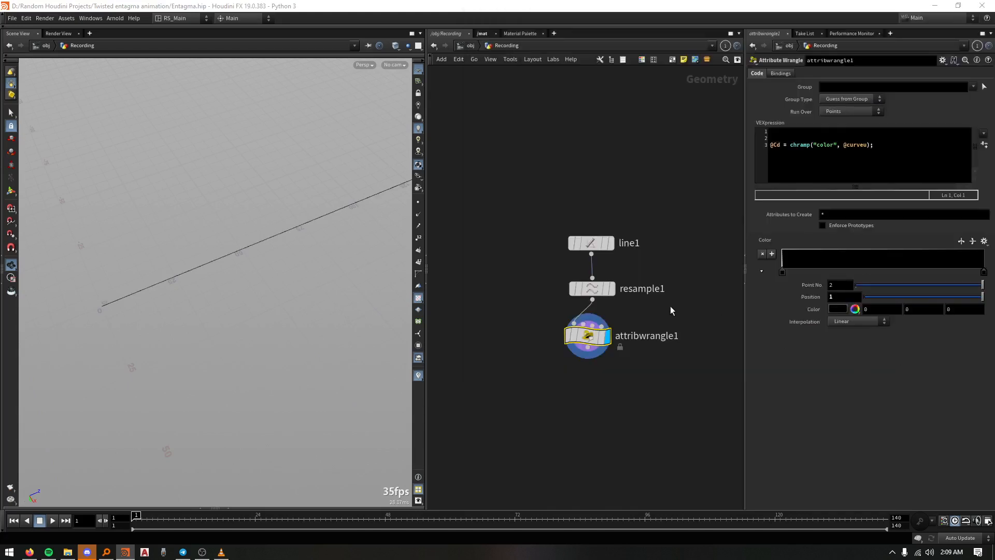
Add a point near the middle of the color ramp and colour it bright red
drag(280, 227, 311, 251)
key(g)
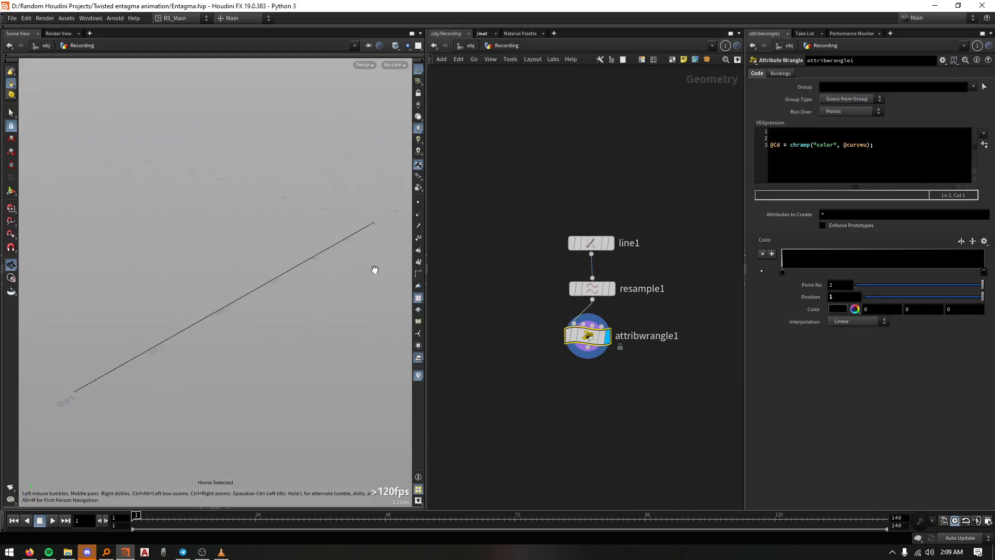
click(885, 268)
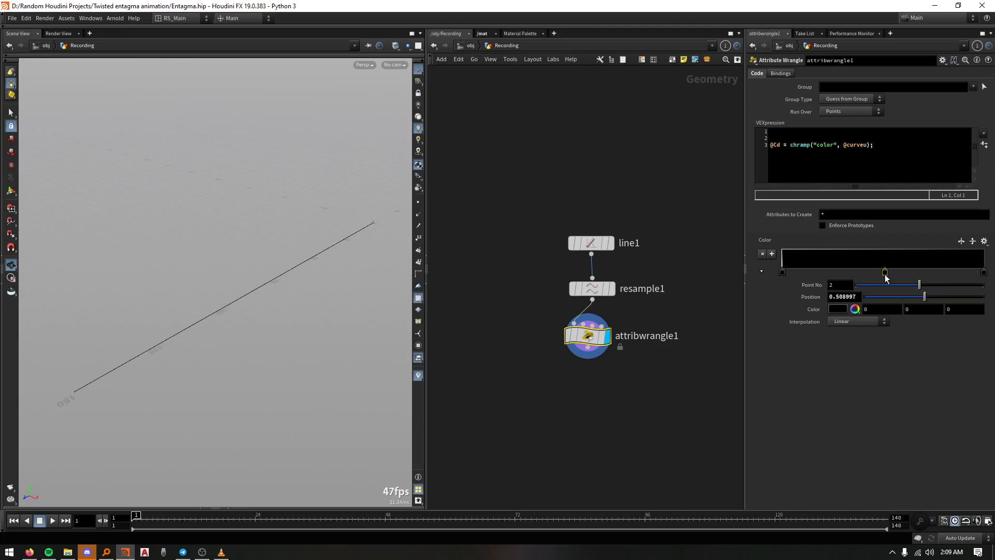
double_click(885, 273)
drag(913, 256, 987, 258)
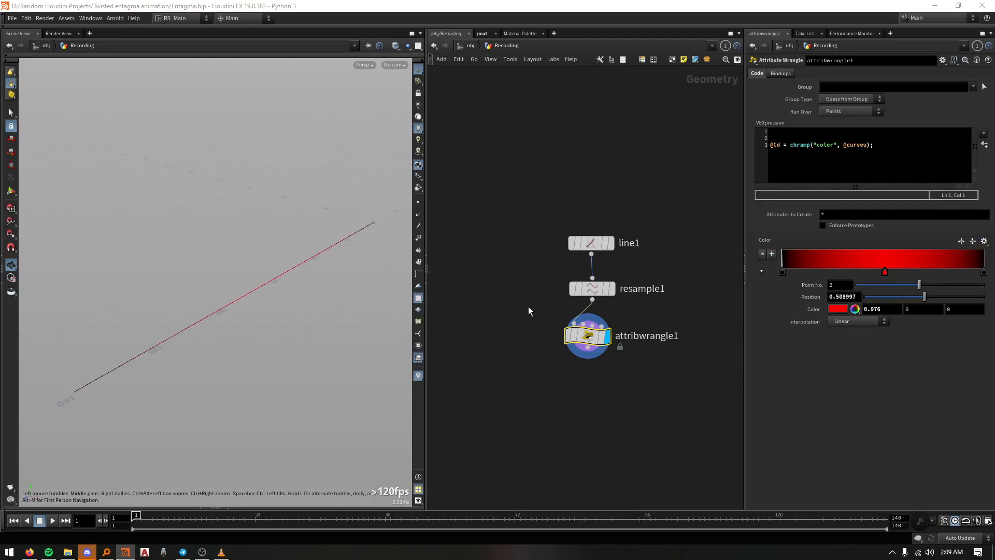
Set the red value of the ramp's first and last points to .1 and of its middle point to .9
click(782, 271)
click(869, 309)
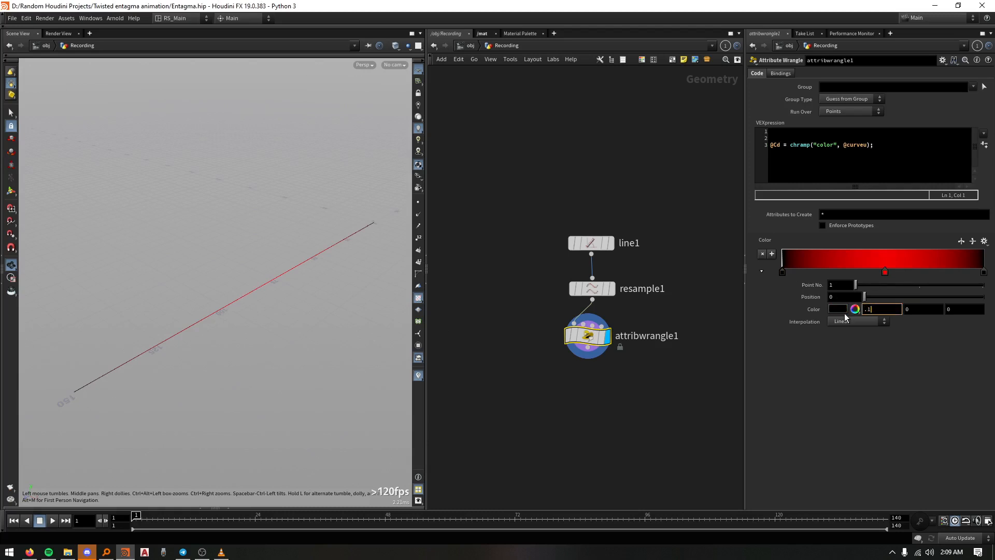
text(.1)
click(883, 272)
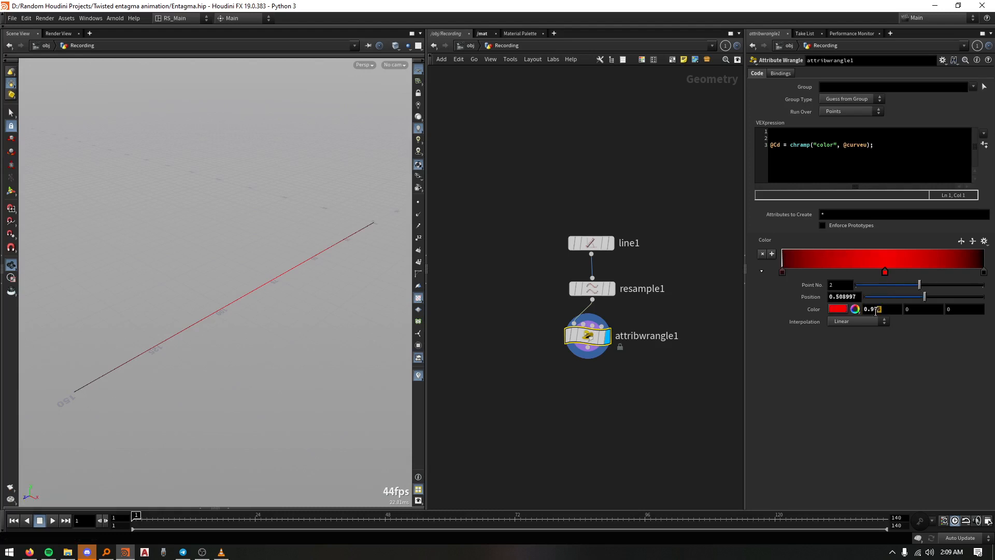
click(875, 310)
text(.9)
click(984, 271)
click(866, 308)
text(.1)
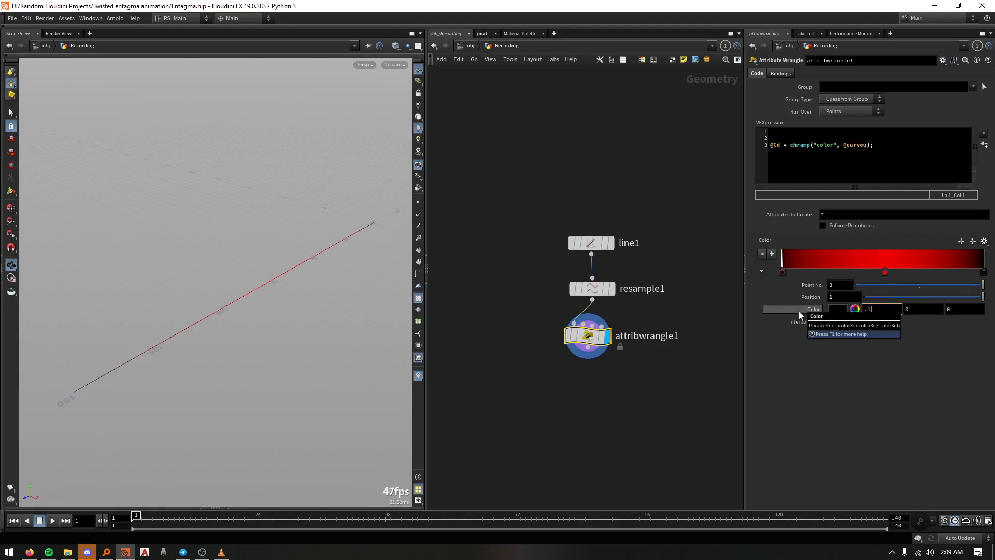
key(Return)
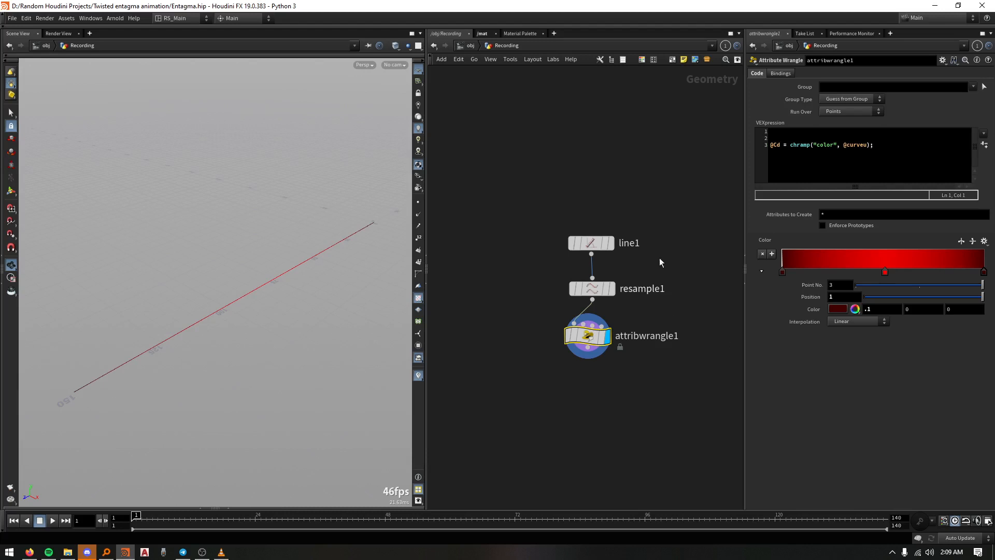
middle_drag(647, 264, 652, 275)
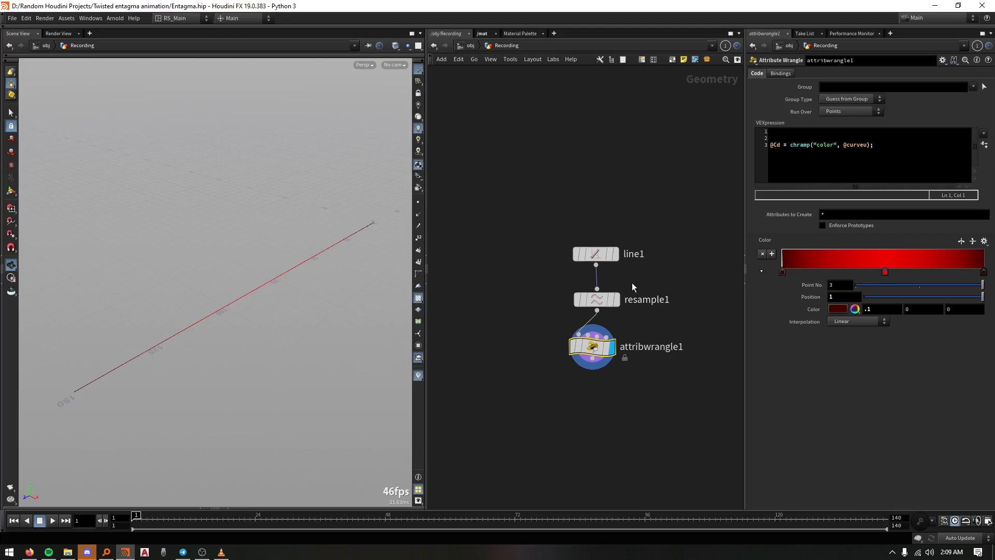
click(808, 138)
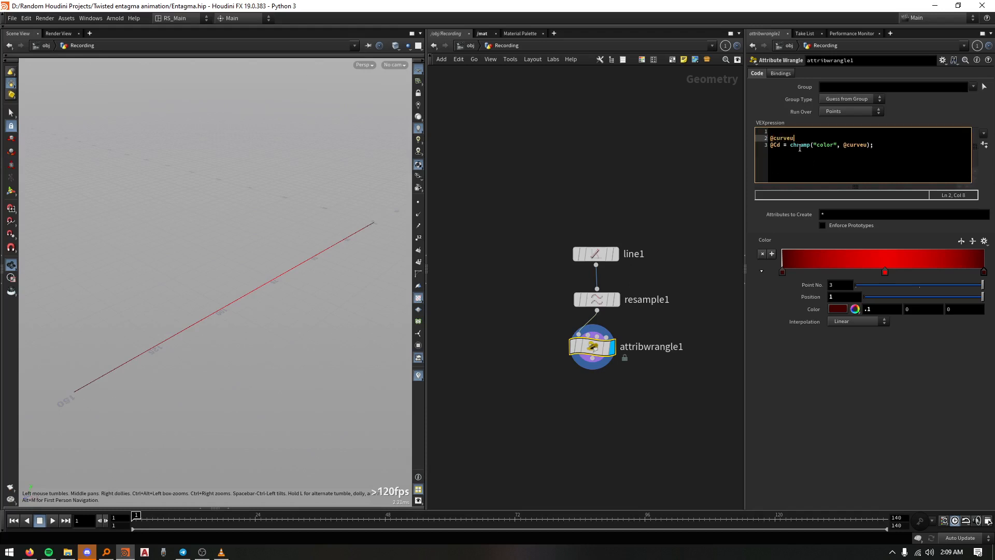
text(*= chi)
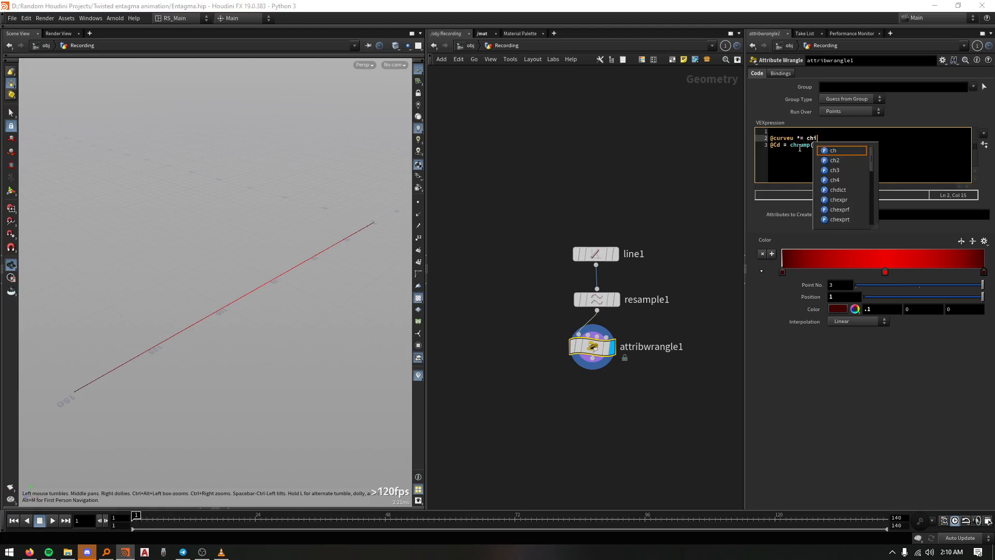
text(())
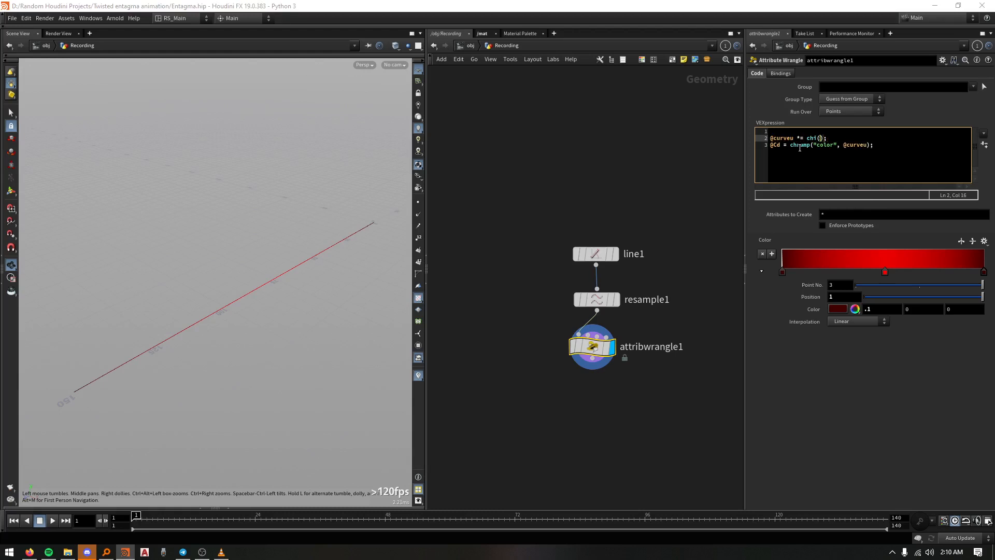
text("multi)
key(Up)
click(985, 145)
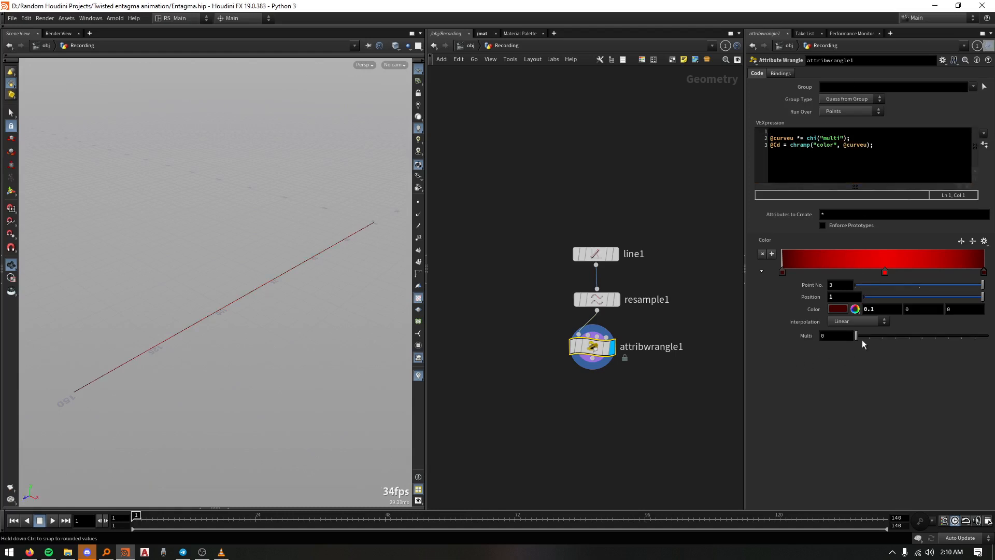
Set the wrangle's Multi parameter to 50 to repeat the colour ramp along the line
drag(856, 336, 988, 336)
right_drag(248, 286, 351, 211)
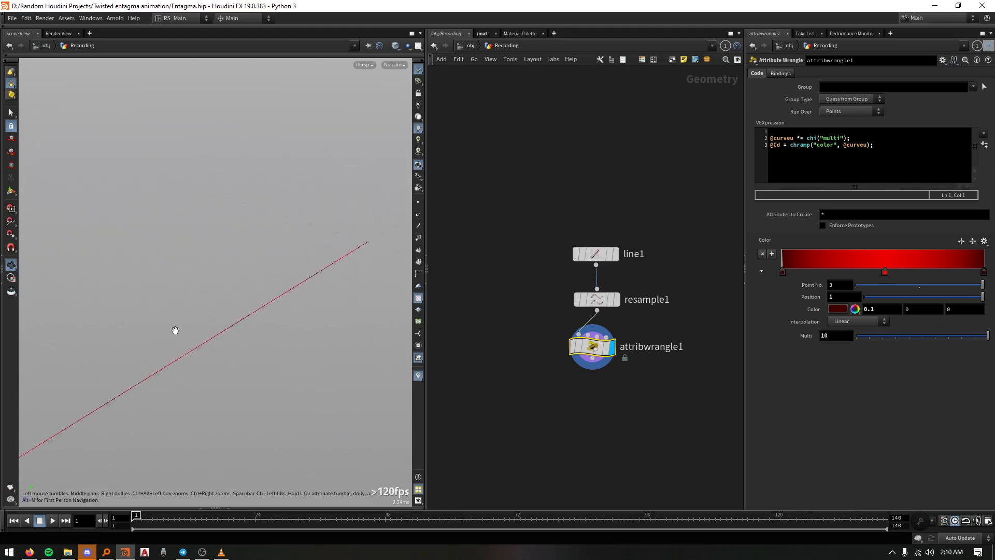
mouse_move(301, 284)
mouse_down()
mouse_move(312, 287)
mouse_move(301, 283)
mouse_up()
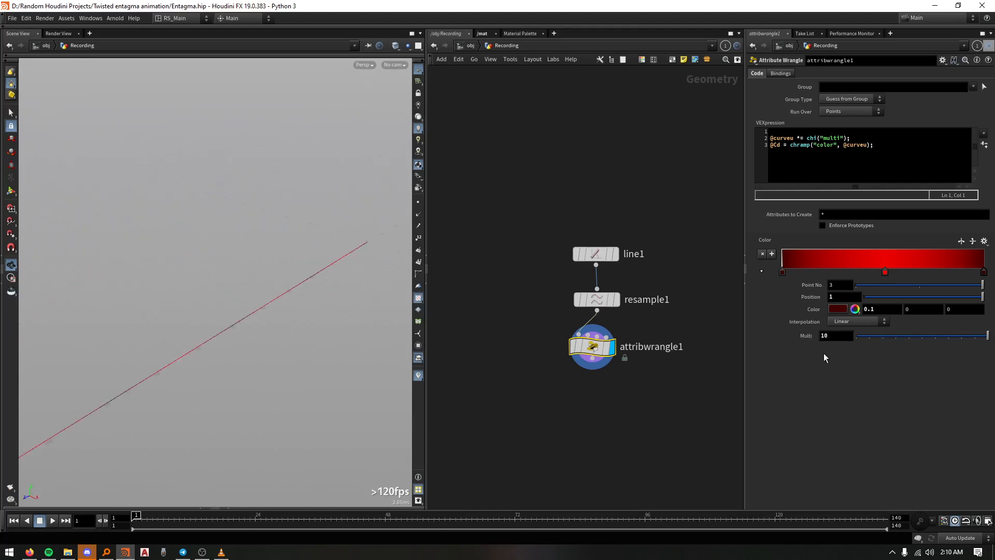
click(833, 337)
text(50)
key(Return)
drag(309, 278, 373, 202)
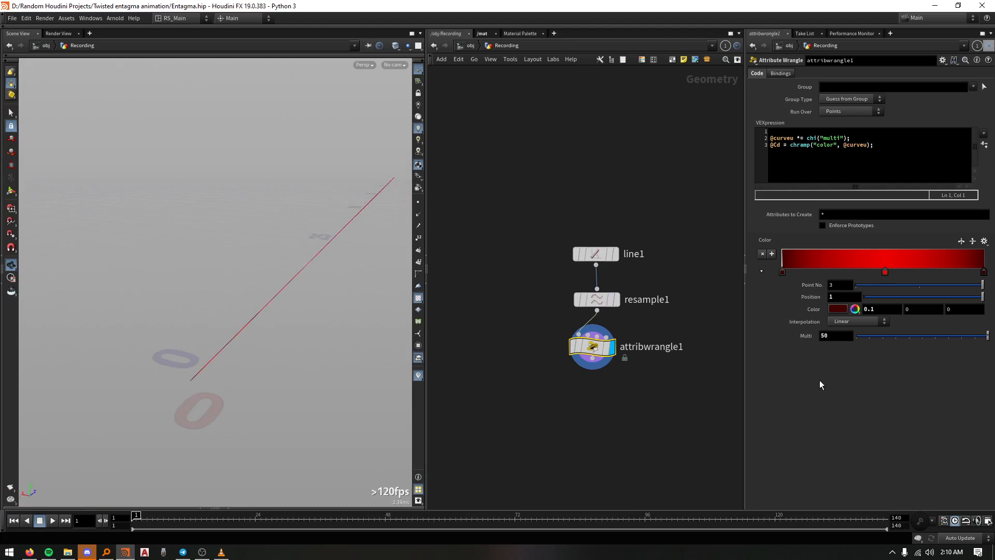
click(467, 46)
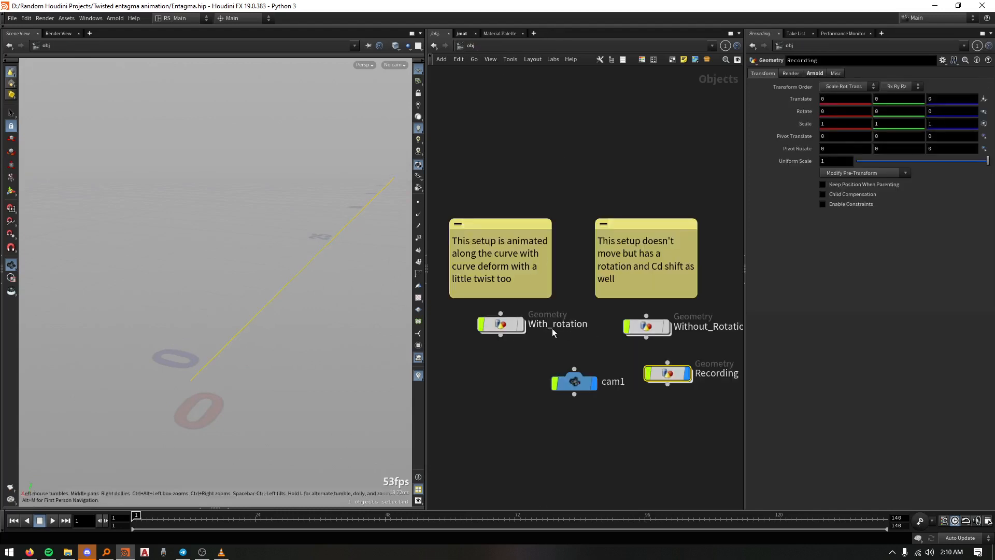
double_click(667, 373)
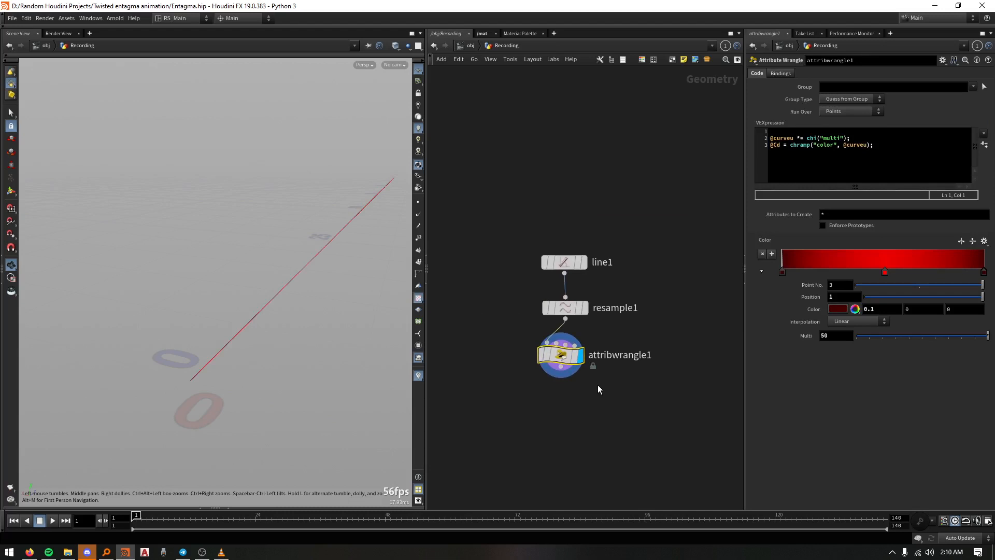
click(782, 131)
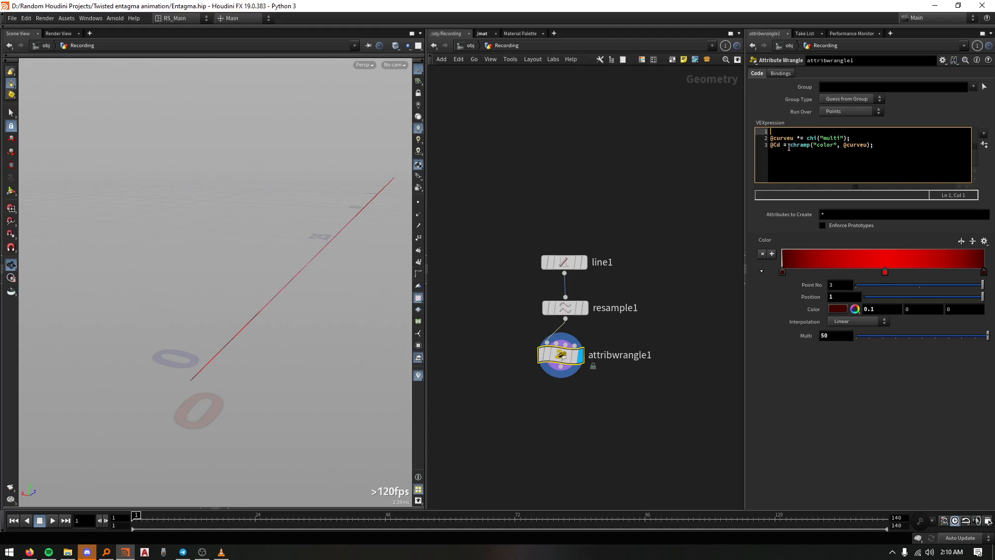
double_click(793, 138)
drag(560, 359, 565, 361)
key(a)
drag(564, 264, 559, 412)
Add a For-Each Point block connected to attribwrangle1's output
middle_drag(579, 390, 529, 315)
mouse_move(518, 295)
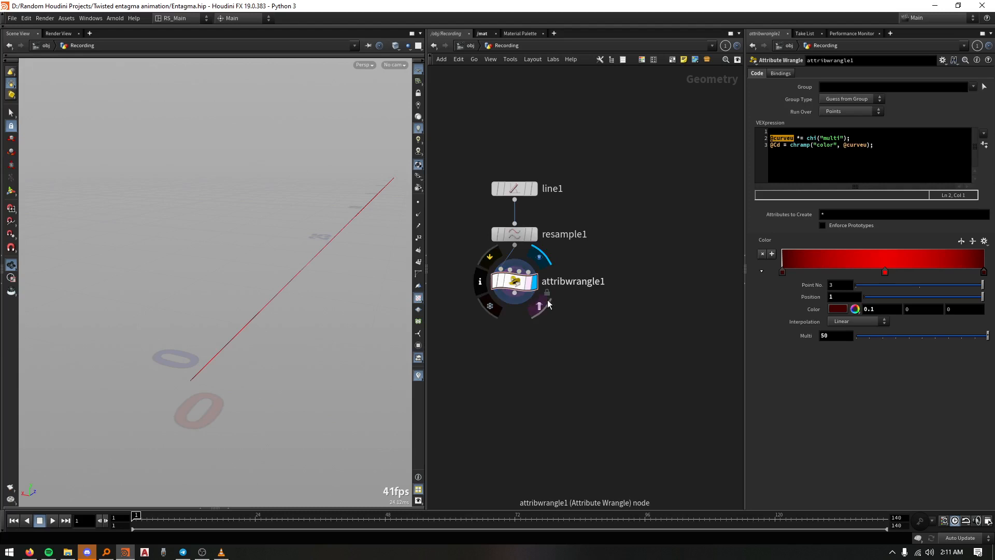
click(515, 293)
click(522, 336)
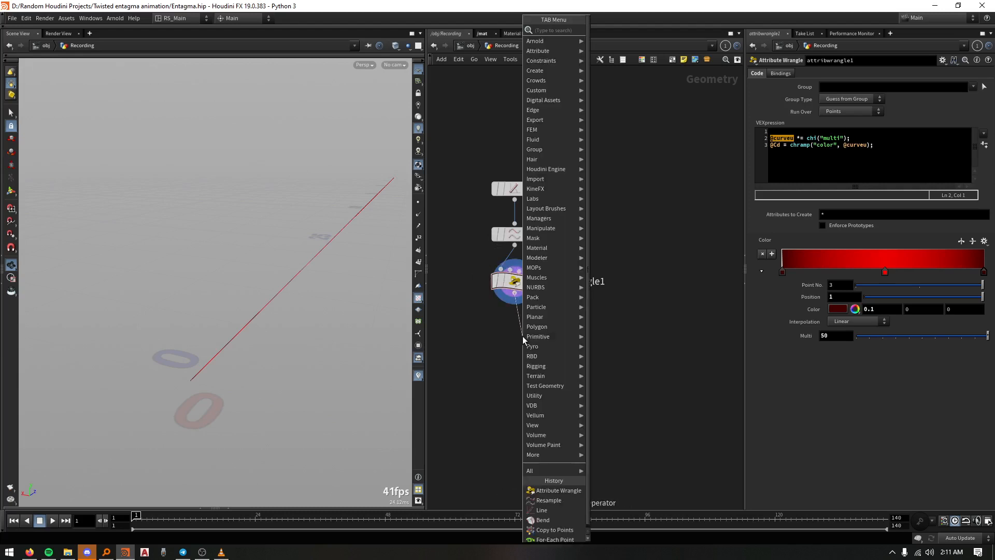
text(for po)
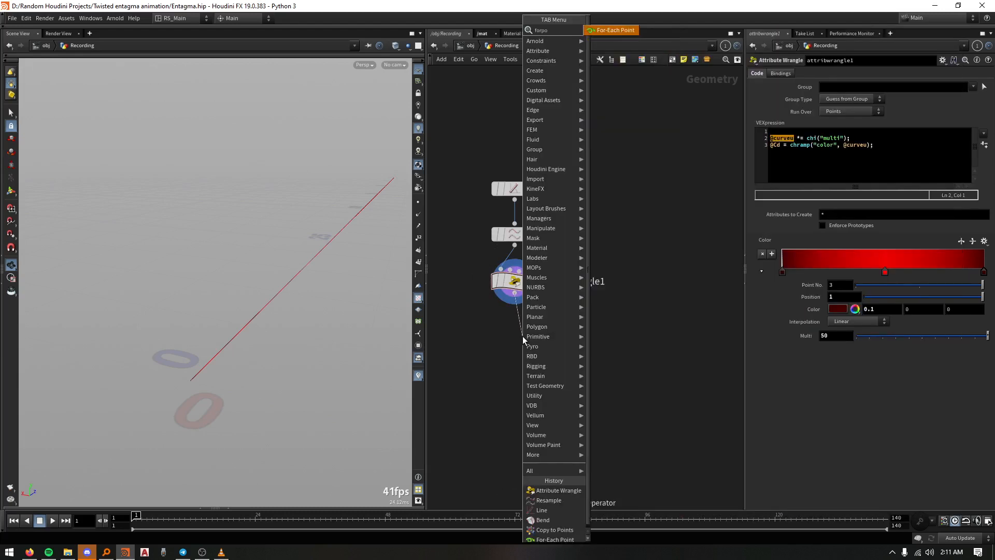
key(Return)
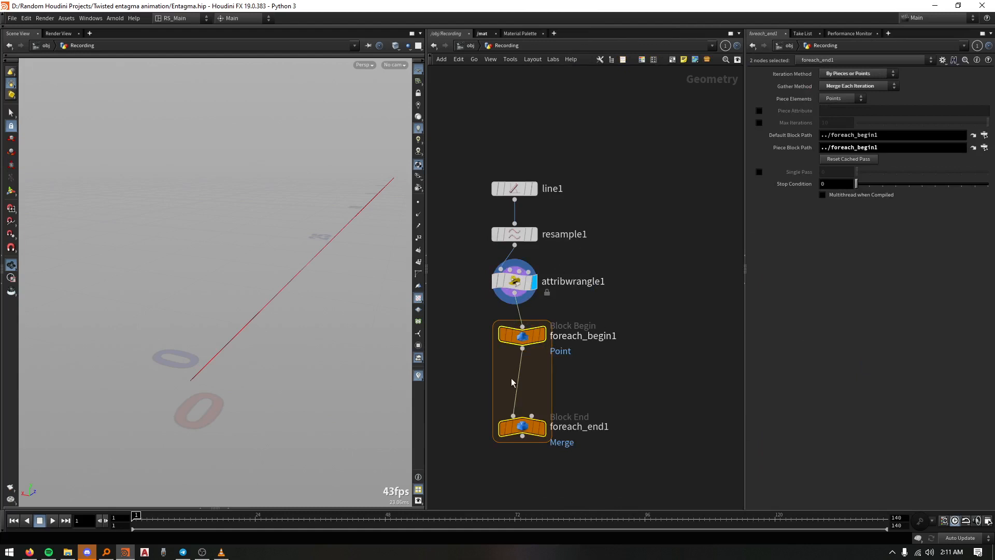
Insert a Copy to Points node between foreach_begin1 and foreach_end1
key(Tab)
text(copy)
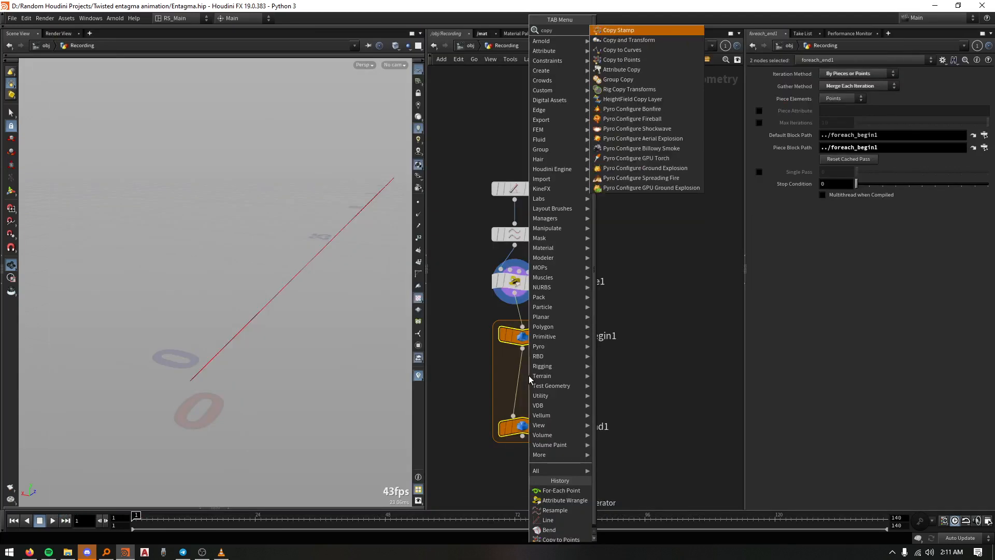
key(Down)
key(Down)
key(Return)
click(529, 375)
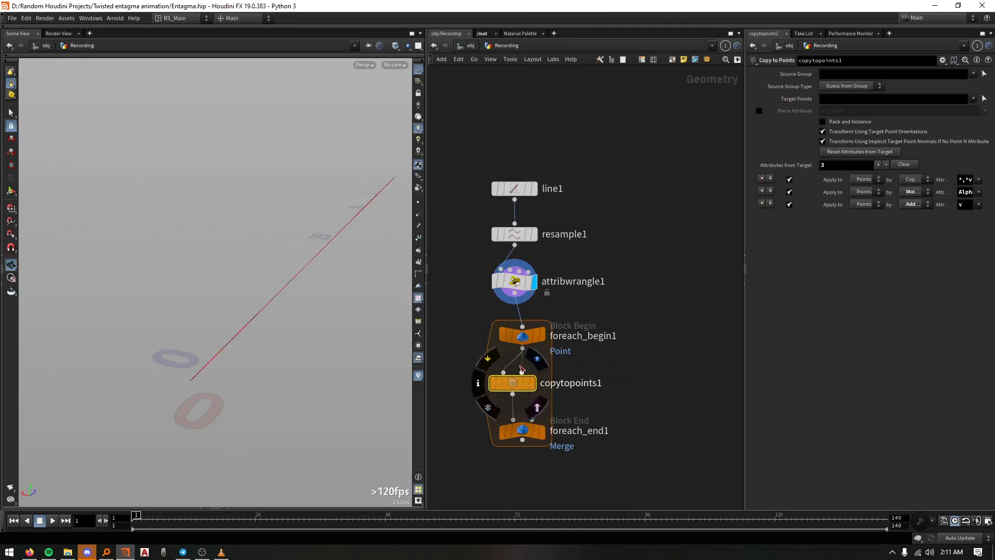
Add a second Line node beside the for-each block
key(Tab)
text(line)
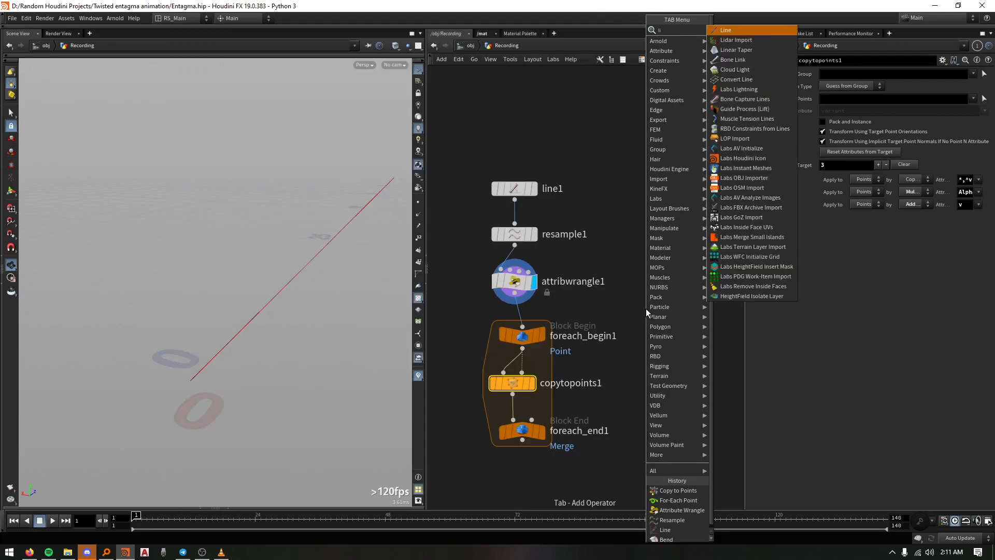
key(Return)
click(646, 309)
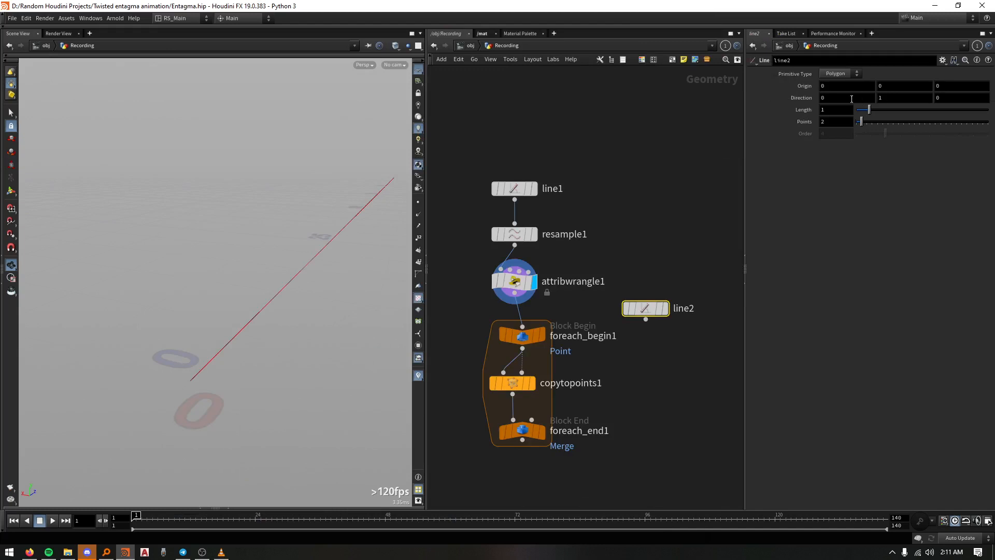
Set line2's direction to 1, 0, 0 so it runs along the X axis
click(512, 190)
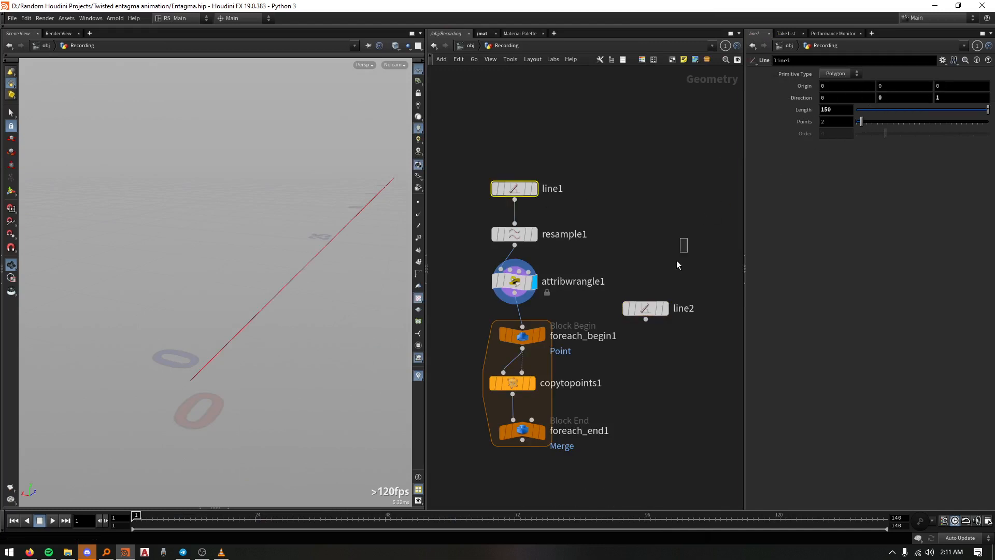
drag(677, 260, 644, 312)
drag(829, 98, 769, 105)
text(1)
key(Tab)
text(0)
key(Tab)
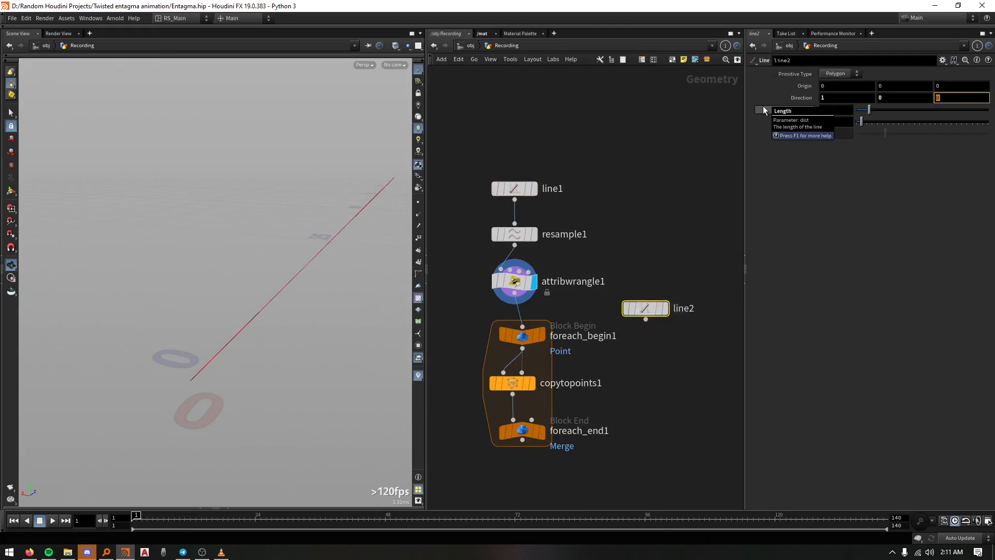
key(Return)
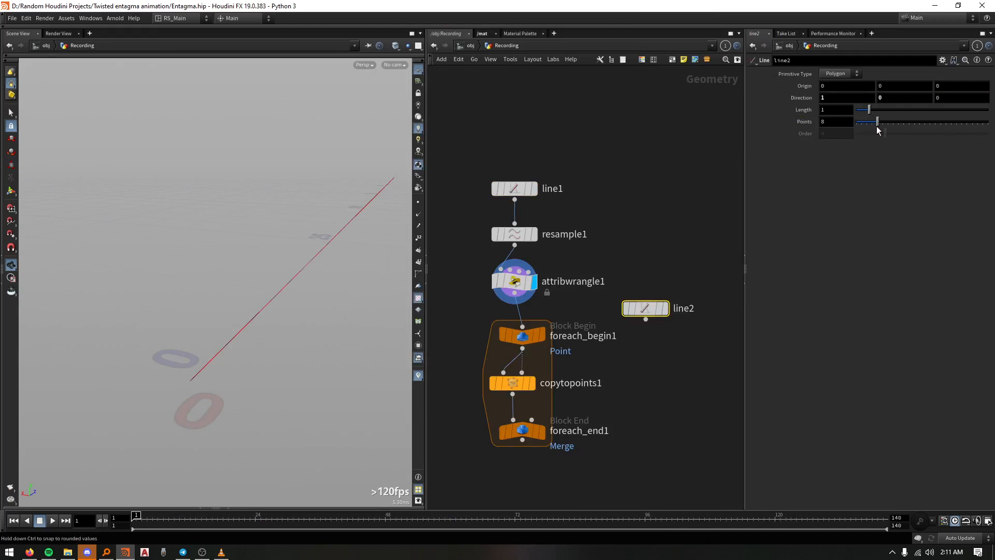
Wire line2 into the first input of copytopoints1 and display the result of foreach_end1
scroll(624, 327, up, 5)
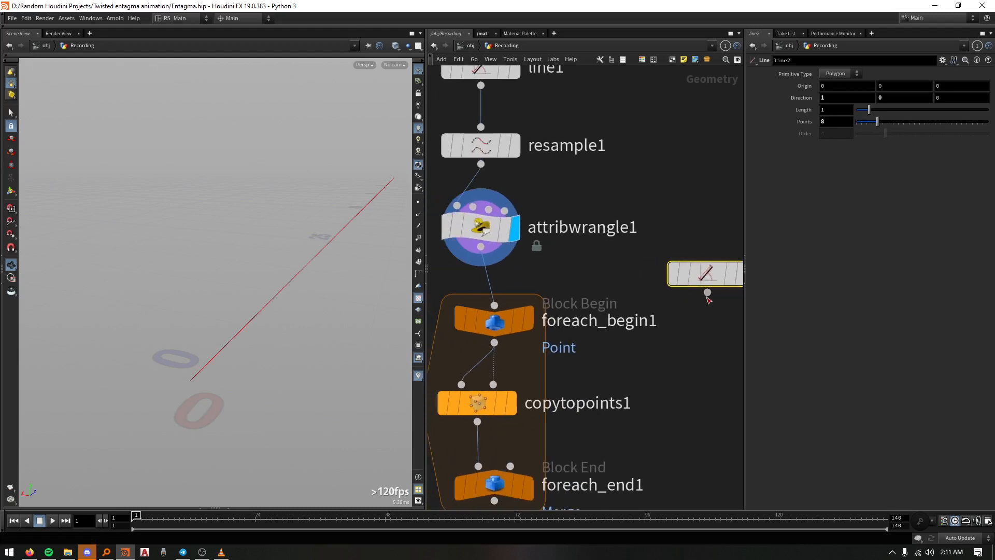
drag(708, 292, 462, 385)
middle_drag(624, 391, 680, 347)
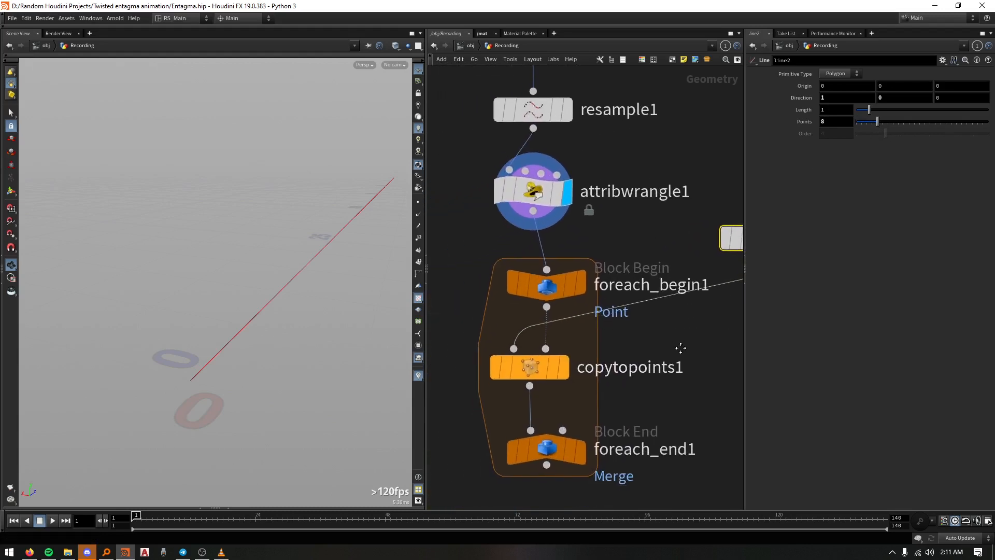
scroll(681, 348, down, 2)
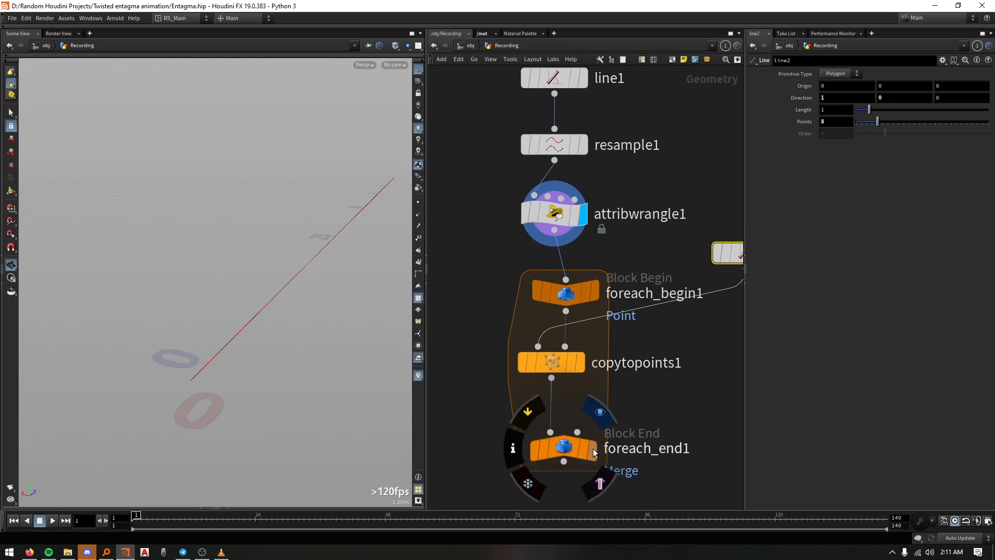
click(594, 452)
drag(232, 371, 213, 333)
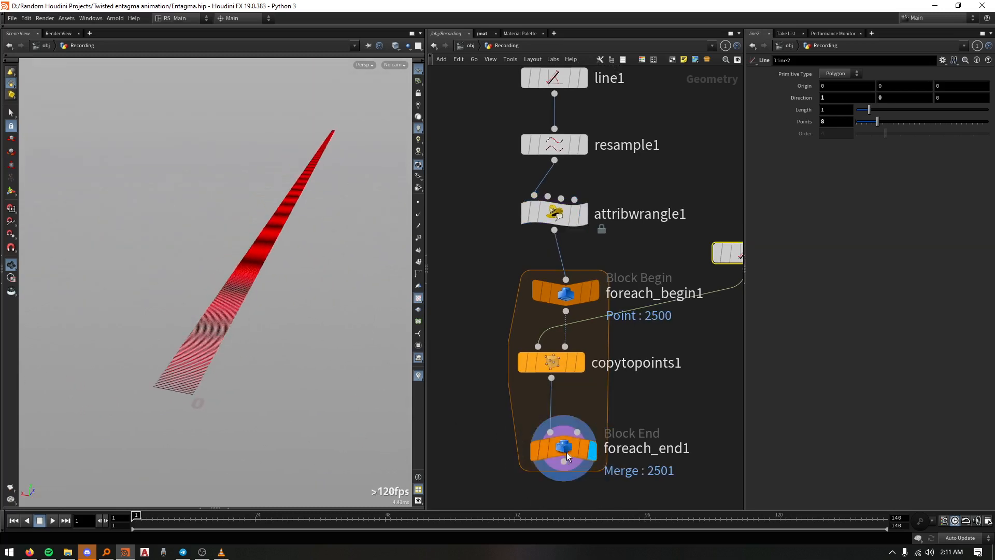
Insert a Bend node between copytopoints1 and foreach_end1
key(Tab)
text(bend)
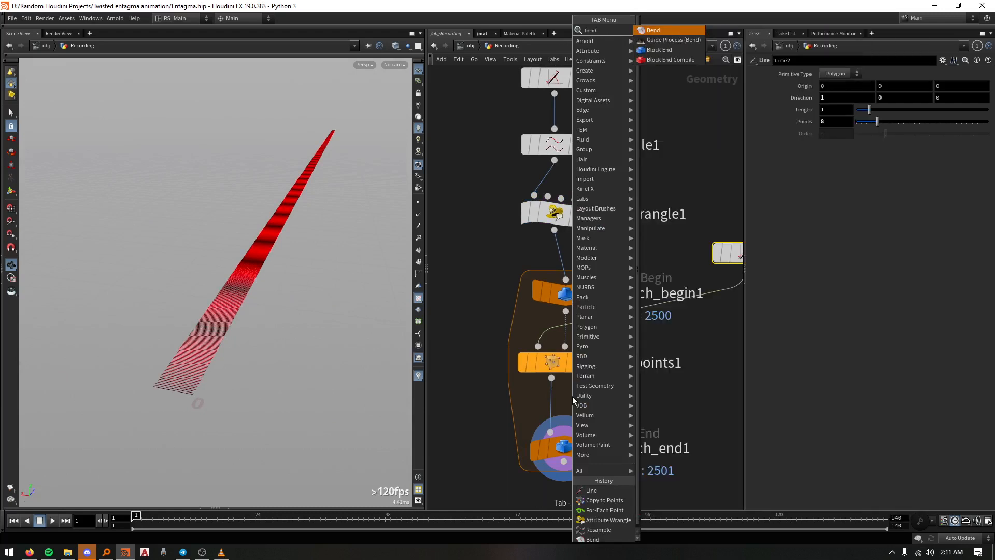
key(Return)
click(572, 397)
drag(573, 397, 560, 399)
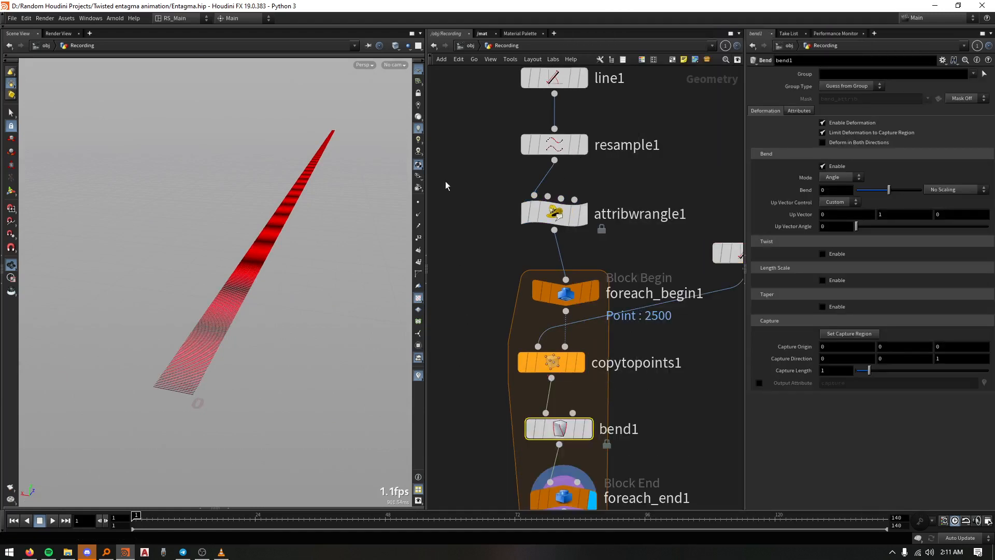
Examine the finished twisted ribbon at the end of the With_rotation network and return to the Recording network
click(470, 45)
double_click(504, 326)
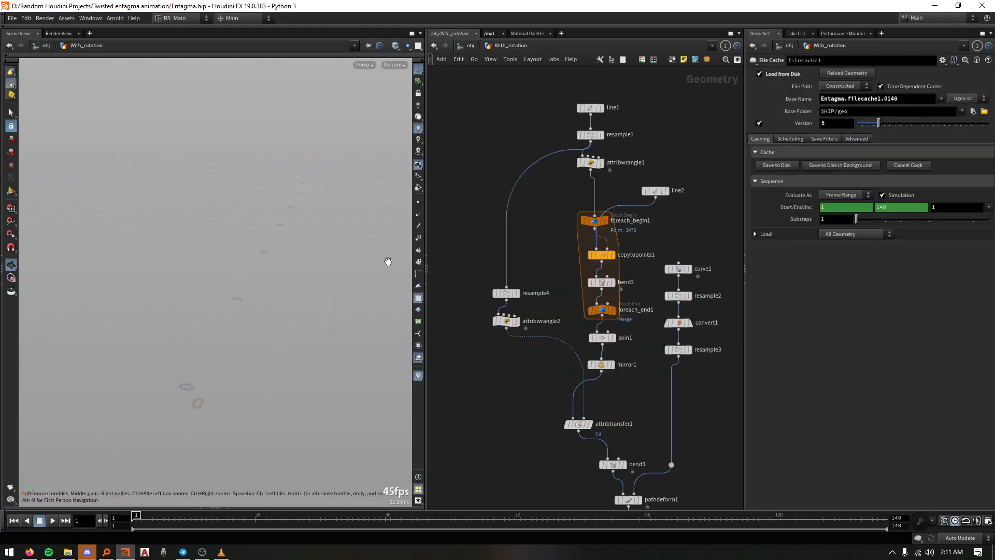
middle_drag(576, 271, 556, 183)
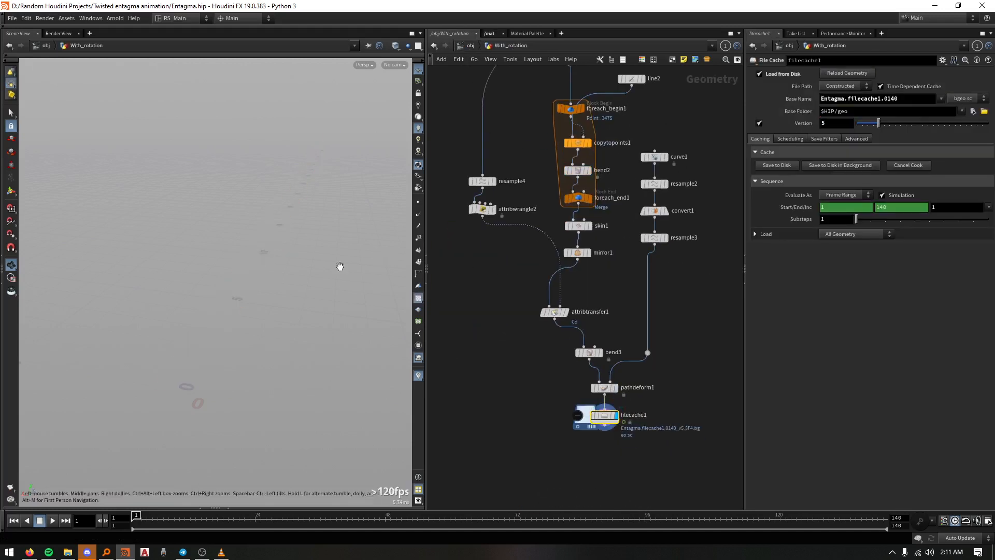
key(f)
right_drag(249, 99, 260, 44)
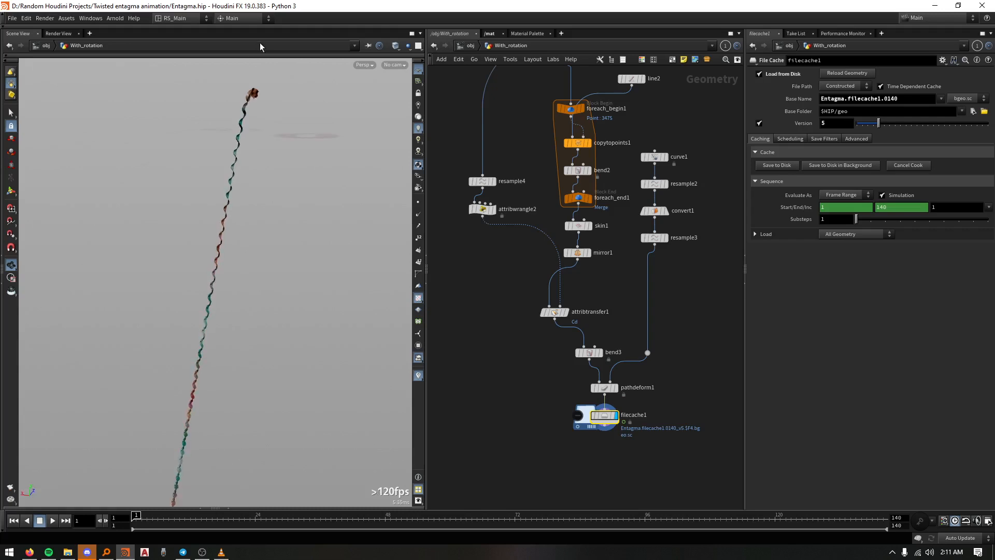
right_drag(249, 116, 332, 73)
right_drag(269, 93, 292, 107)
scroll(293, 111, down, 6)
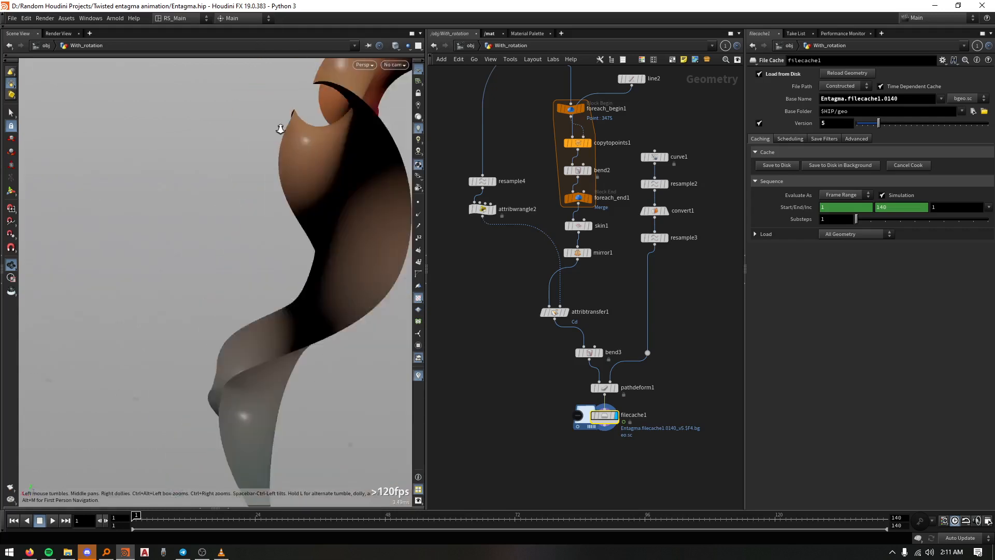
middle_drag(294, 115, 278, 228)
drag(277, 228, 269, 348)
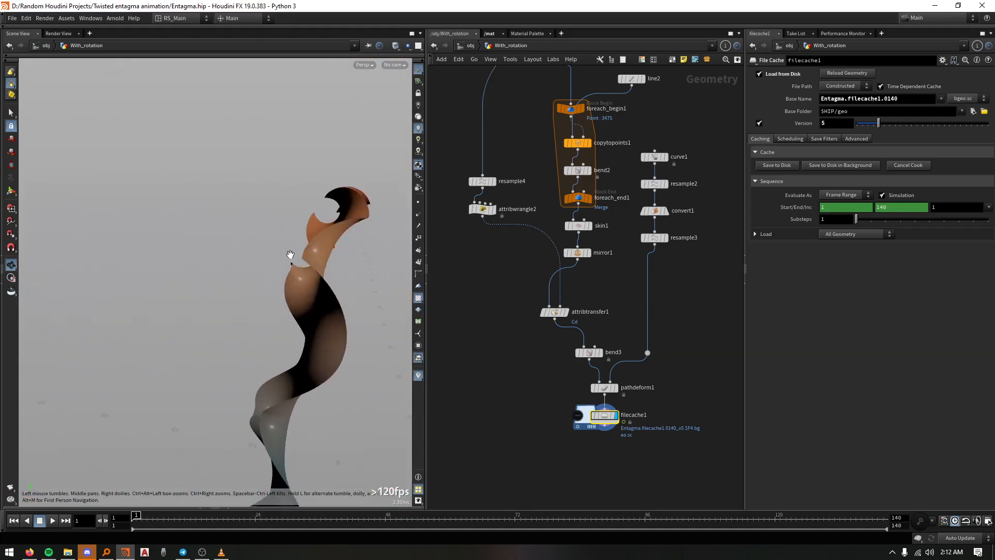
drag(335, 238, 314, 259)
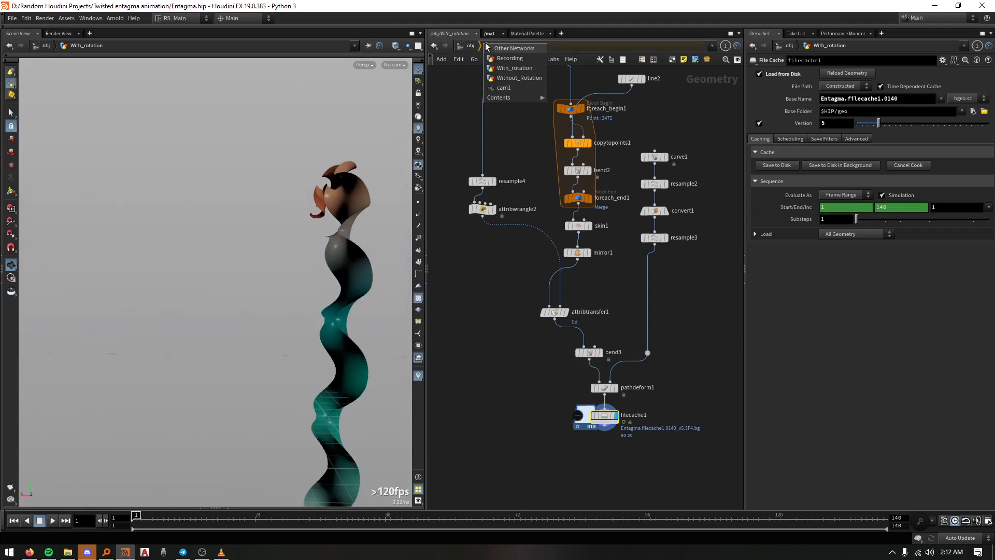
click(470, 46)
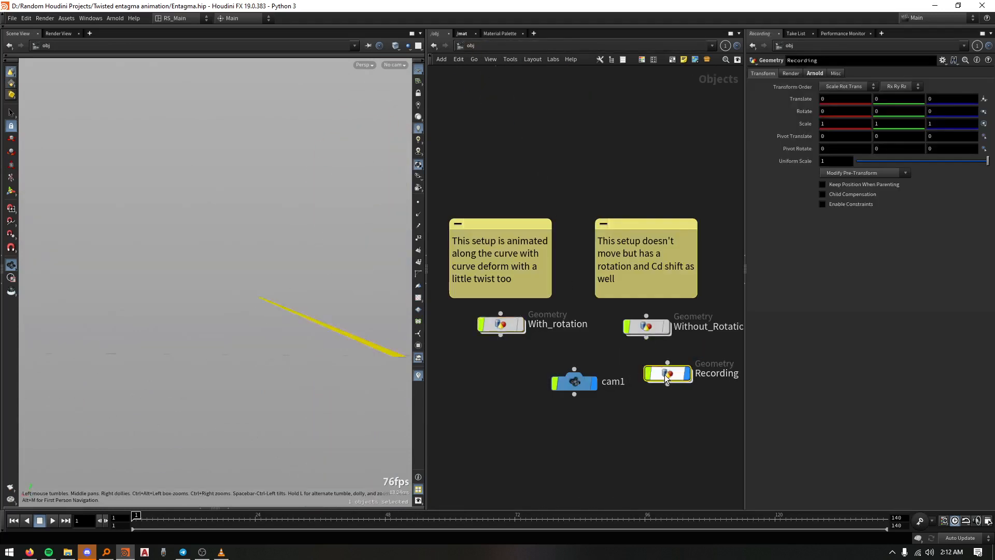
double_click(667, 373)
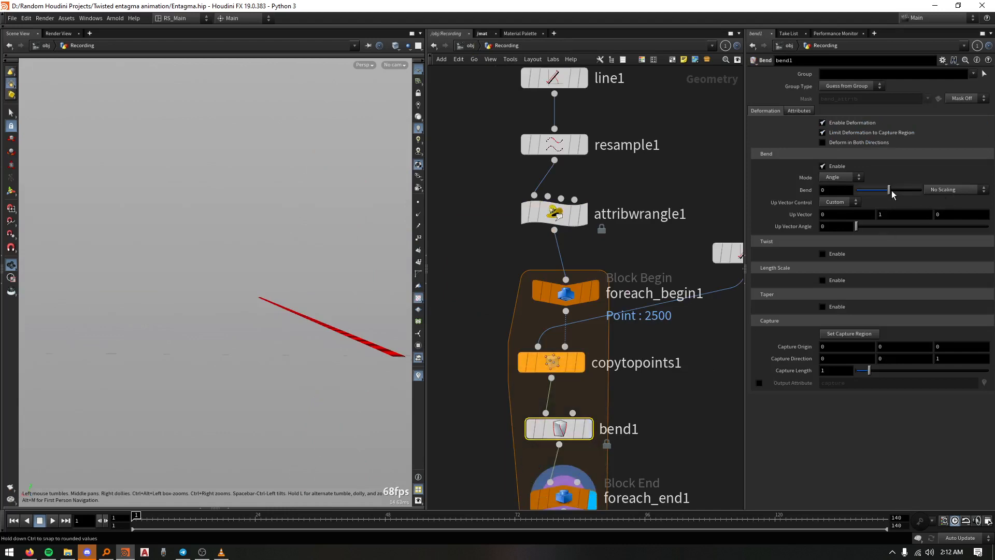
Set the bend angle of bend1 to 170
middle_drag(835, 190, 848, 209)
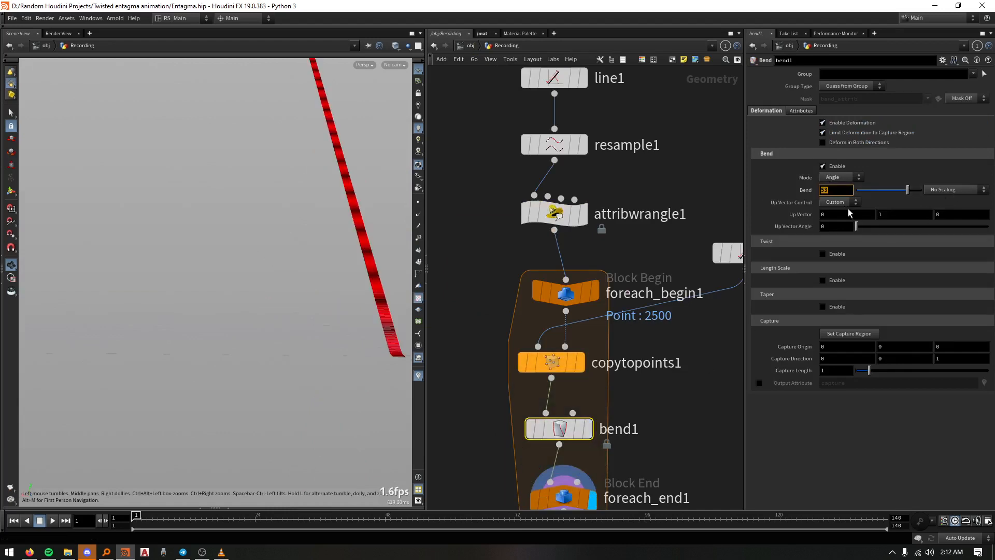
text(170)
key(Return)
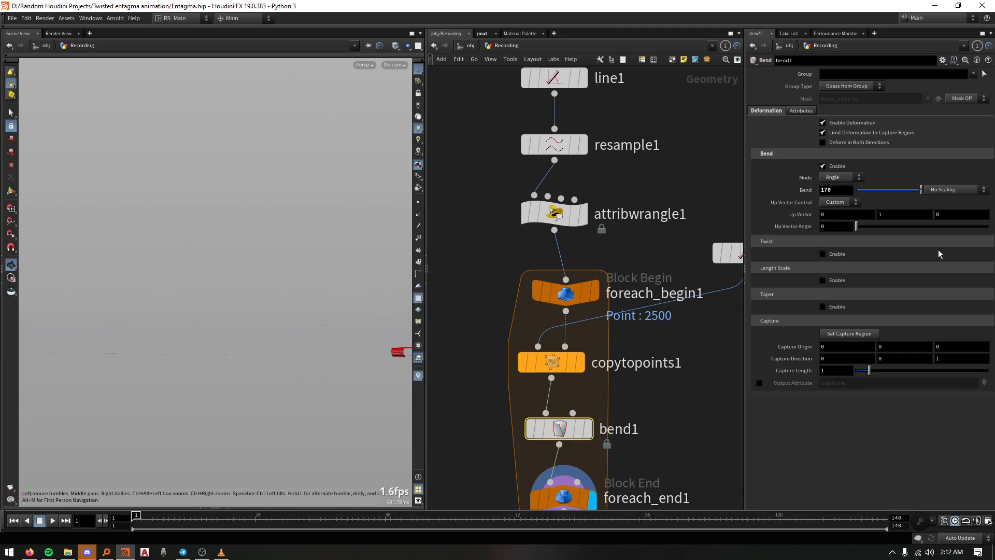
Switch bend1's bend scaling to Scale by Attribute, with Cd as the bend attribute
click(948, 190)
click(949, 207)
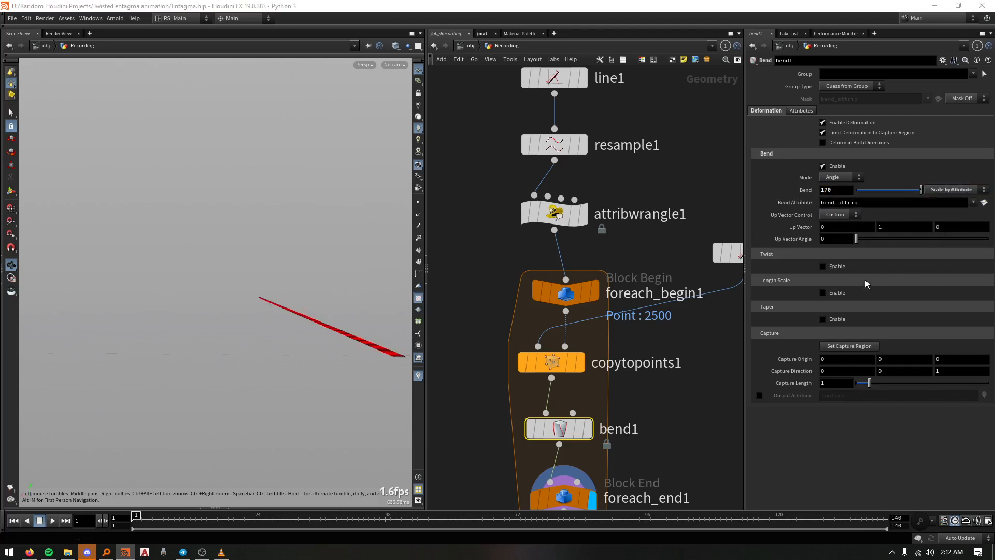
drag(867, 203, 718, 205)
text(Cd)
key(Return)
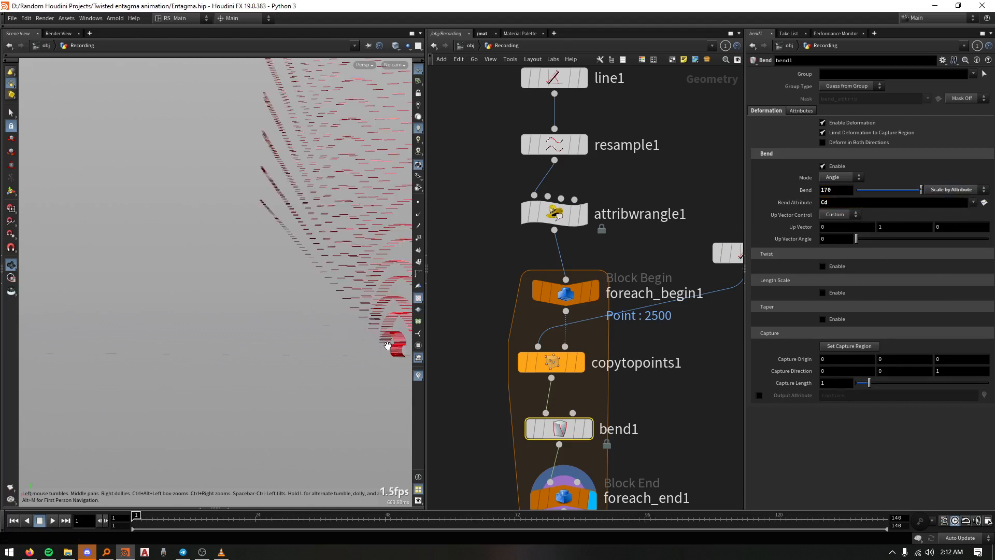
mouse_move(378, 344)
mouse_down()
mouse_move(313, 353)
mouse_move(263, 377)
mouse_move(356, 354)
mouse_move(402, 277)
mouse_move(383, 337)
mouse_move(393, 360)
mouse_move(338, 336)
mouse_move(328, 296)
mouse_move(300, 383)
mouse_move(325, 337)
mouse_up()
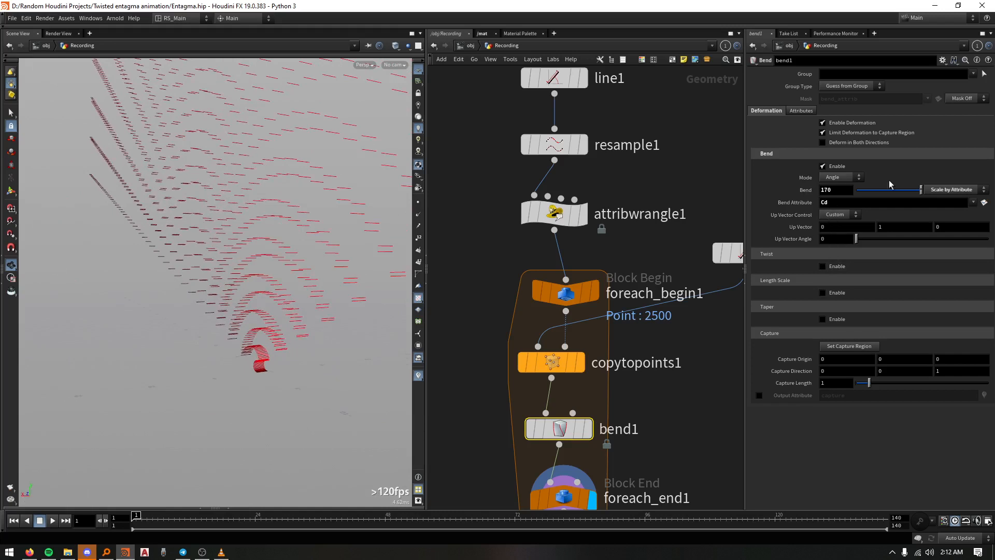
middle_drag(668, 185, 659, 203)
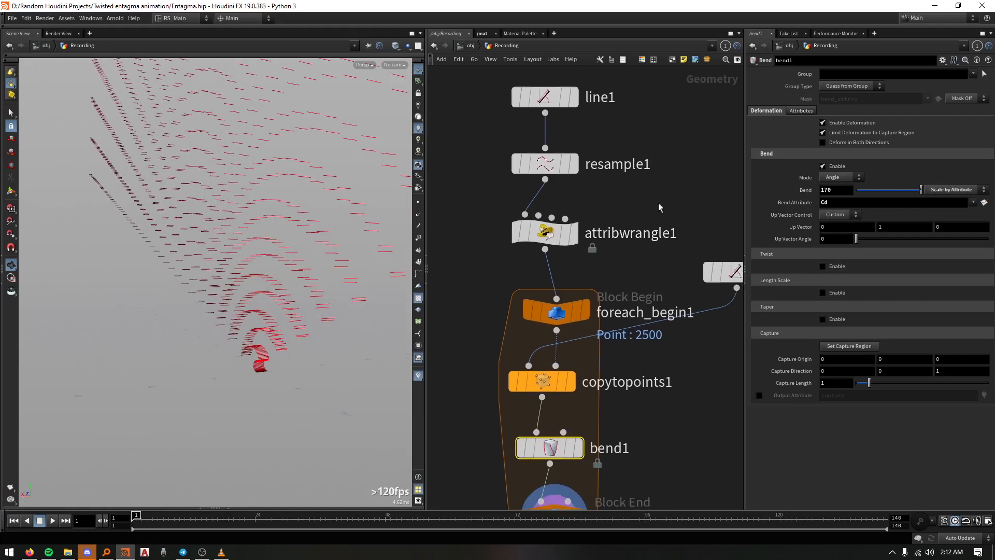
middle_drag(685, 273, 664, 245)
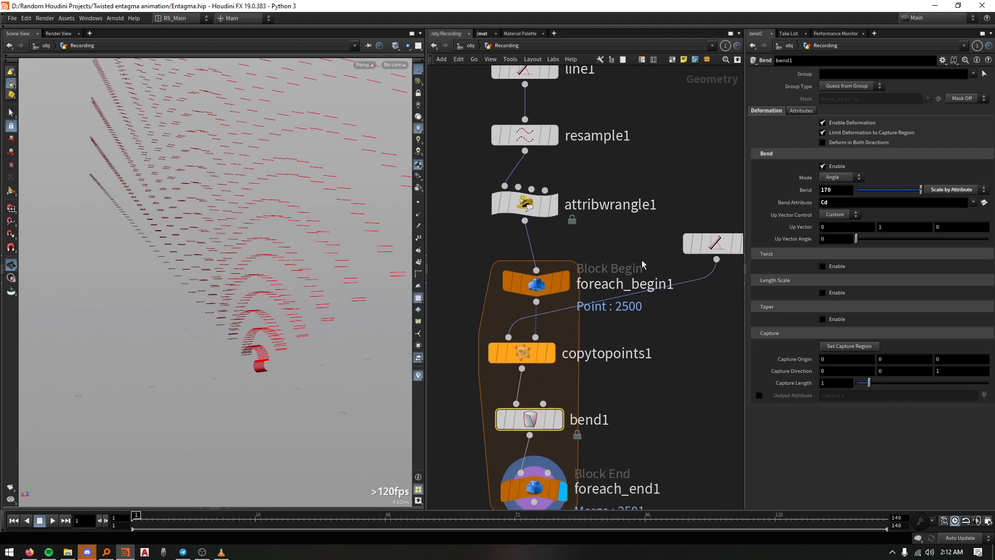
drag(277, 332, 230, 342)
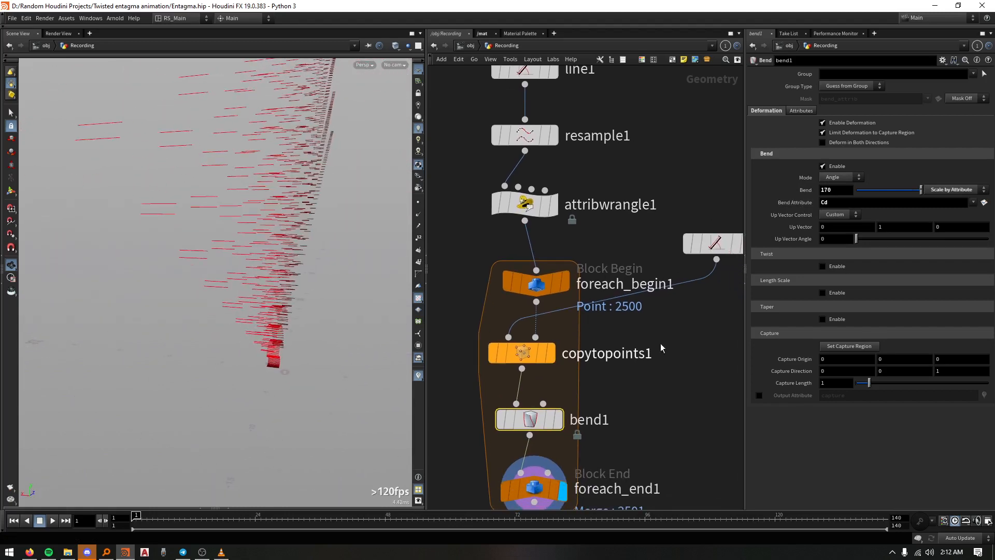
Set bend1's capture direction to 1, 0, 0 so it bends the copied lines along the X axis
drag(827, 370, 814, 371)
text(0)
click(830, 455)
click(711, 243)
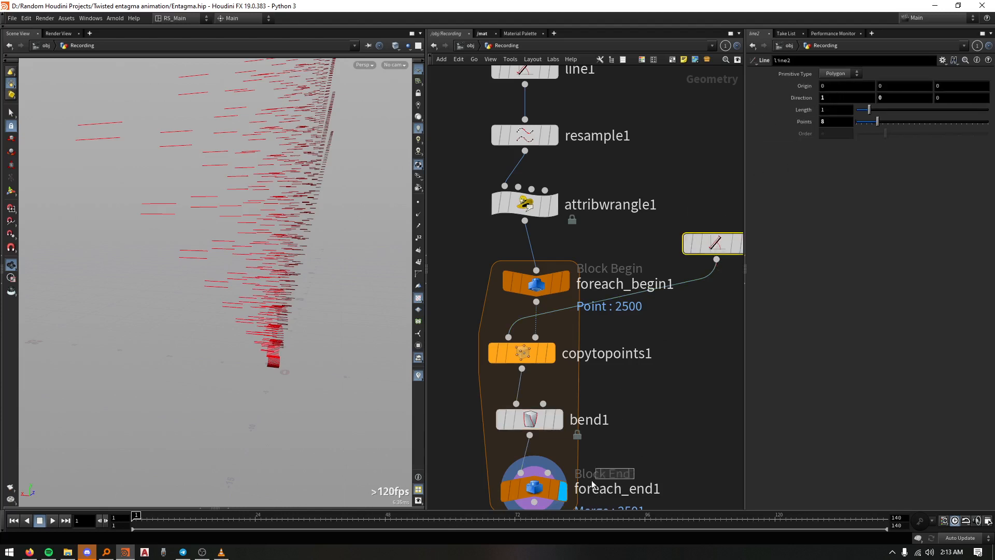
click(534, 484)
middle_drag(588, 420, 588, 359)
click(588, 359)
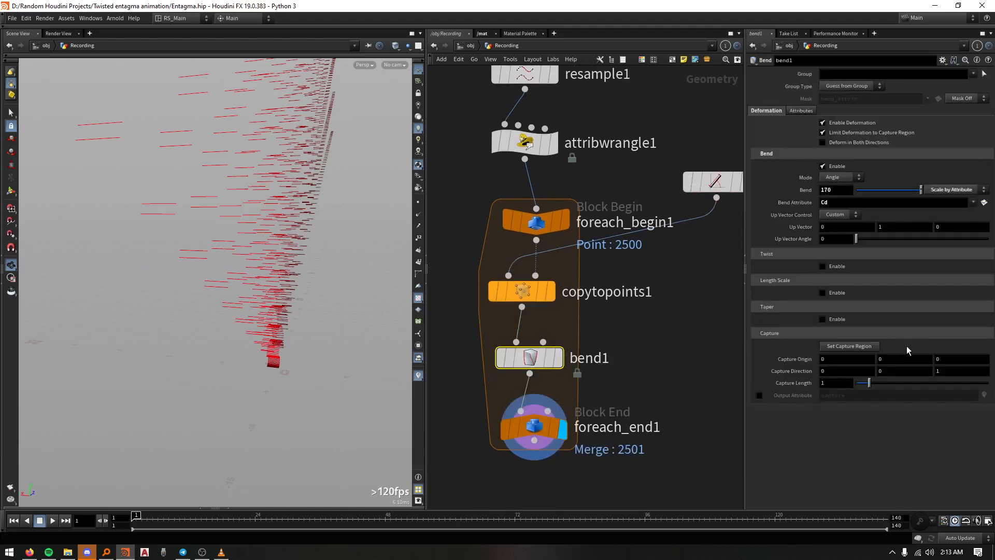
text(1)
key(Tab)
key(shift+Tab)
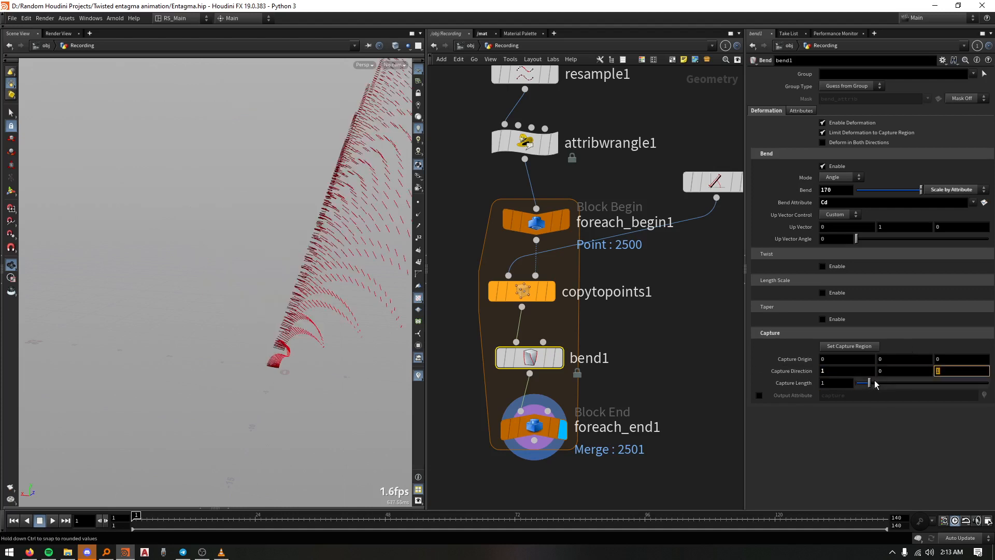
text(0)
key(Return)
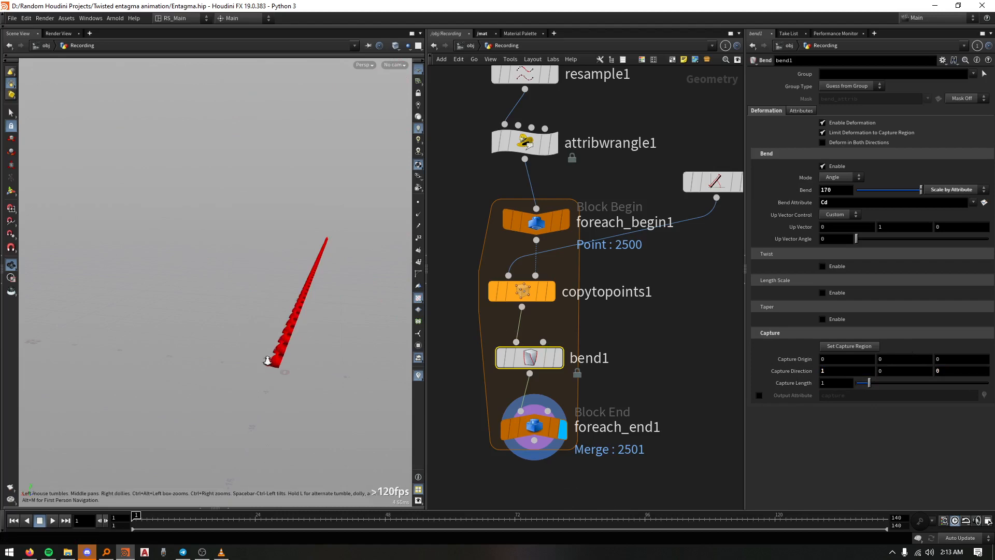
mouse_move(269, 355)
mouse_down()
mouse_move(338, 200)
mouse_move(297, 352)
mouse_move(300, 329)
mouse_move(211, 332)
mouse_move(229, 349)
mouse_move(311, 343)
mouse_move(309, 352)
mouse_move(289, 322)
mouse_move(248, 311)
mouse_move(369, 340)
mouse_move(331, 349)
mouse_up()
middle_drag(473, 163, 467, 278)
click(549, 260)
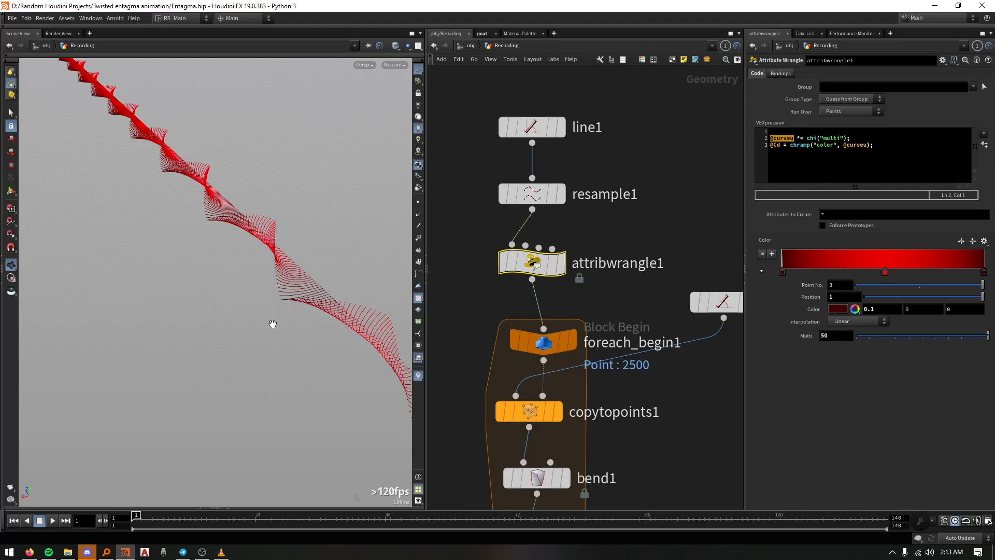
click(883, 147)
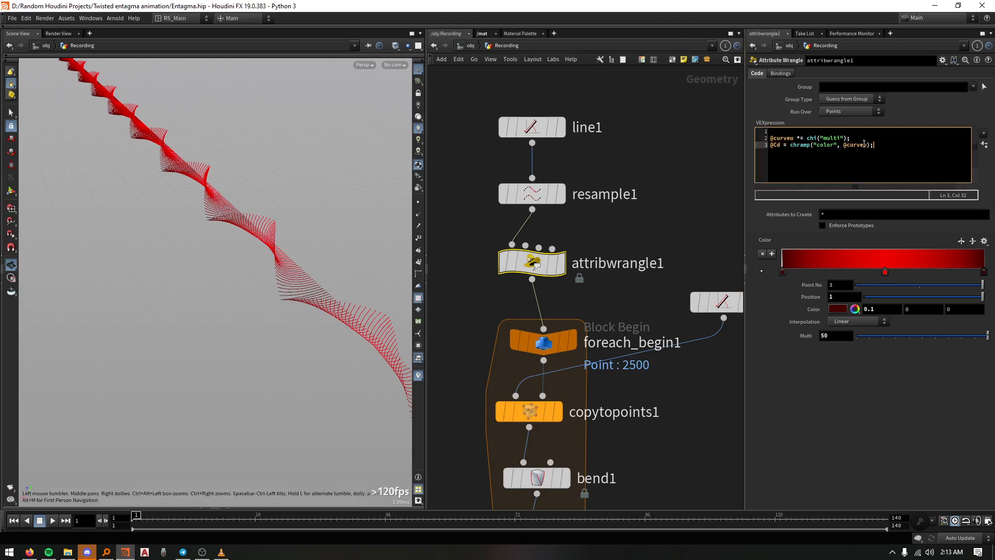
key(Return)
text(@Cd = fit)
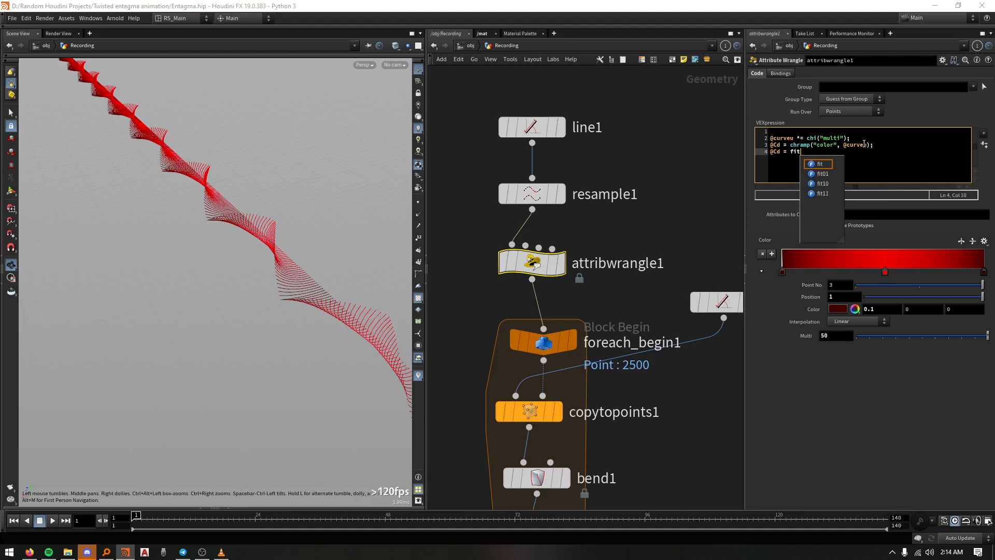
text(01(@Cd, -1, 1);)
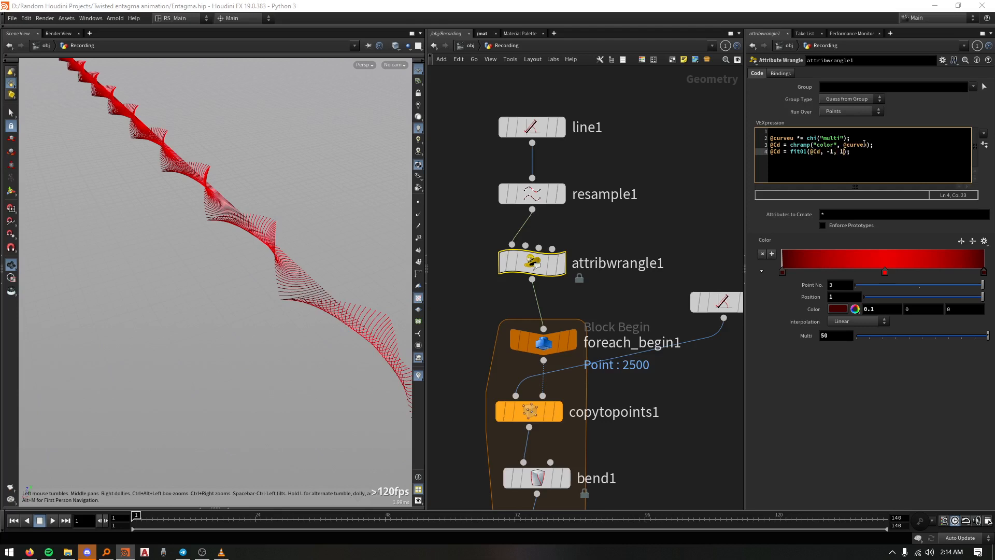
drag(369, 305, 331, 293)
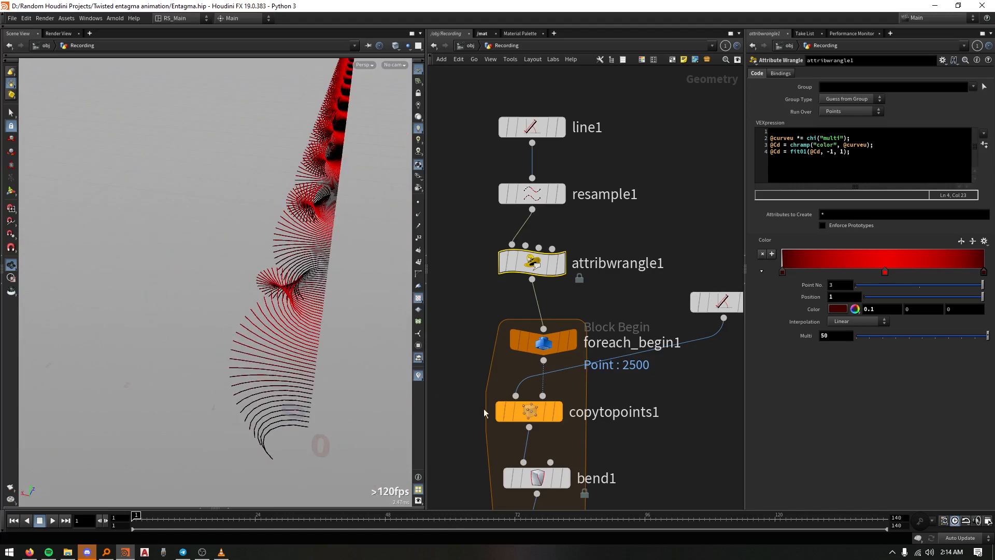
Append a Skin node to the output of foreach_end1 and display its surface
middle_drag(638, 451, 624, 289)
right_drag(624, 289, 594, 304)
click(582, 318)
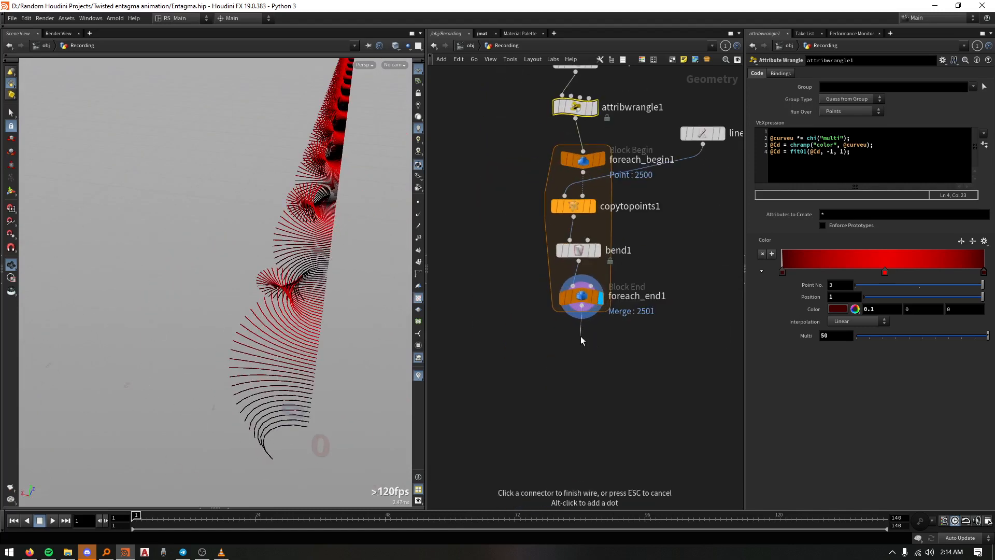
key(Tab)
text(skin)
key(Return)
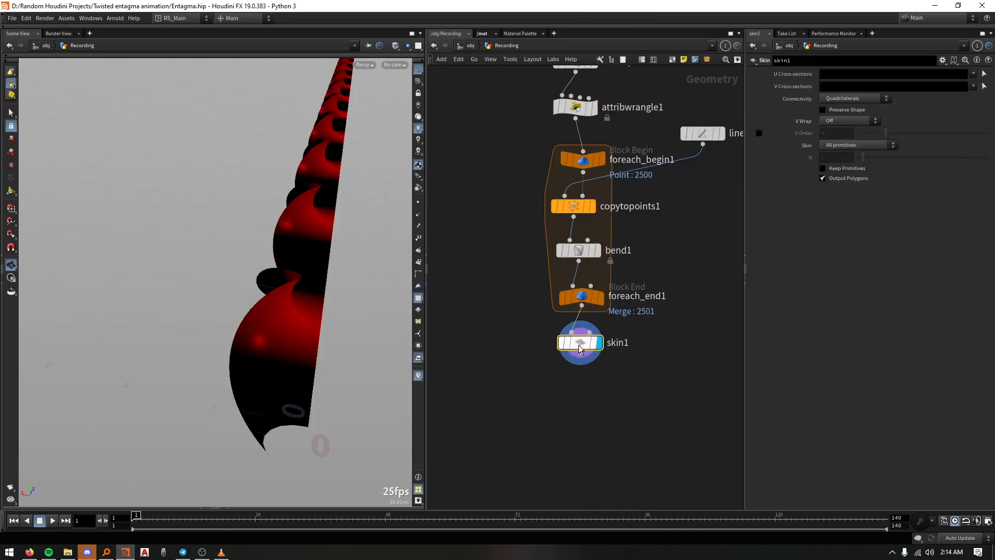
drag(300, 295, 185, 363)
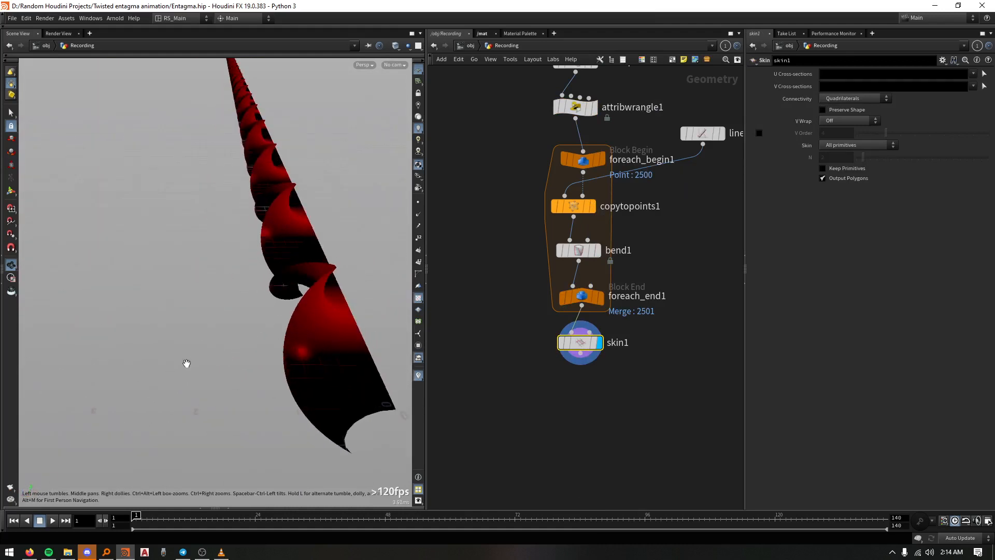
Move the first and last color ramp points of attribwrangle1 inward to positions of about 0.15 and 0.87
middle_drag(540, 294, 502, 309)
click(561, 253)
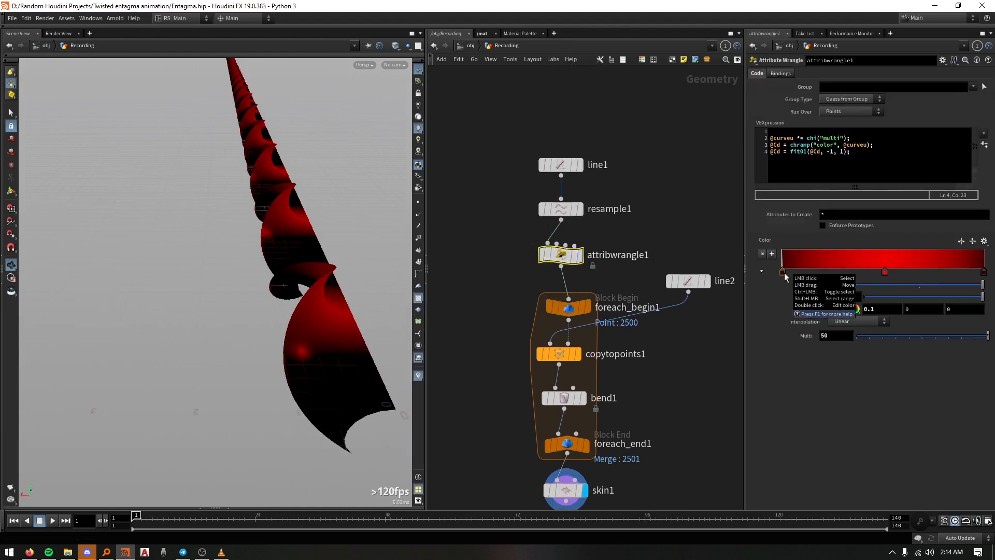
drag(785, 273, 813, 272)
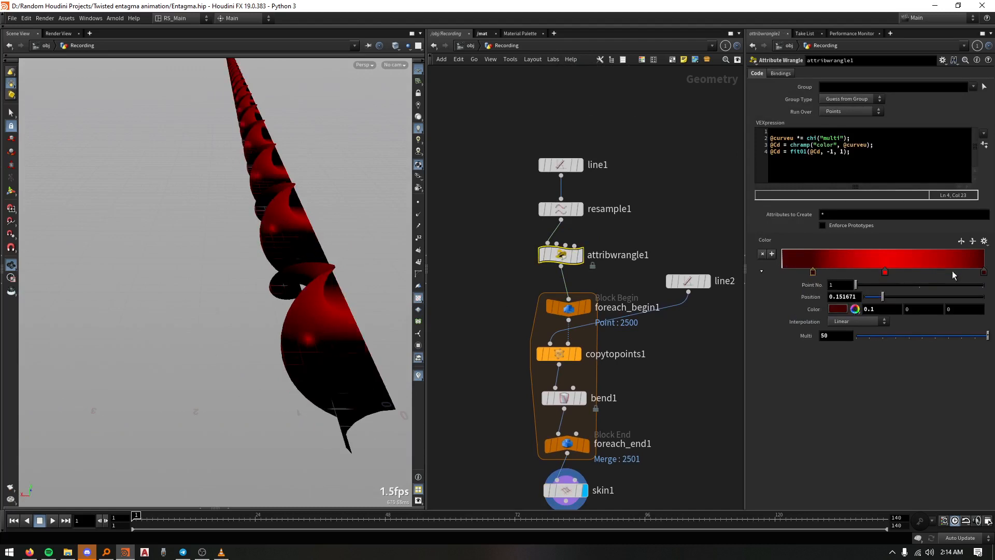
click(984, 273)
drag(959, 273, 958, 273)
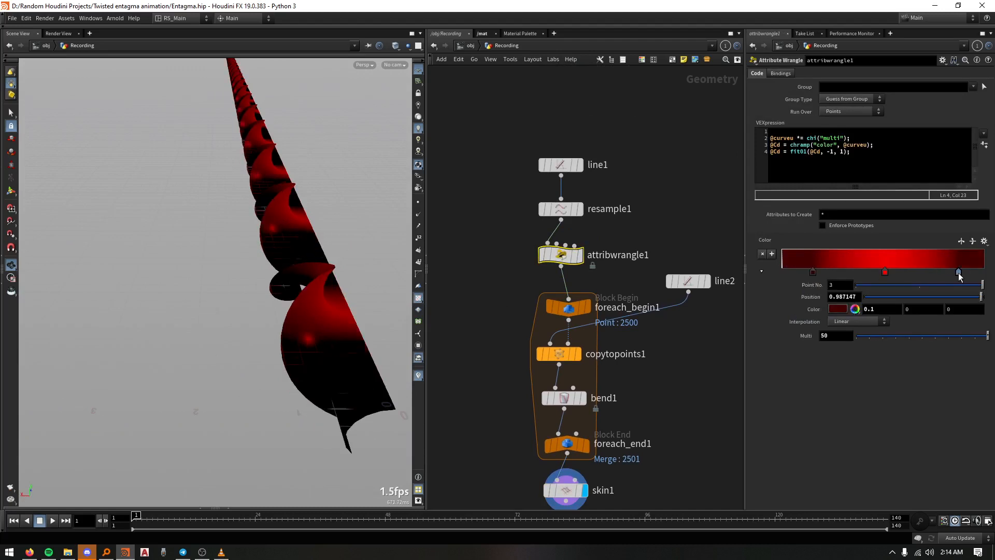
Set attribwrangle1's Multi parameter to 70
drag(333, 316, 358, 305)
double_click(831, 337)
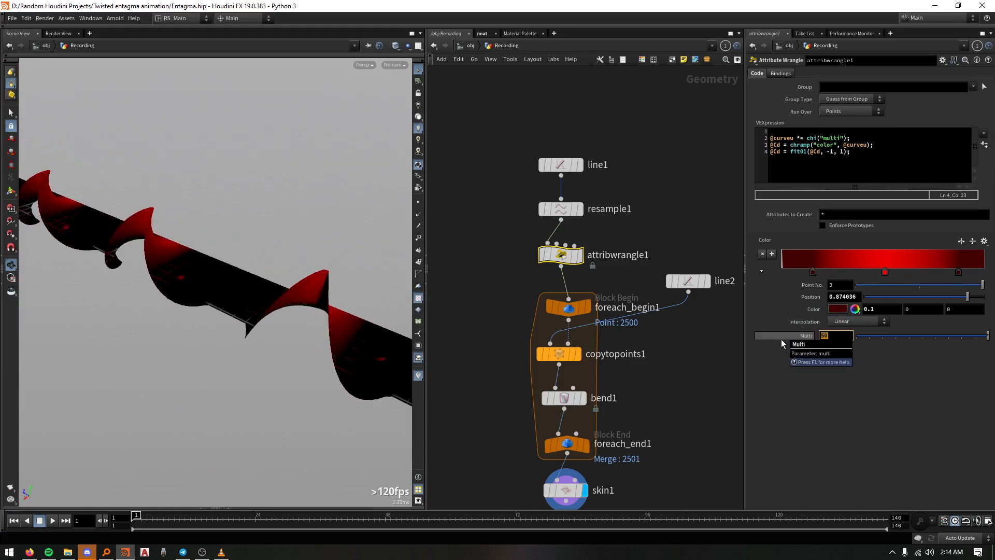
text(70)
key(Return)
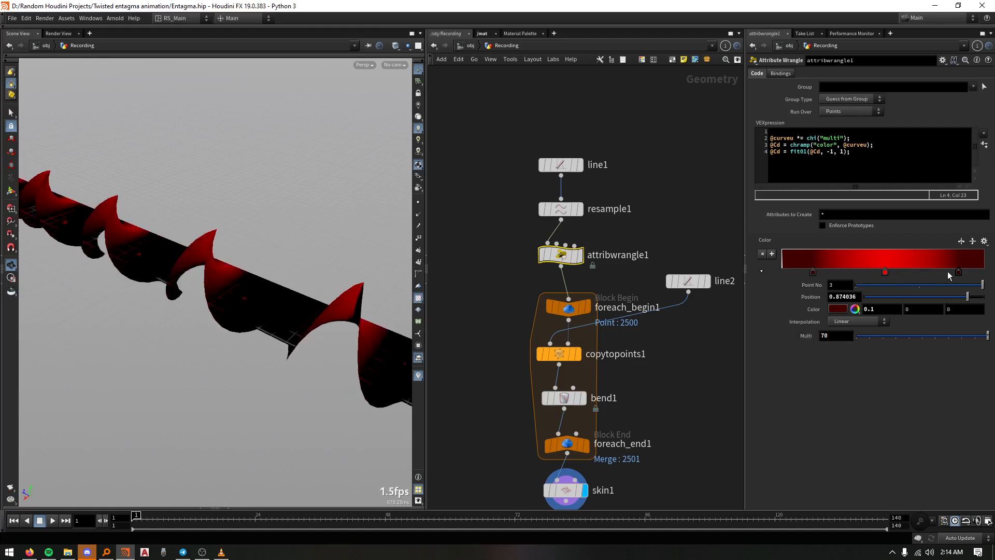
Set the interpolation of attribwrangle1's color ramp points to B-Spline
click(812, 272)
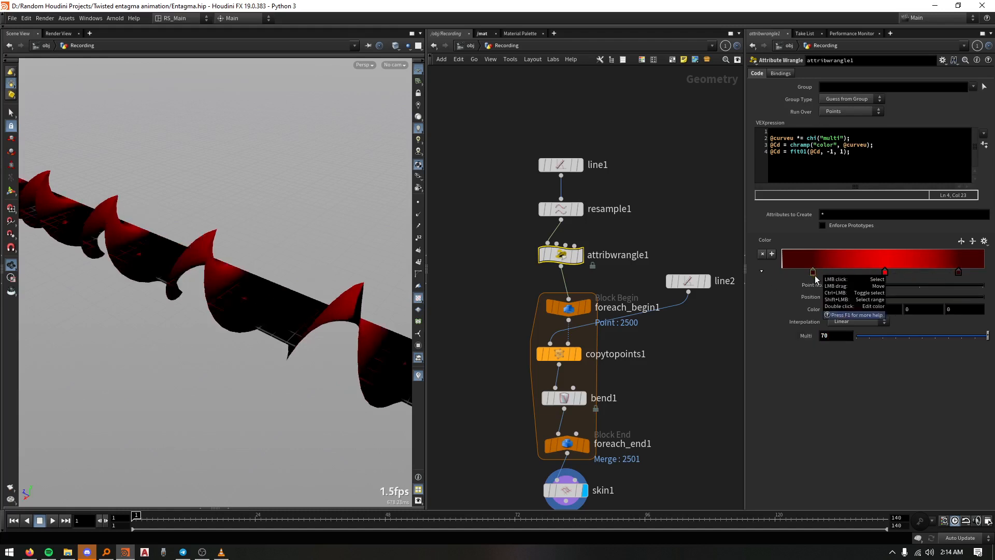
click(959, 273)
click(866, 321)
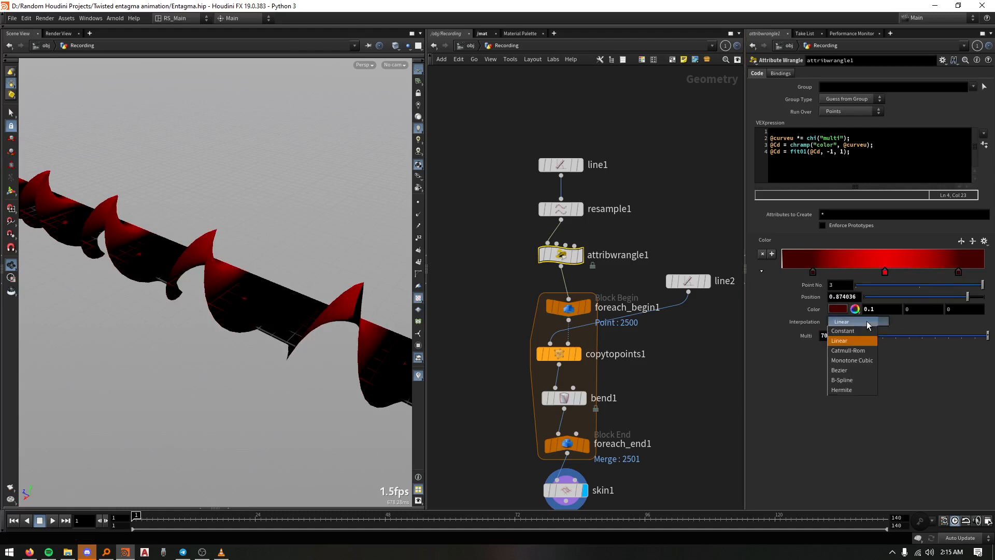
click(854, 379)
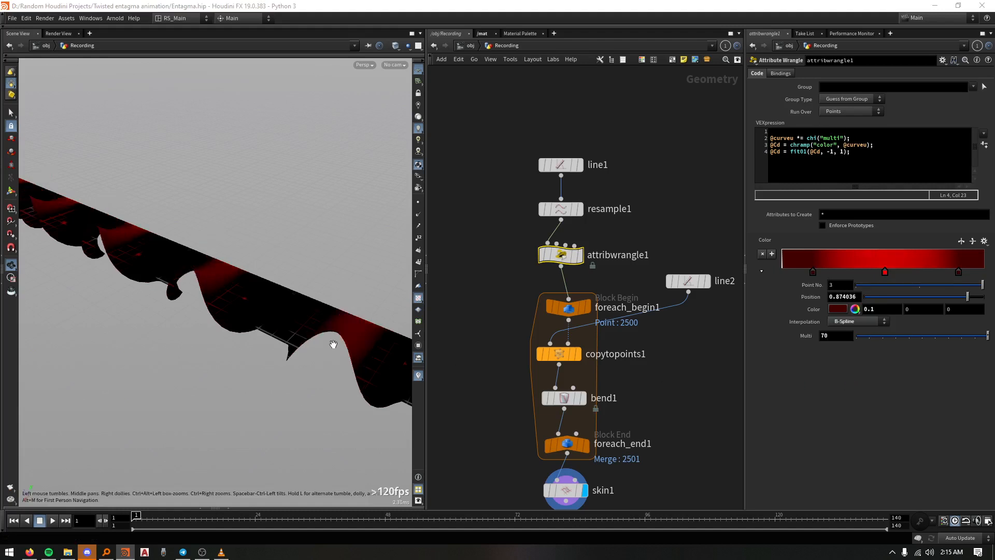
mouse_move(333, 345)
mouse_down()
mouse_move(305, 298)
mouse_move(373, 275)
mouse_move(334, 344)
mouse_move(394, 331)
mouse_up()
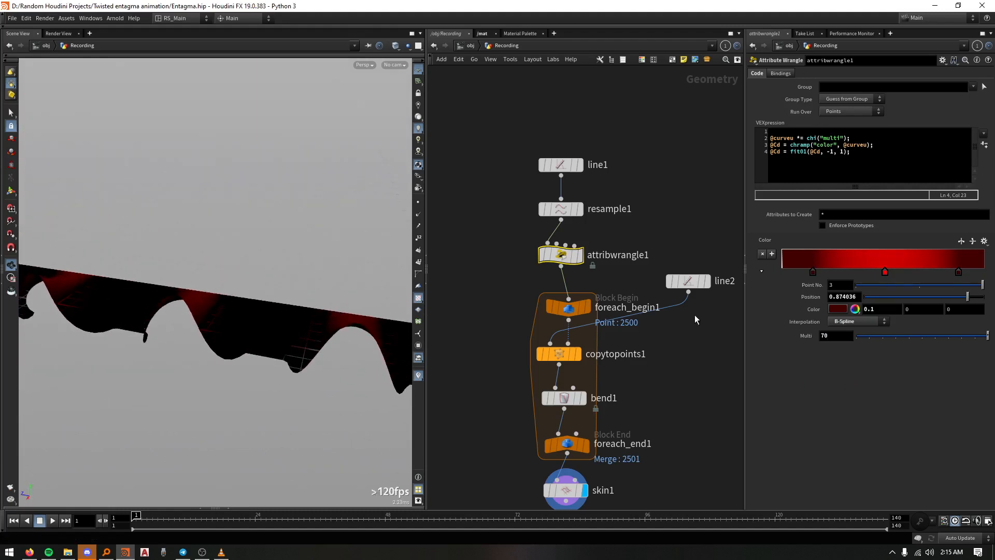
Move attribwrangle1's first color ramp point to the start of the ramp and the last one to position 1
double_click(812, 273)
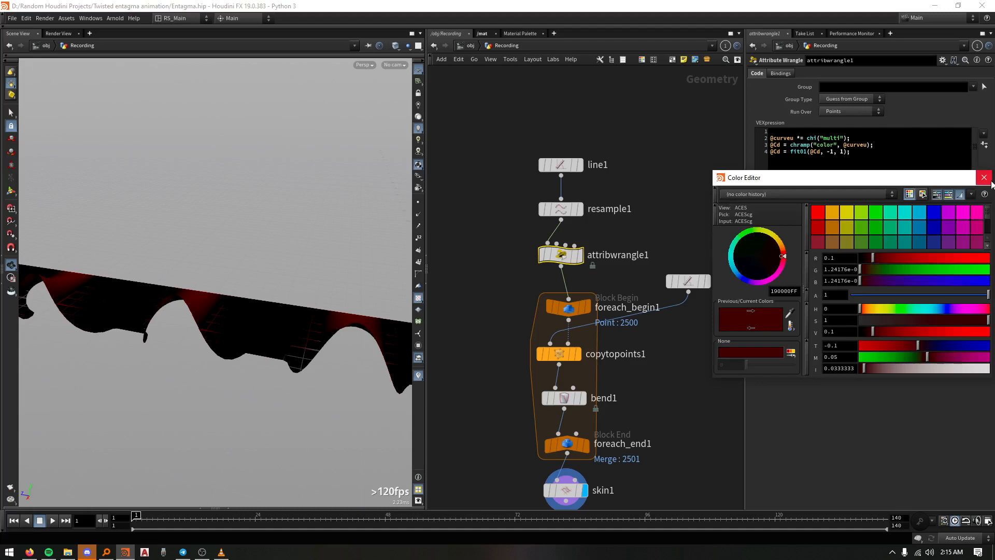
click(987, 179)
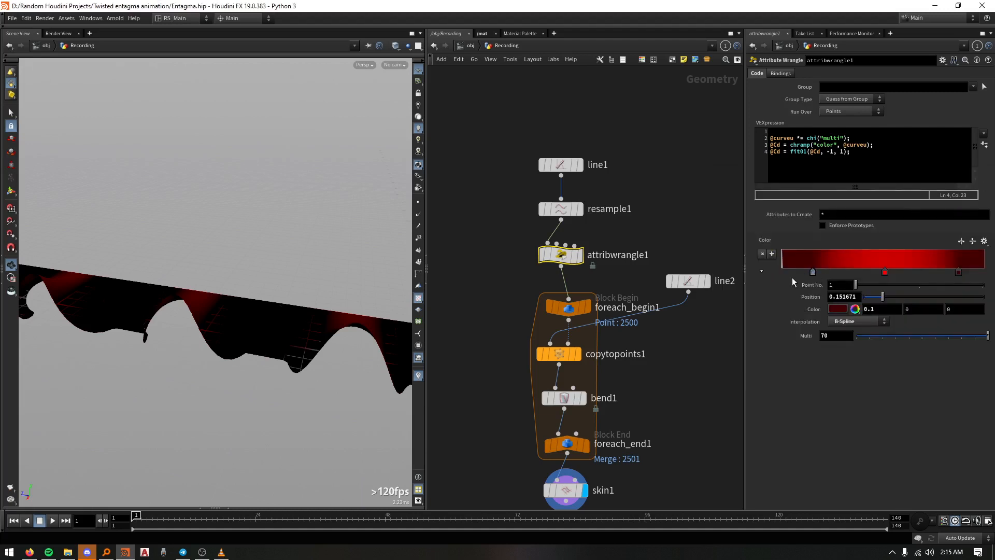
drag(813, 272, 783, 272)
click(959, 272)
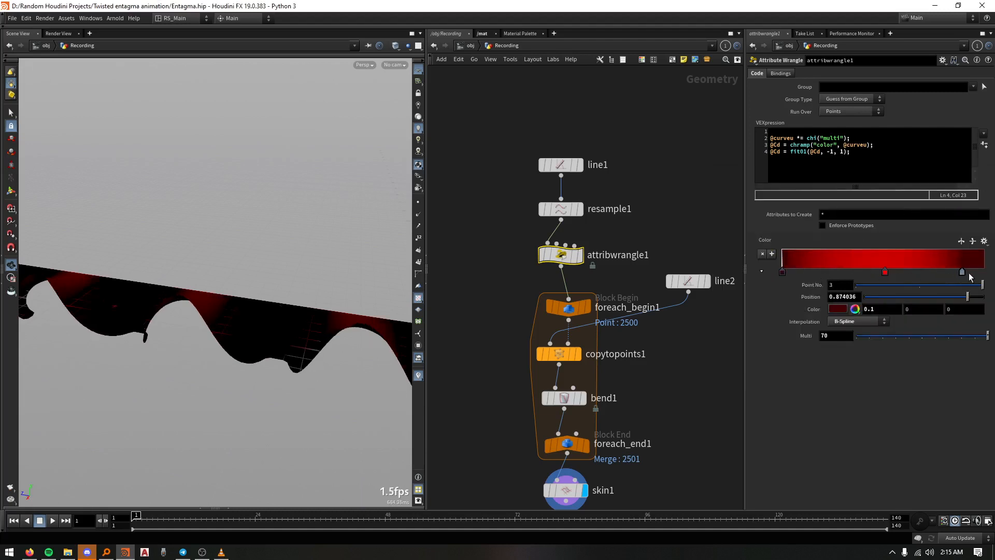
drag(990, 278, 989, 275)
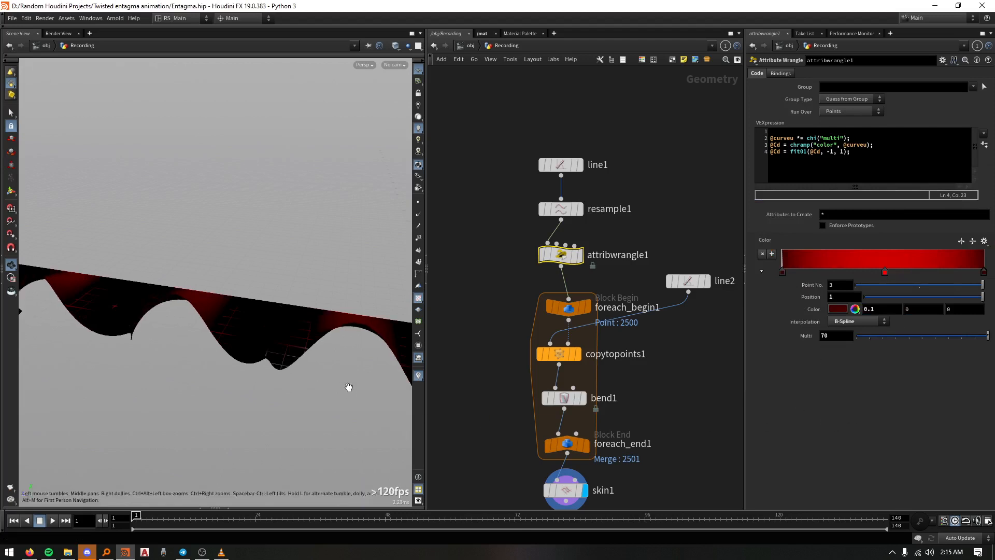
Append a Mirror (Utility) node to the output of skin1 and display it
drag(349, 386, 312, 300)
middle_drag(644, 465, 645, 383)
click(566, 426)
key(Tab)
text(mi)
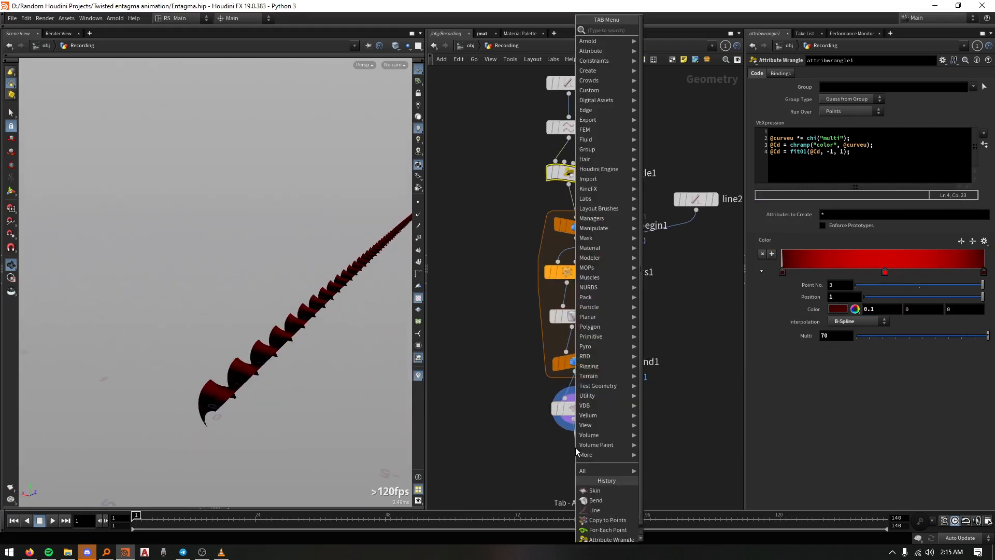
text(rr)
key(Down)
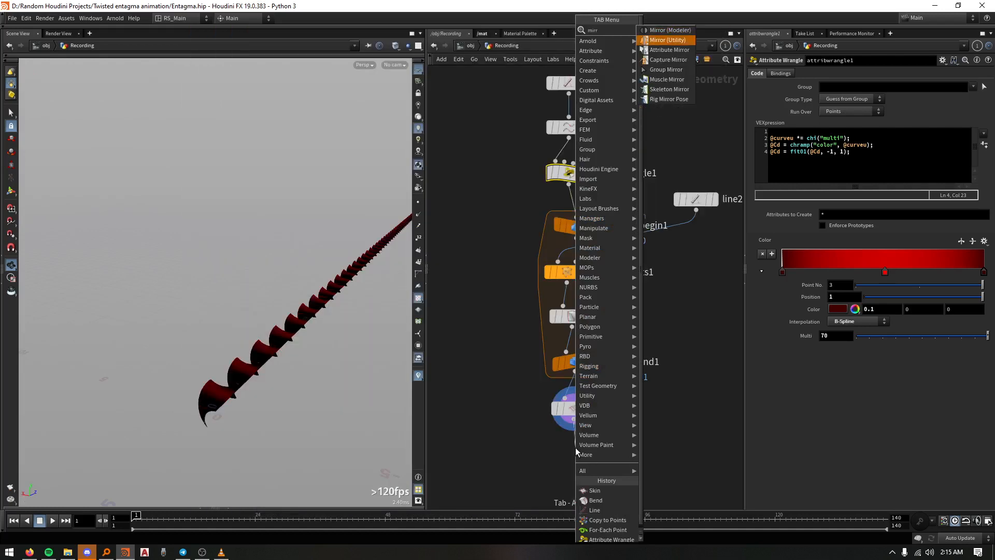
key(Return)
drag(258, 372, 276, 382)
Duplicate attribwrangle1 as a separate branch off resample1 and load the Infra-Red preset on the copy's color ramp
middle_drag(525, 316, 544, 380)
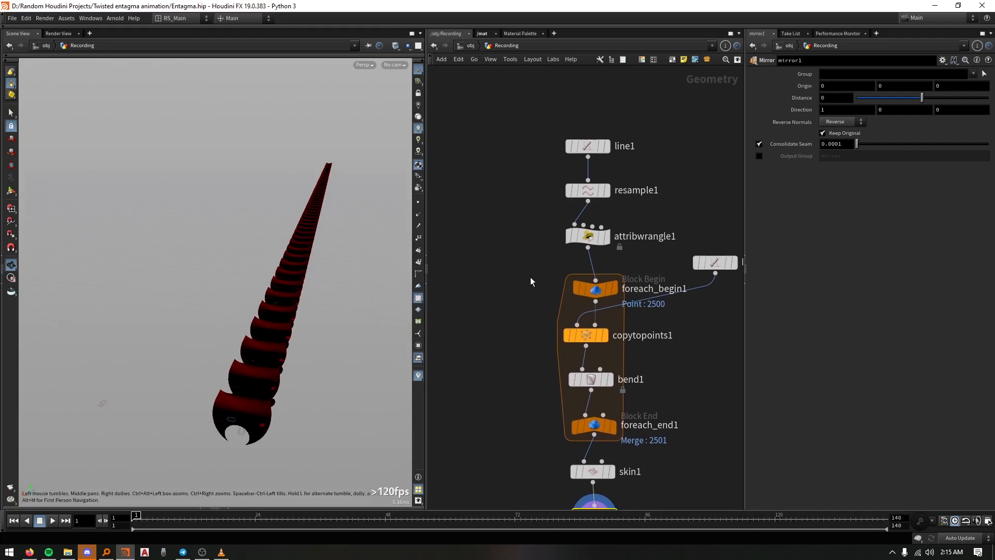
middle_drag(530, 277, 547, 265)
alt+drag(598, 227, 487, 272)
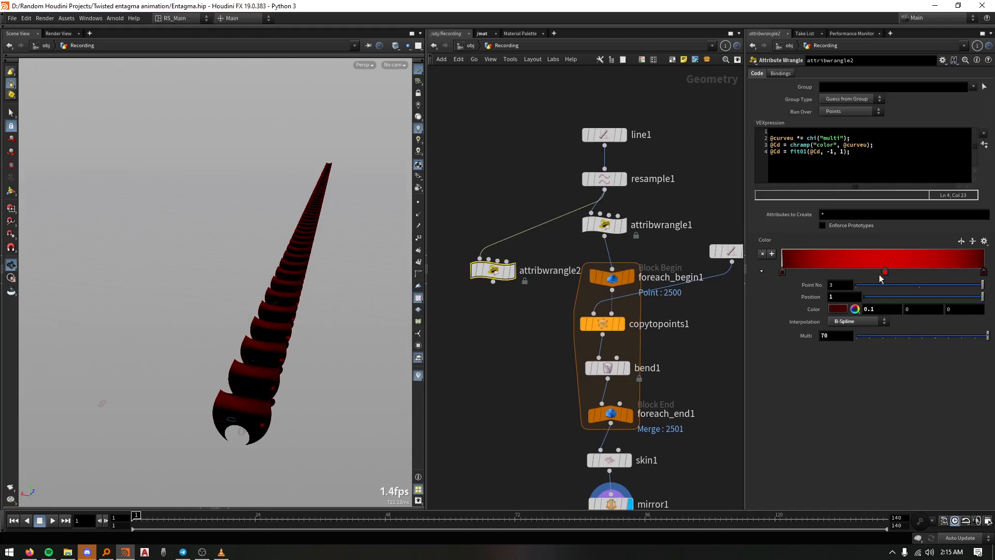
click(984, 241)
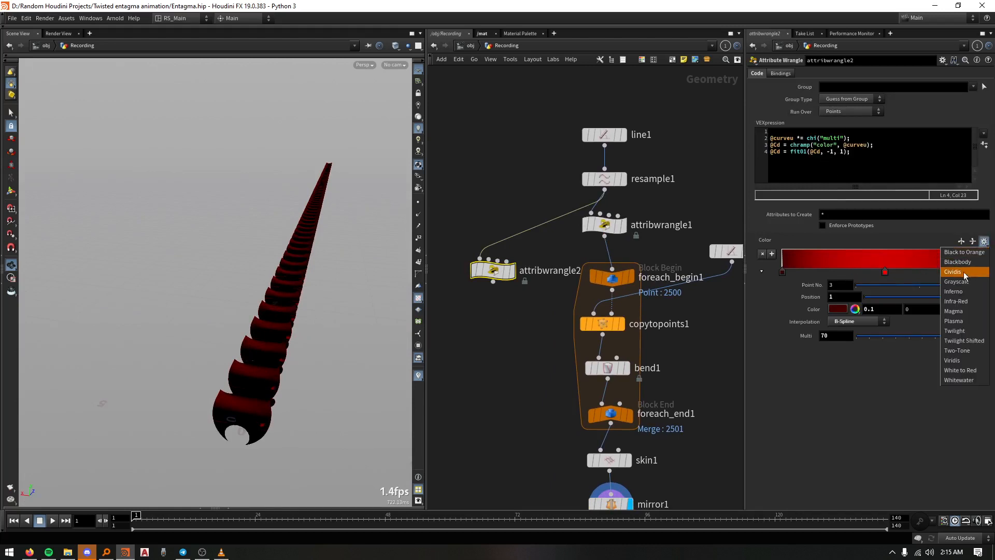
click(957, 302)
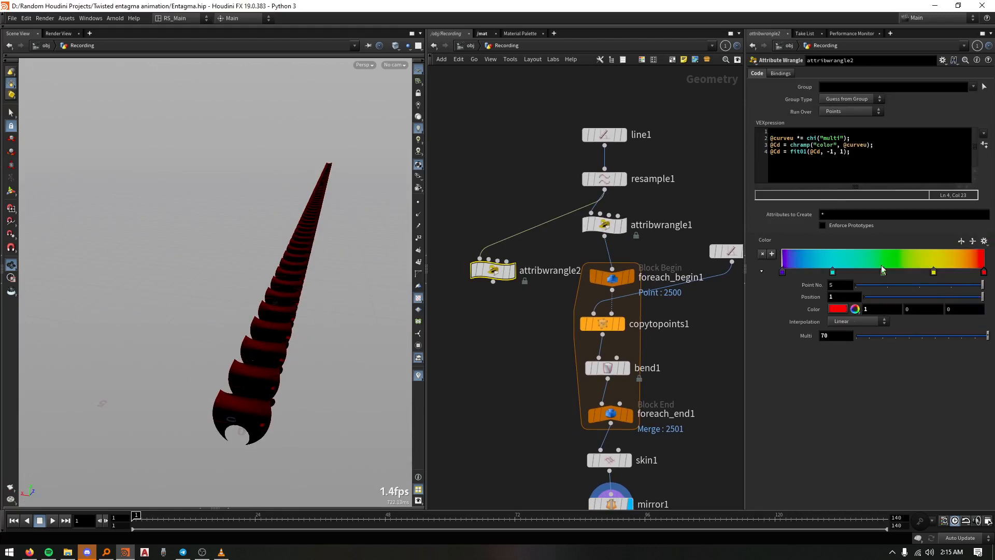
Move attribwrangle2 lower beside the for-each block and append an Attribute Transfer node to its output
middle_drag(537, 325, 537, 281)
drag(493, 231, 487, 278)
mouse_move(487, 277)
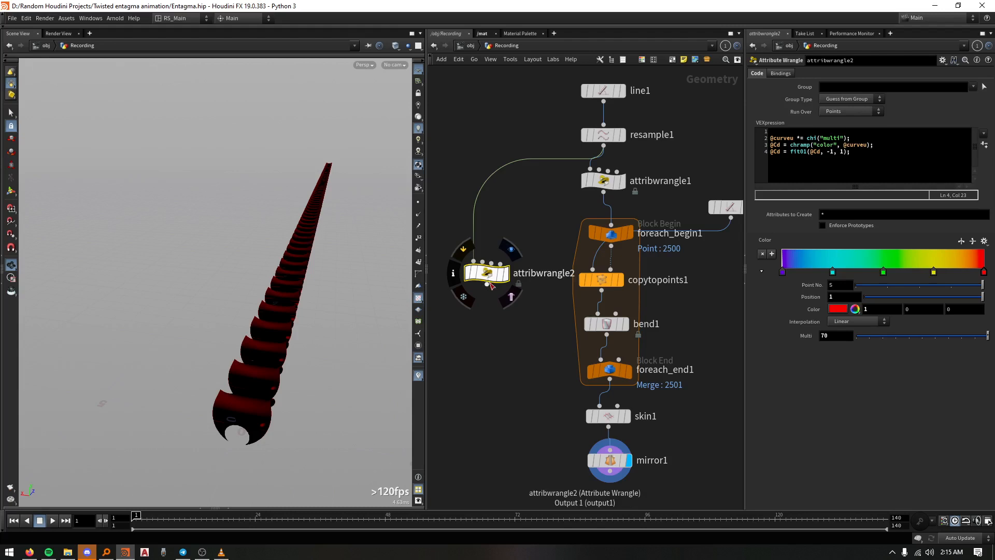
click(487, 285)
key(Tab)
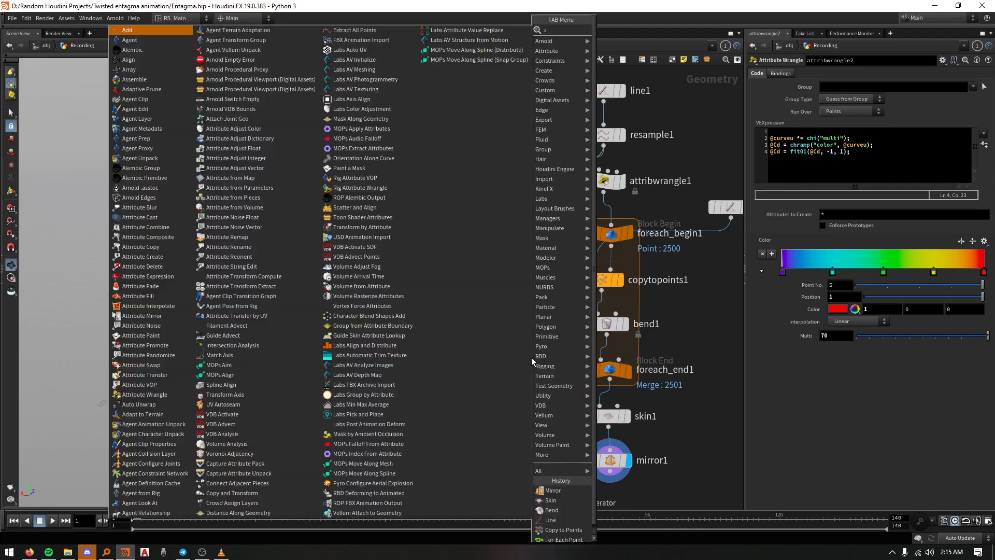
text(attram)
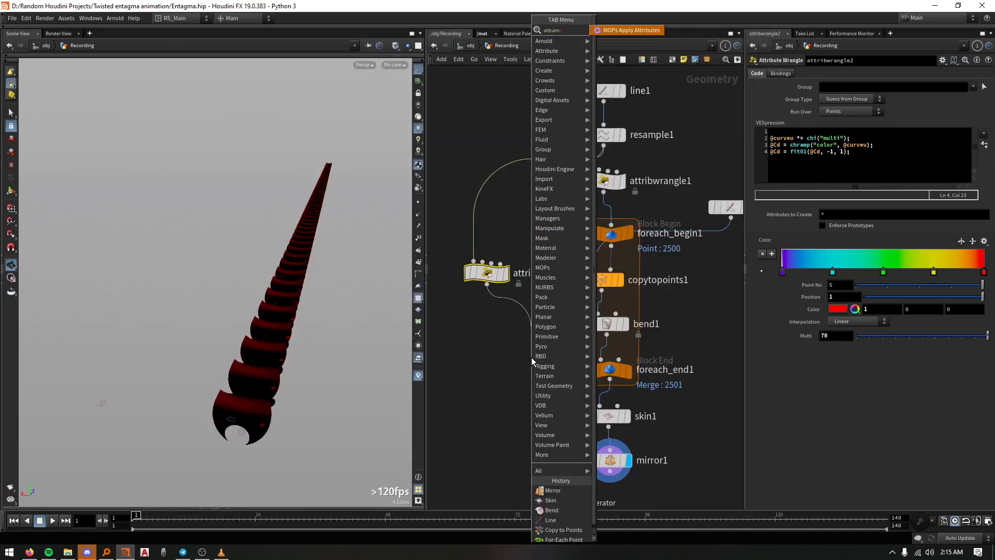
key(BackSpace)
key(BackSpace)
key(BackSpace)
text(tra)
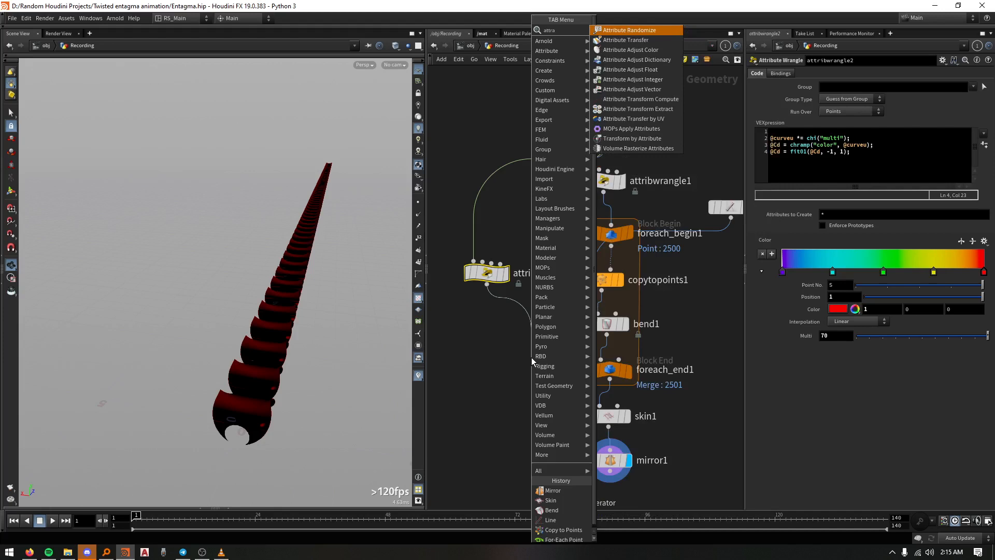
key(Down)
key(Return)
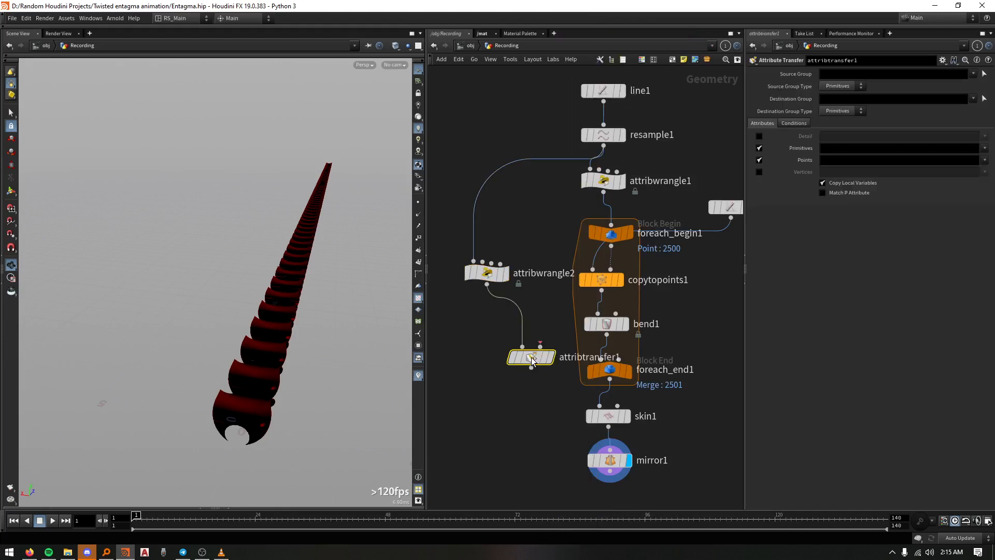
Feed mirror1 into attribtransfer1's first input and attribwrangle2 into its second, and display the transfer result
click(538, 440)
middle_drag(538, 440, 537, 367)
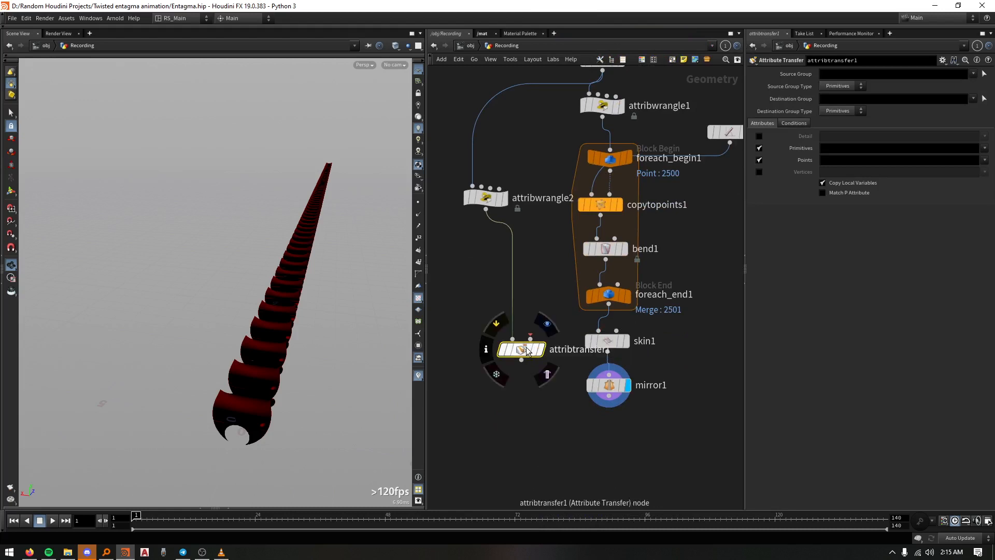
drag(522, 350, 529, 398)
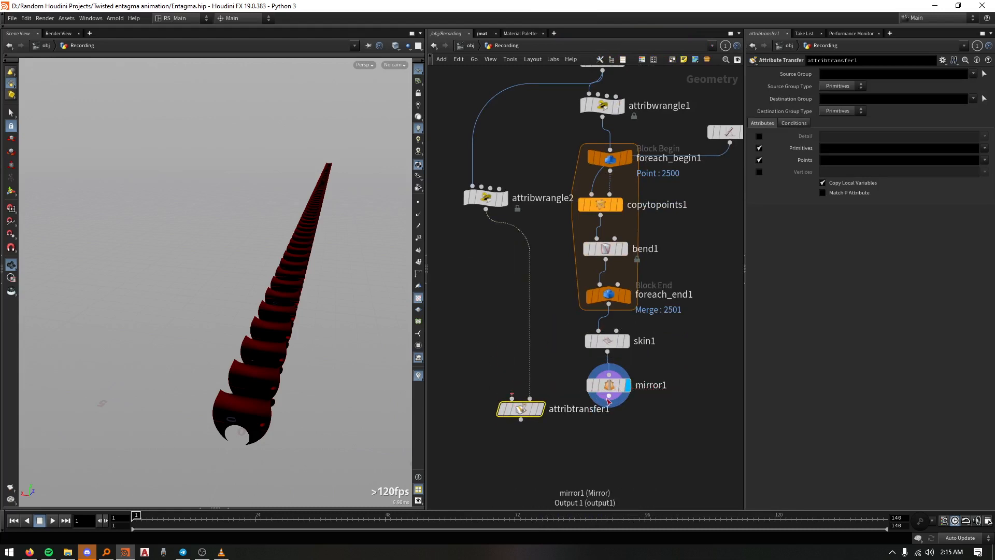
drag(609, 397, 564, 440)
click(560, 439)
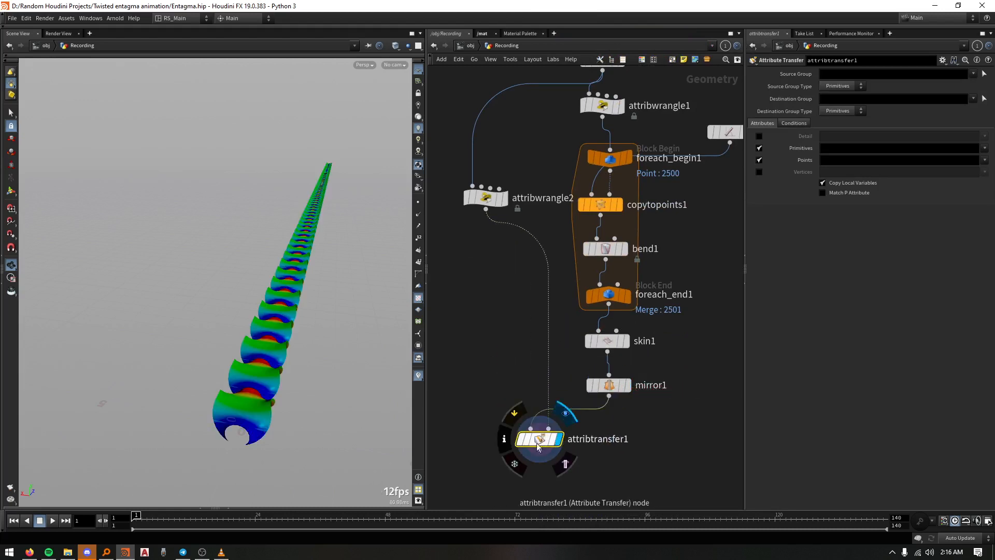
drag(296, 380, 288, 325)
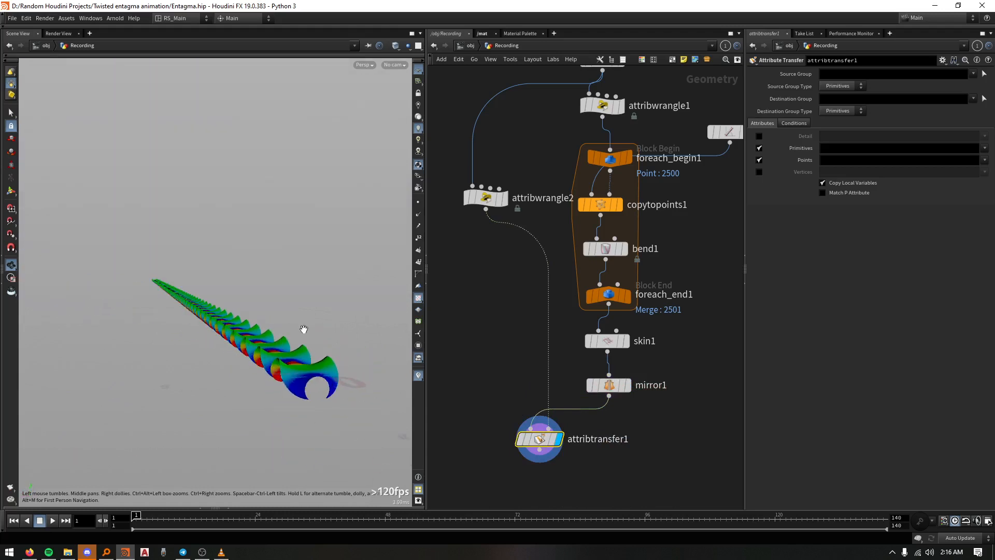
Set attribwrangle2's Multi parameter to 5
middle_drag(485, 279, 523, 328)
click(545, 247)
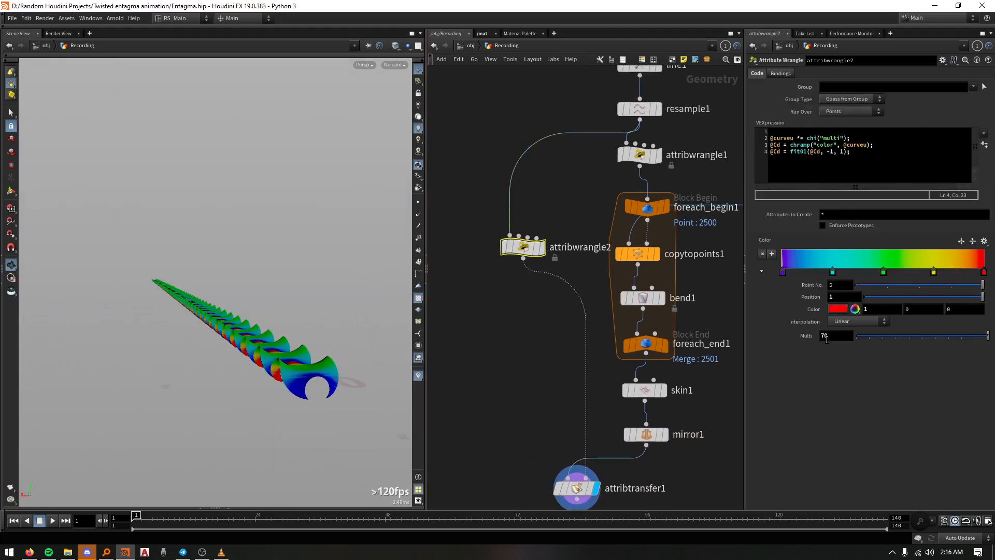
text(50)
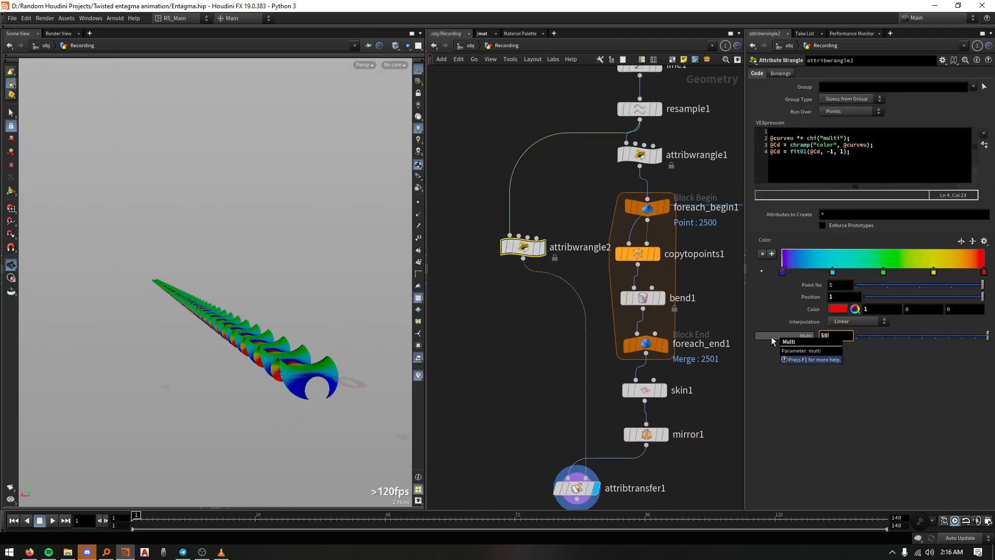
key(BackSpace)
key(Return)
drag(269, 363, 202, 316)
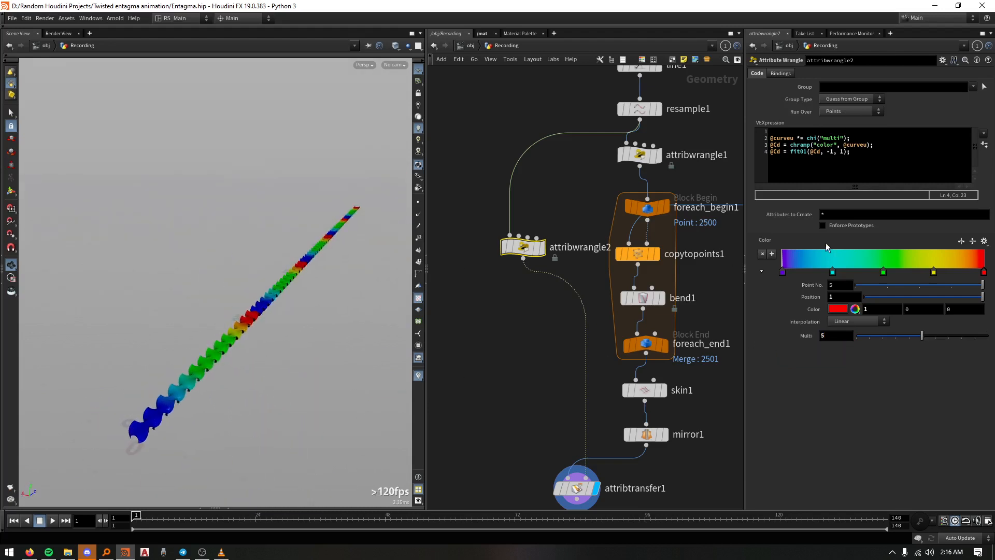
Load the Inferno preset on attribwrangle2's color ramp and inspect the recoloured ribbon up close
click(984, 241)
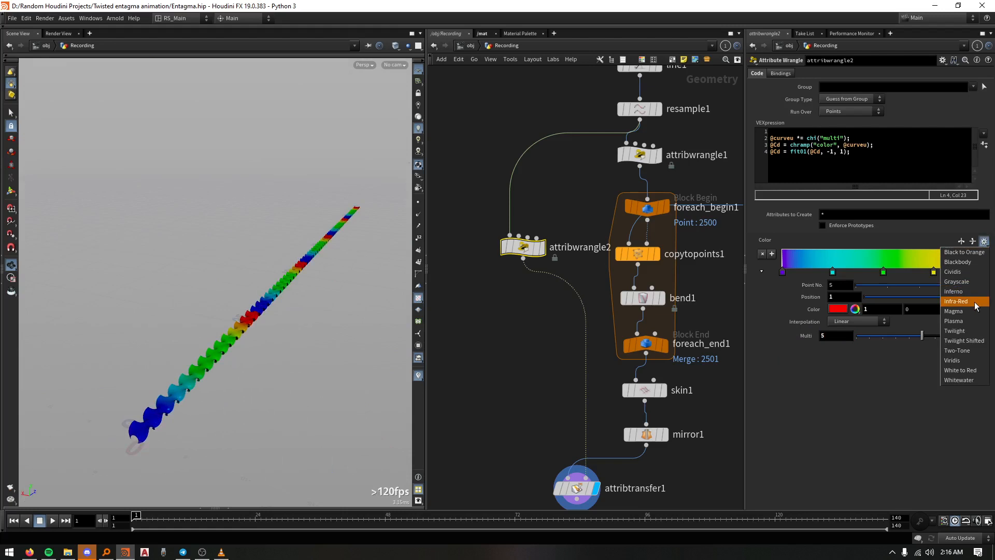
click(974, 302)
click(984, 242)
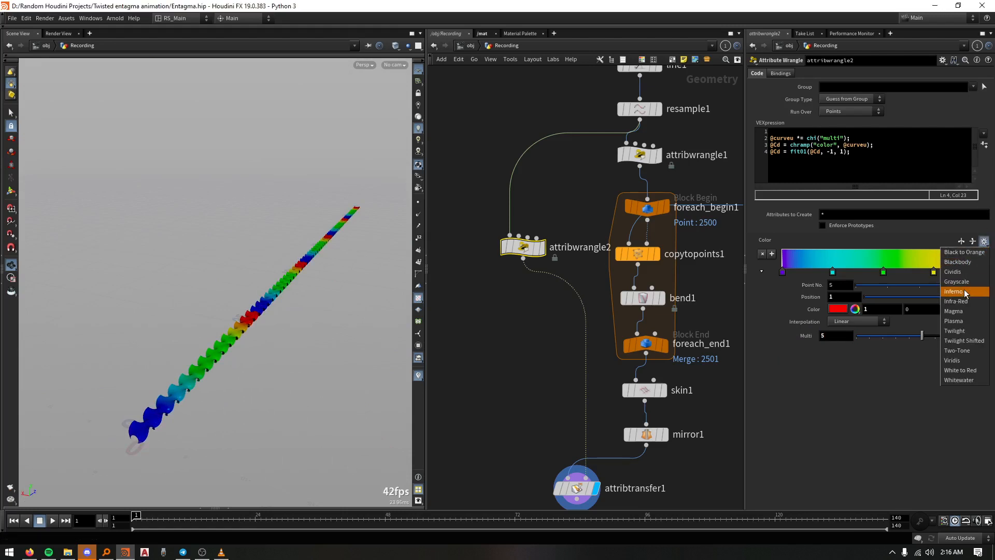
click(965, 293)
drag(243, 309, 251, 346)
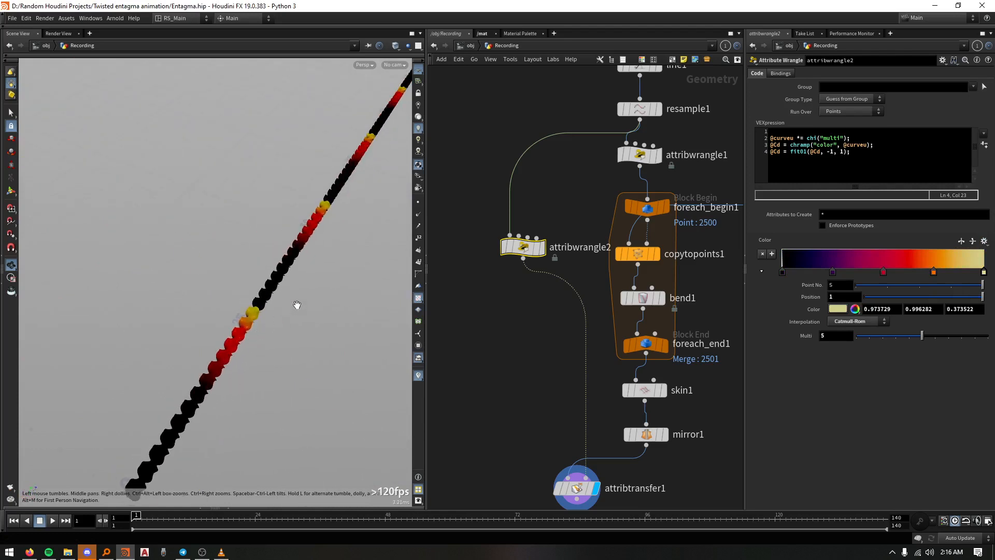
right_drag(258, 300, 365, 160)
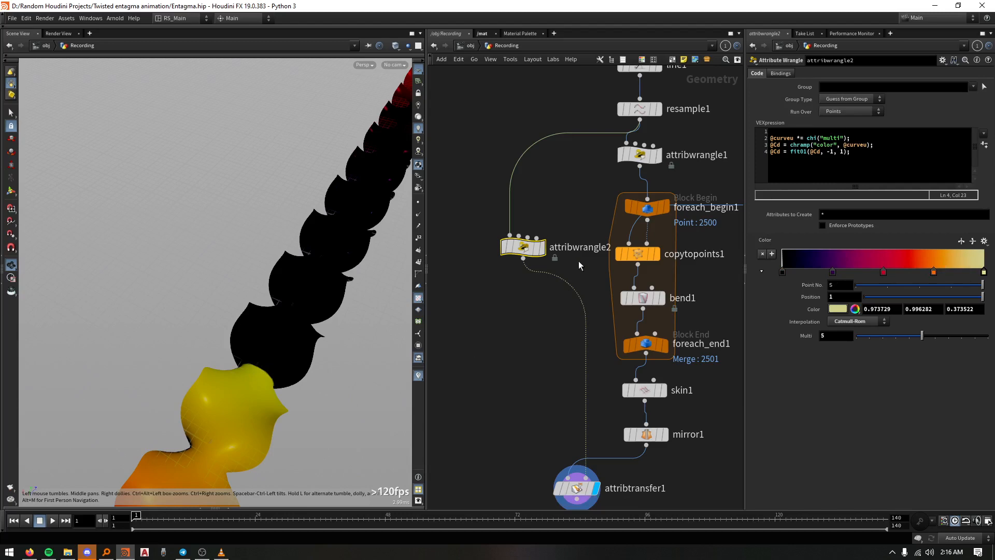
Open the With_rotation geometry network and select its attribwrangle2 to show the wrangle's code and colour ramp
key(u)
click(501, 324)
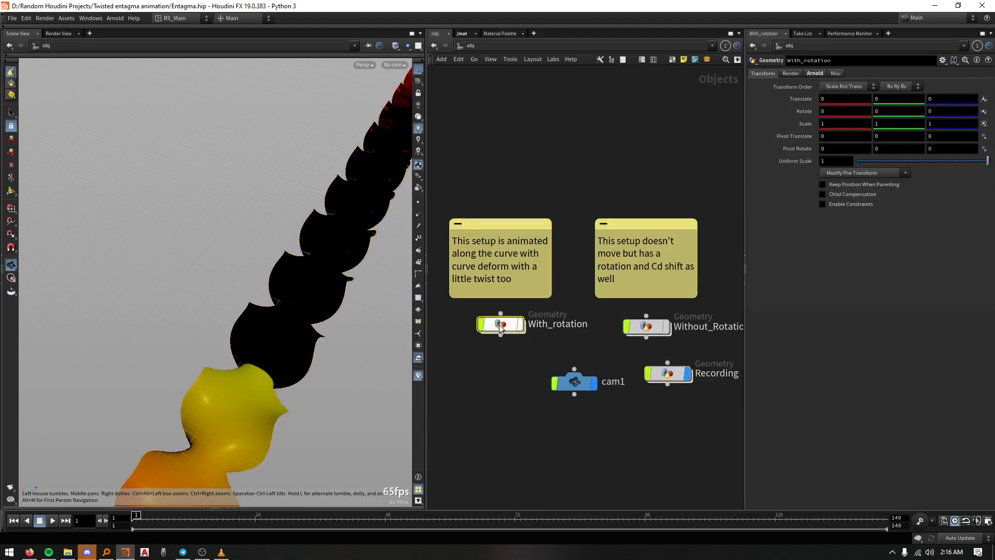
key(i)
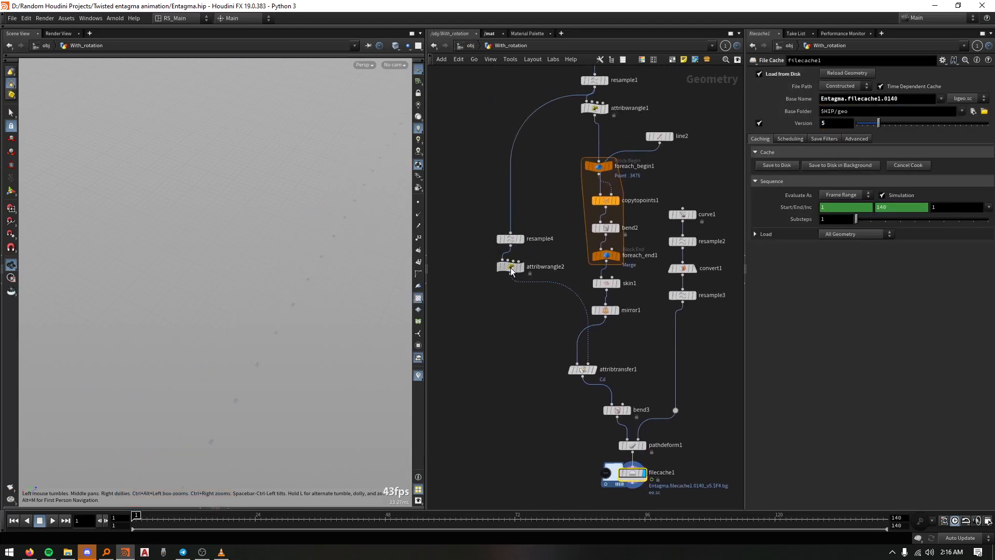
click(508, 268)
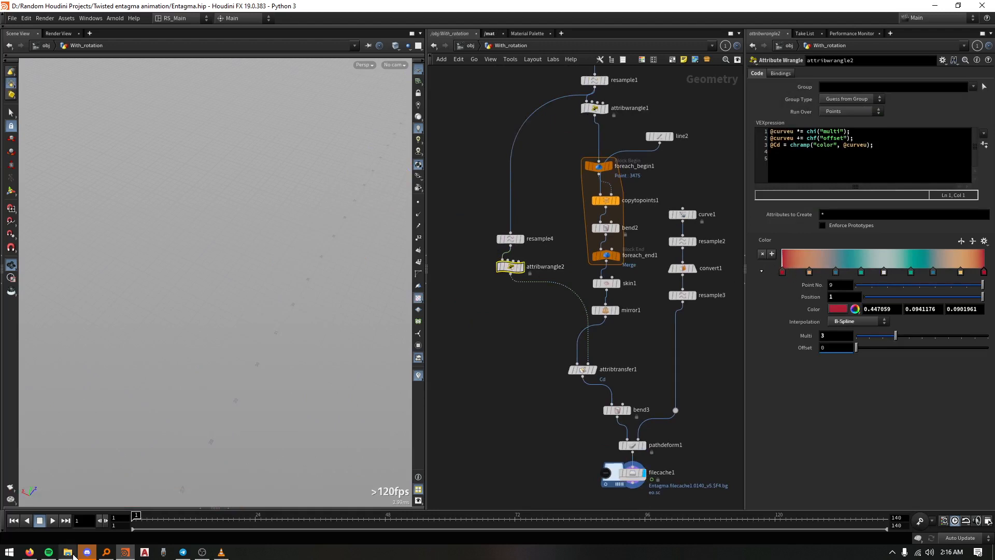
Switch to the Coolors page in the browser, generate several new palettes, copy the E9D758 colour and return to Houdini
click(30, 552)
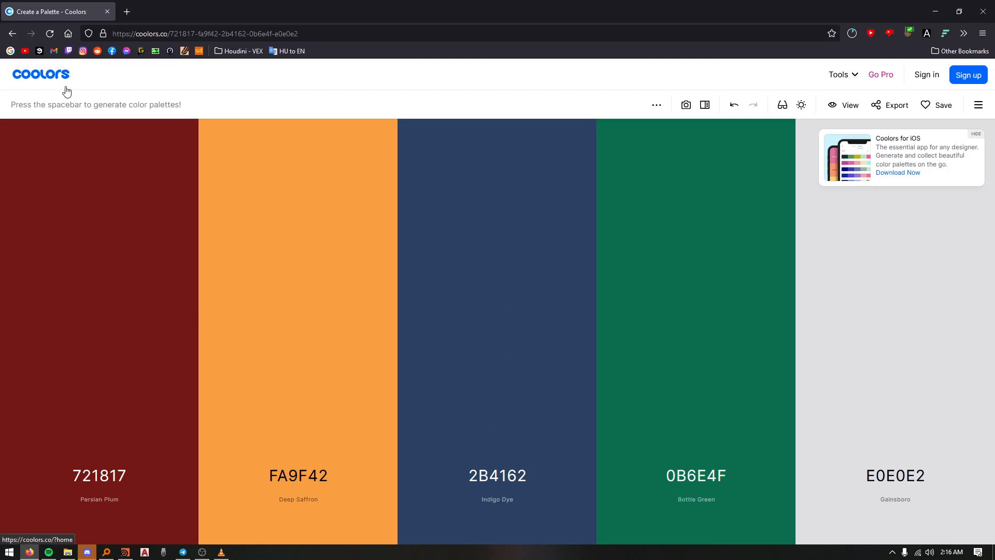
mouse_move(153, 146)
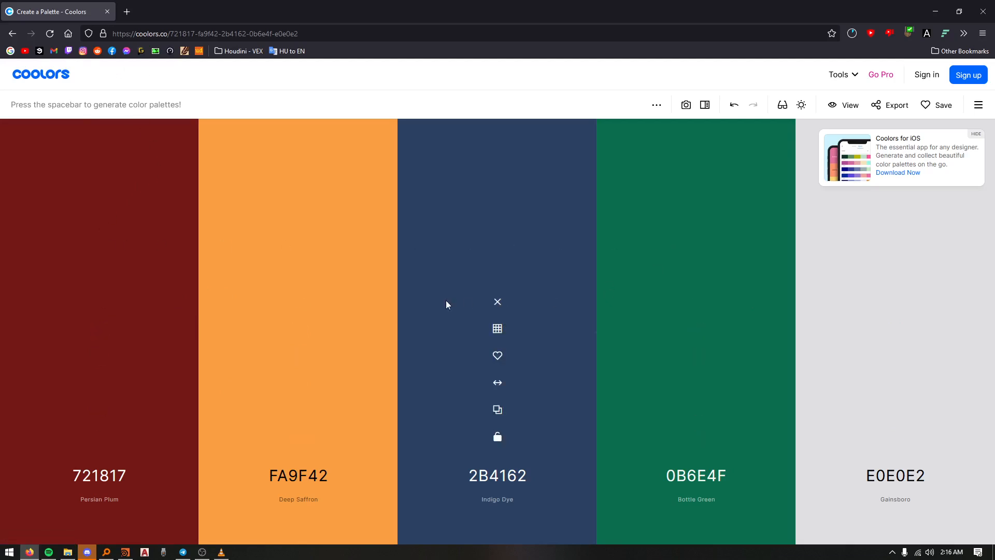
key(space)
key(space)
key(space)
key(space)
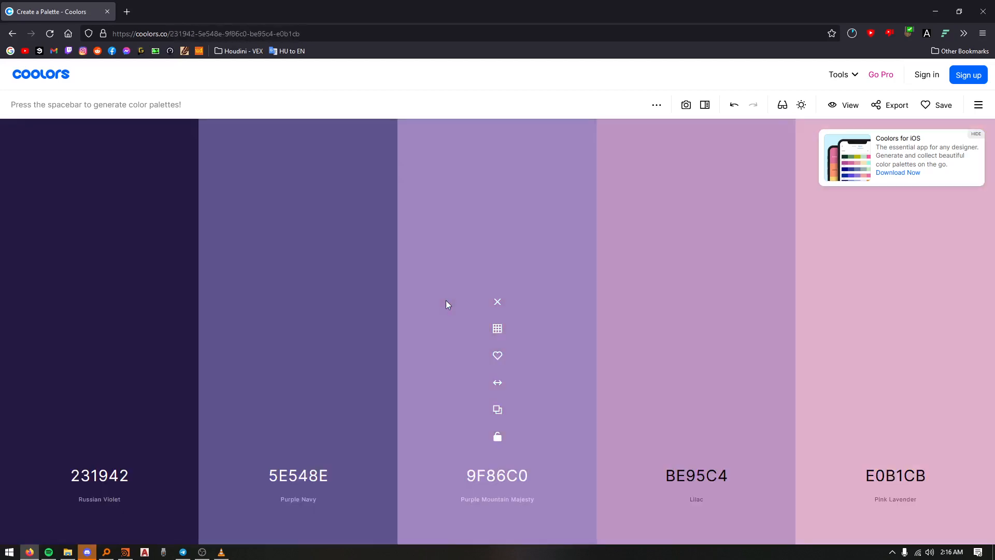
key(space)
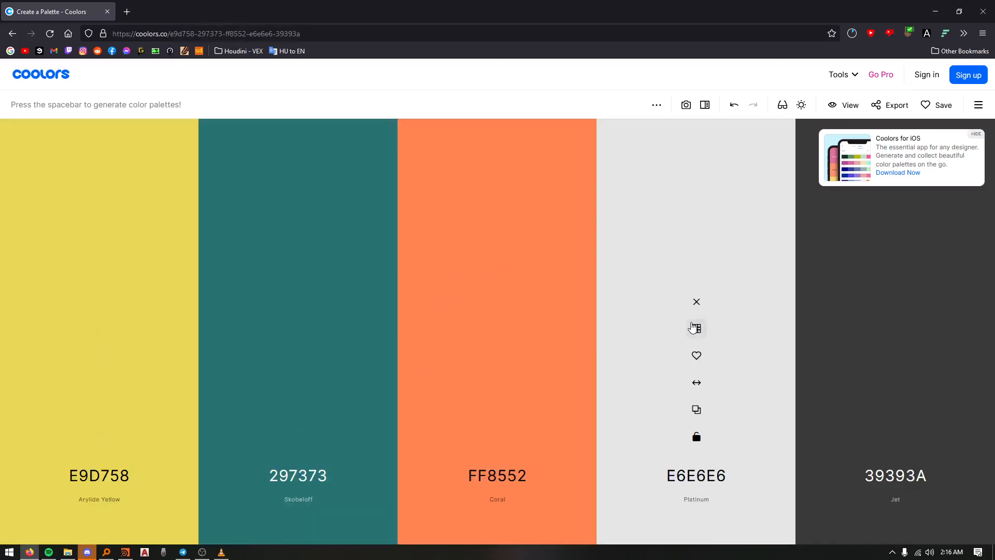
click(101, 413)
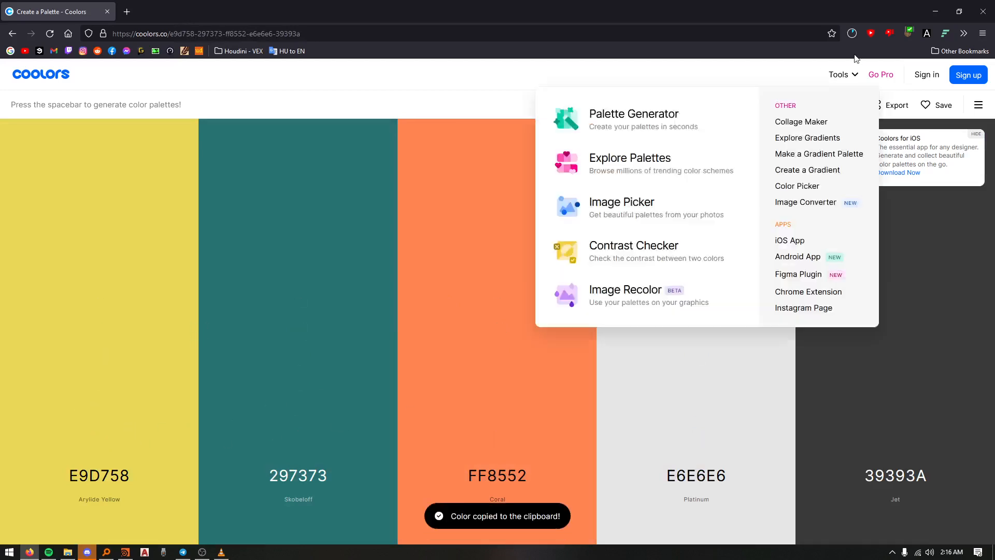
click(935, 12)
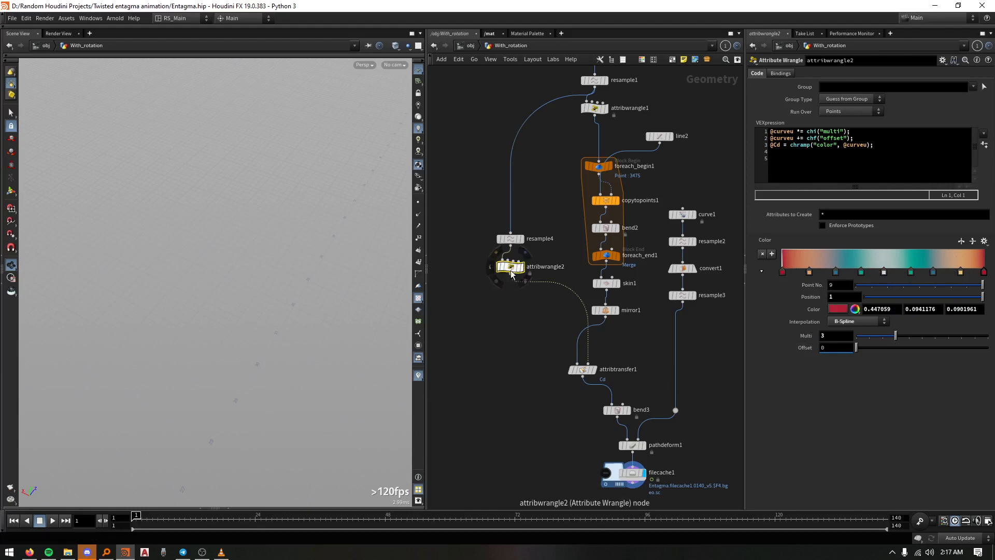
Replace attribwrangle2 in the Recording network with the copied With_rotation wrangle, wired between resample1 and attribtransfer1, and inspect the recoloured ribbon
click(470, 46)
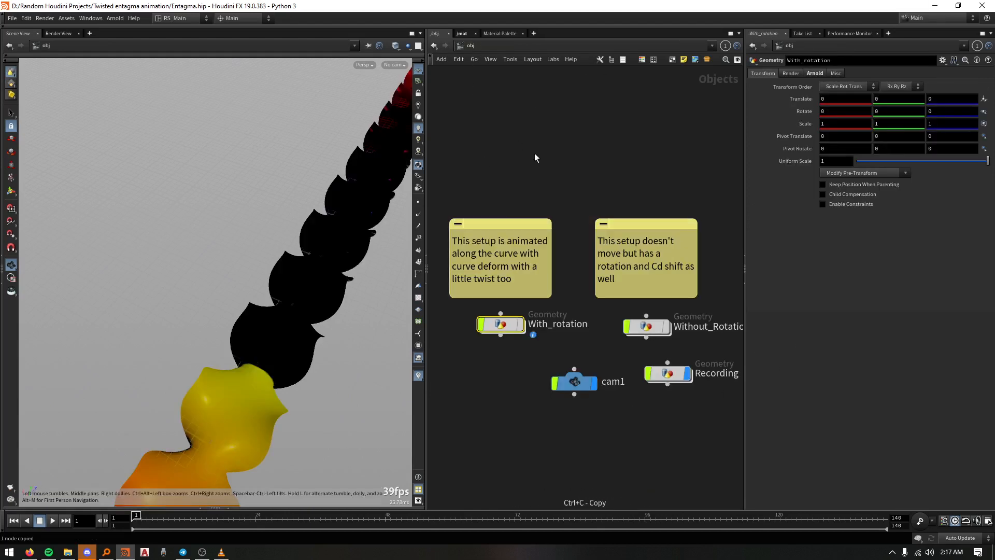
double_click(661, 378)
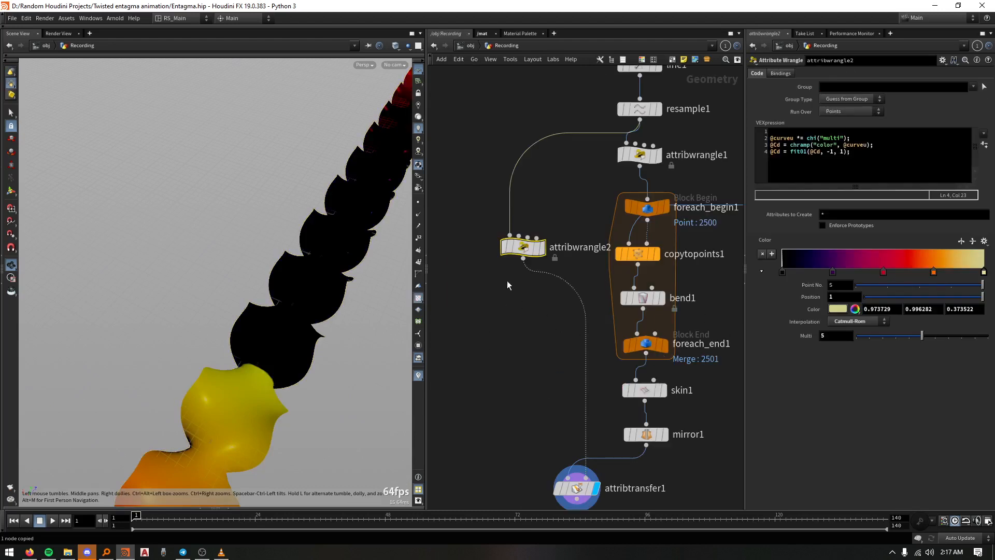
key(ctrl+v)
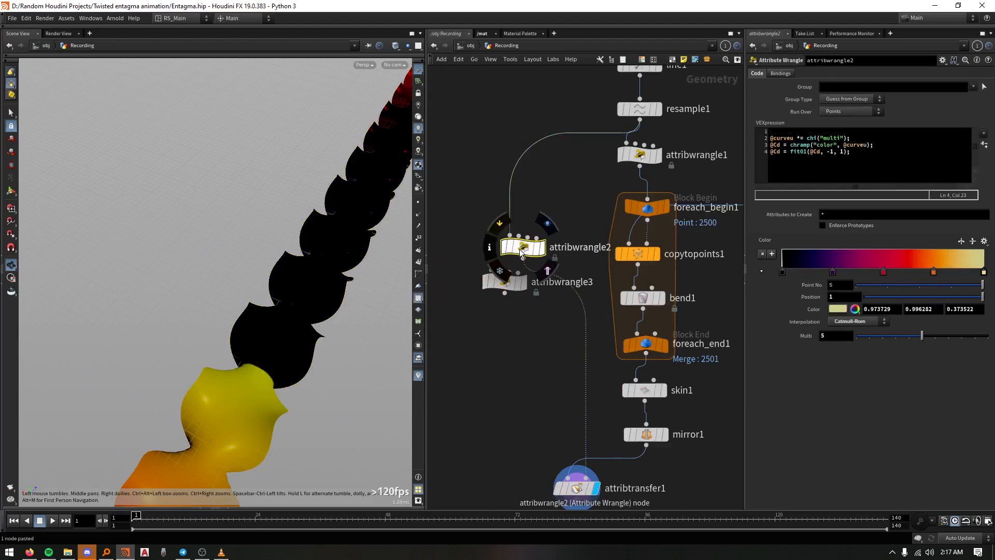
key(Delete)
mouse_move(505, 284)
mouse_down()
mouse_move(533, 241)
mouse_move(582, 228)
mouse_move(518, 269)
mouse_up()
mouse_move(331, 246)
mouse_down()
mouse_move(251, 444)
mouse_move(320, 263)
mouse_up()
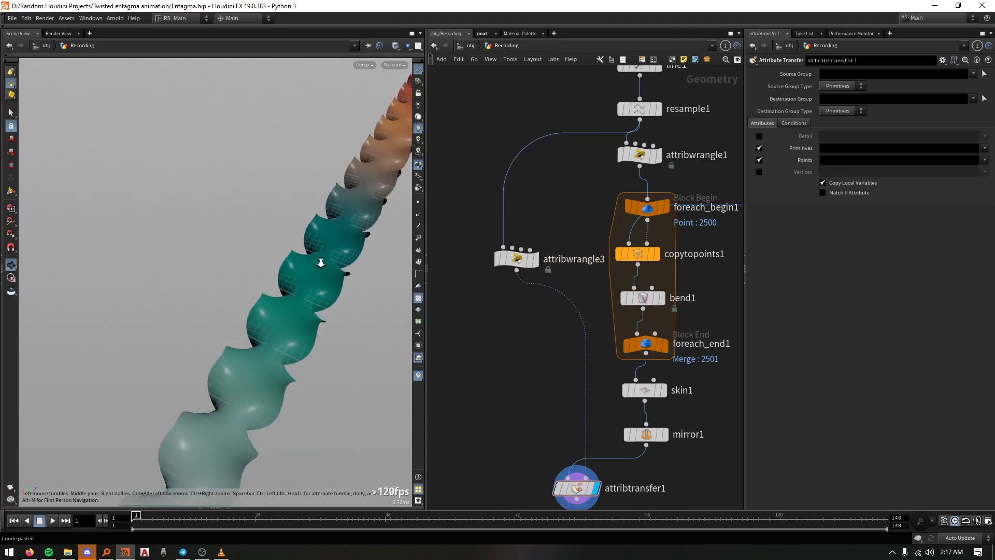
mouse_move(320, 262)
right_down()
mouse_move(260, 415)
mouse_move(269, 353)
right_up()
middle_drag(302, 271, 225, 322)
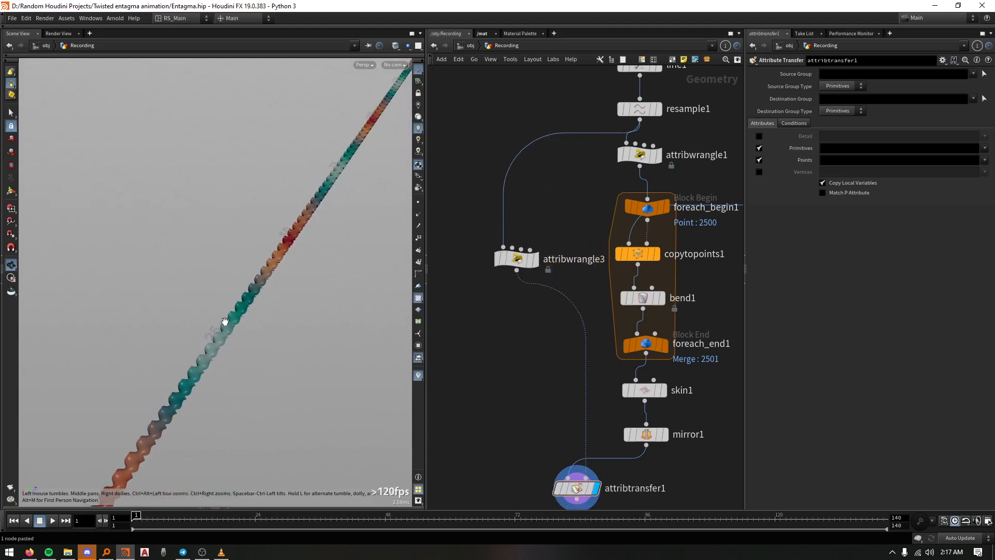
right_drag(284, 231, 264, 312)
drag(264, 311, 260, 269)
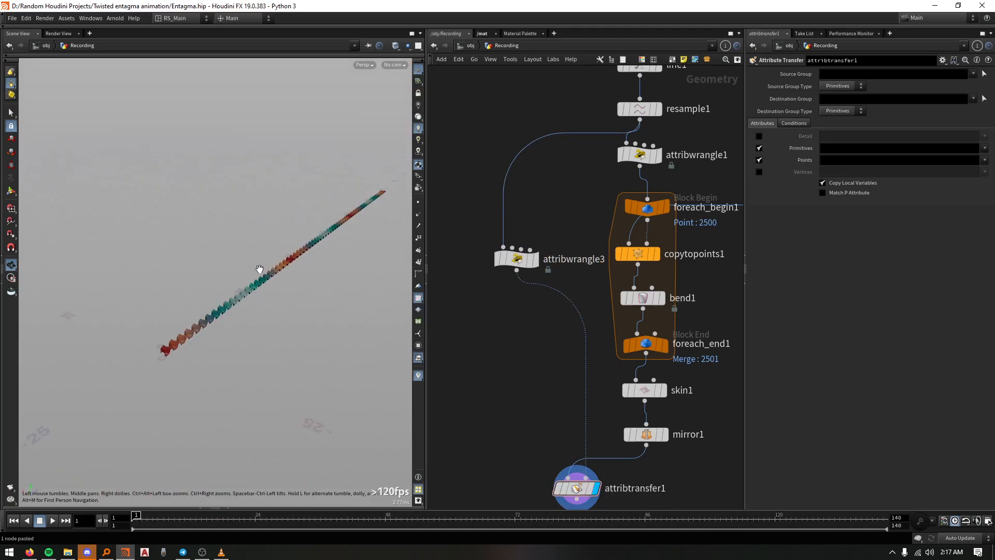
right_drag(260, 269, 295, 216)
Add a Curve node below line2 in the Recording network, display it and activate its drawing tool in the viewport
middle_drag(528, 391, 522, 278)
right_drag(522, 289, 524, 314)
drag(559, 358, 569, 362)
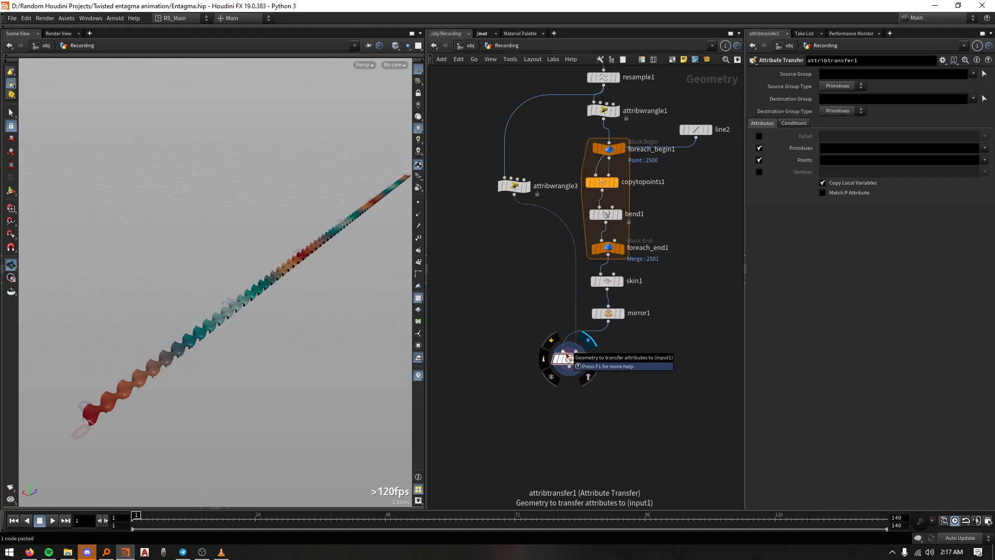
key(Tab)
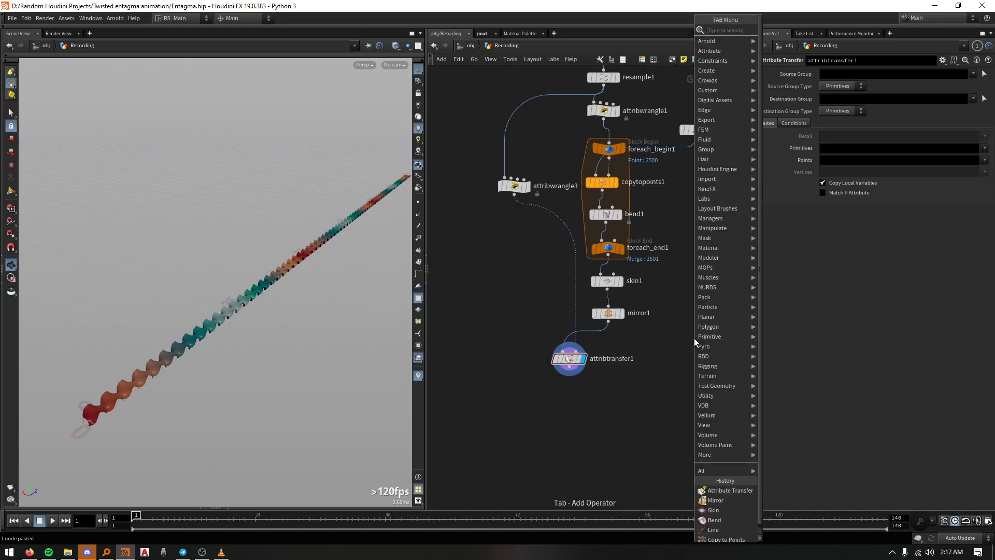
text(curve)
key(Return)
key(Return)
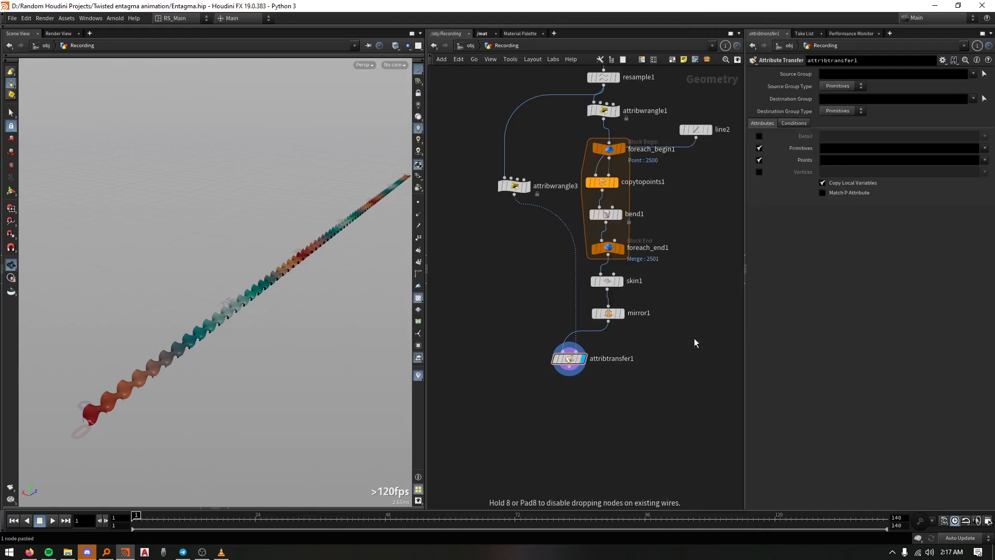
drag(339, 257, 381, 257)
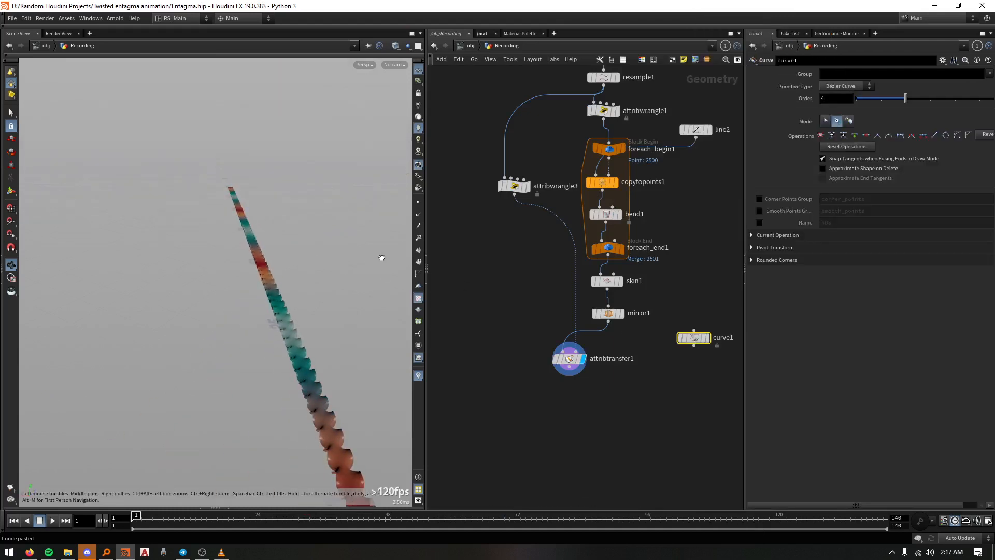
scroll(320, 276, down, 2)
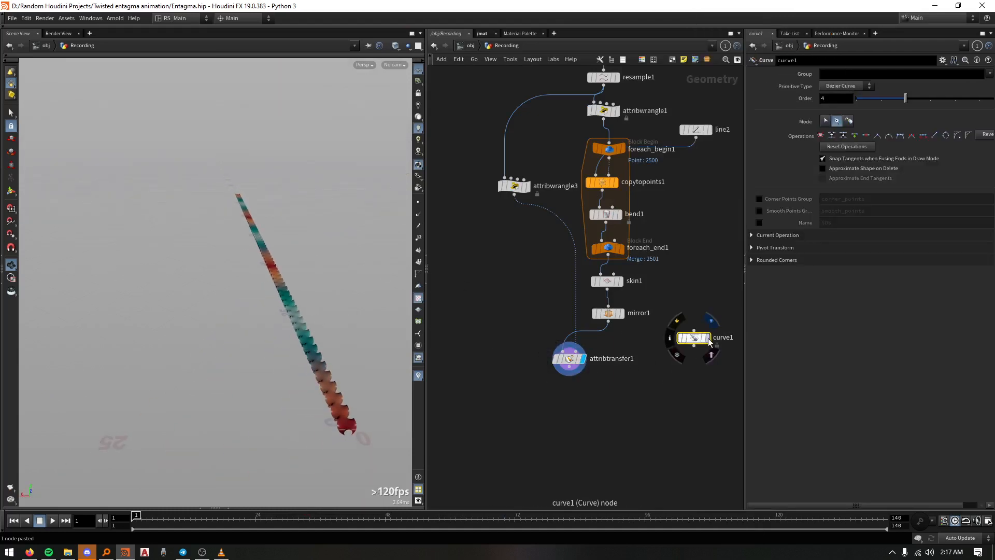
key(Return)
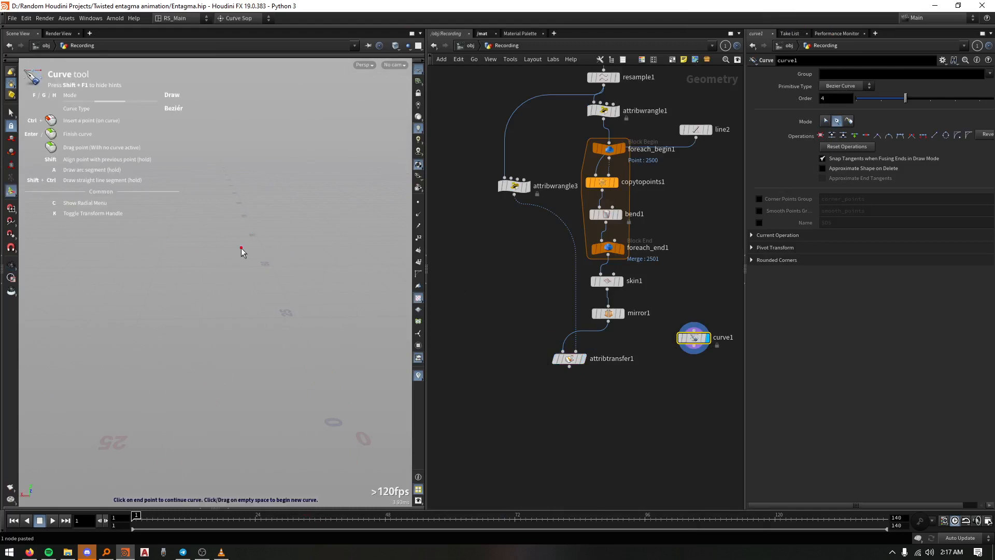
Draw an eight-point Bezier curve spiralling outward, with smooth tangents on the second and third points and straight corners after, and finish it
alt+drag(241, 249, 290, 309)
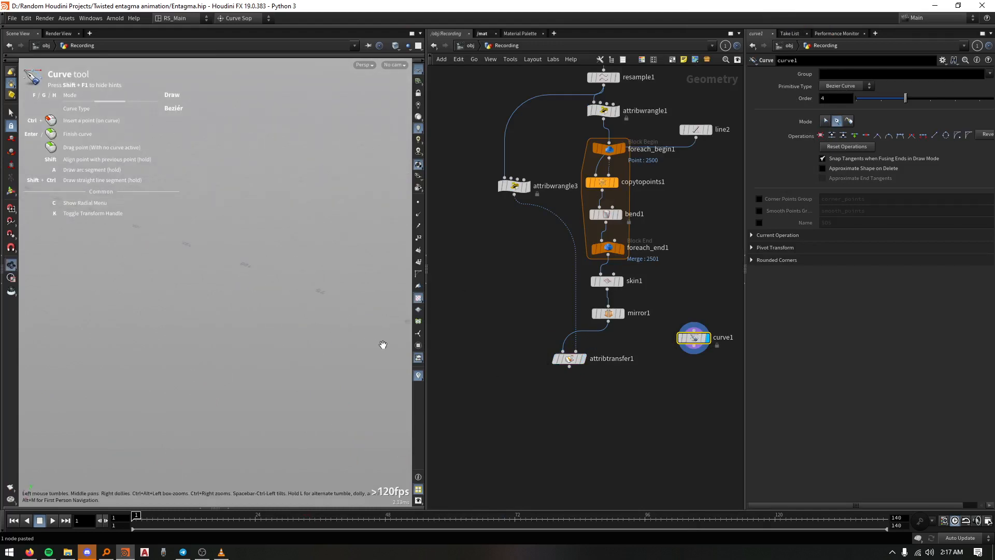
alt+drag(383, 344, 237, 247)
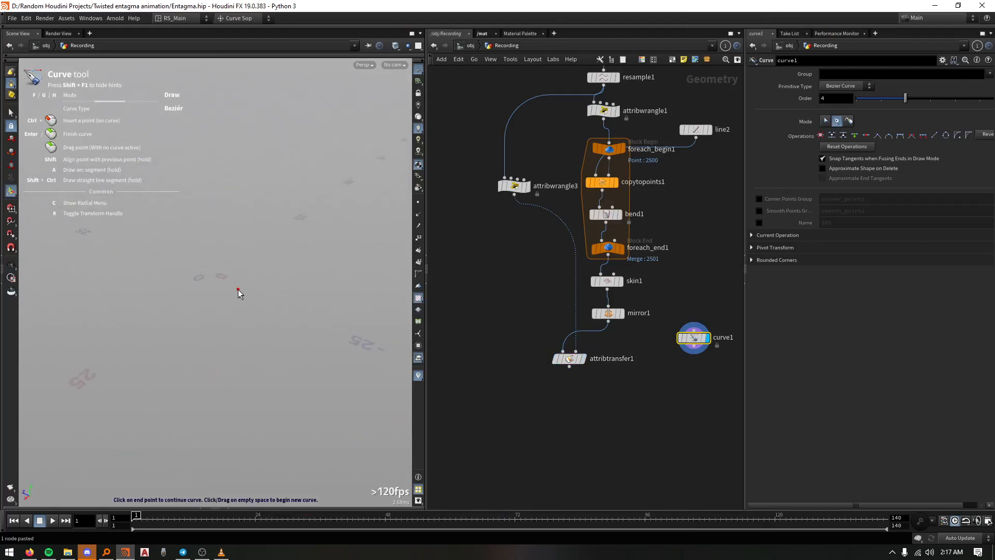
click(223, 301)
drag(249, 201, 315, 222)
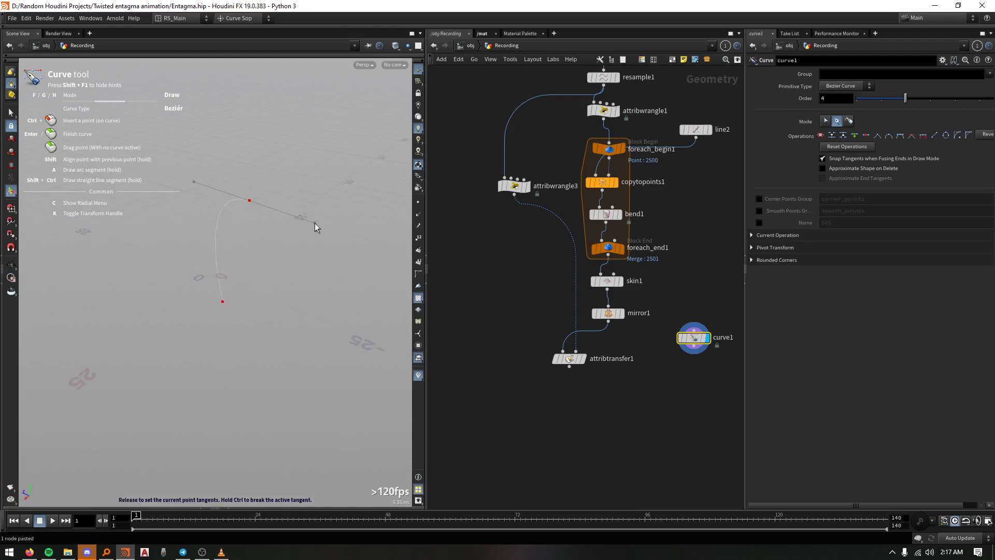
drag(321, 306, 305, 329)
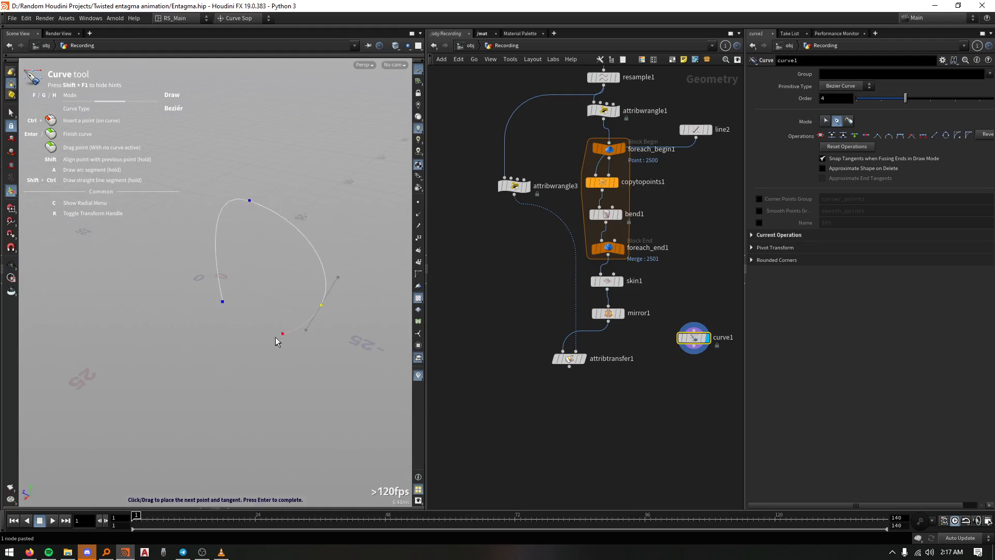
click(218, 330)
key(ctrl+z)
click(193, 219)
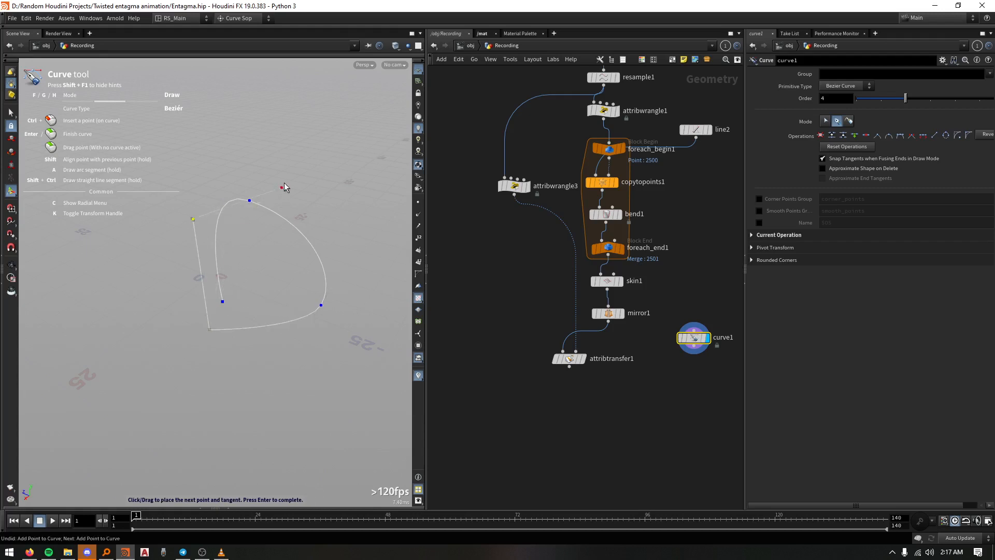
click(326, 182)
drag(170, 418, 236, 391)
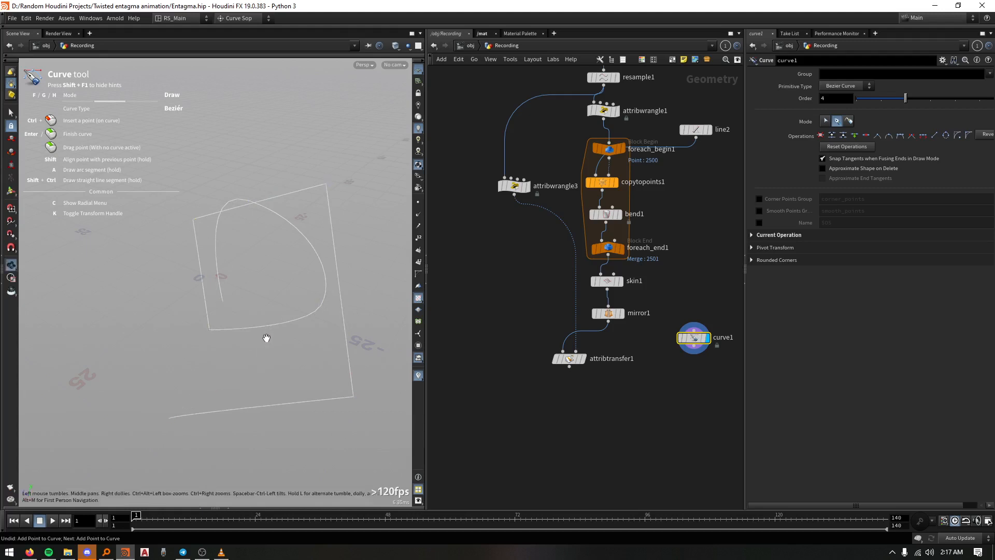
mouse_move(266, 340)
alt+mouse_down()
mouse_move(329, 312)
mouse_move(116, 291)
mouse_move(178, 296)
mouse_move(204, 281)
mouse_move(155, 249)
mouse_move(176, 232)
alt+mouse_up()
key(Return)
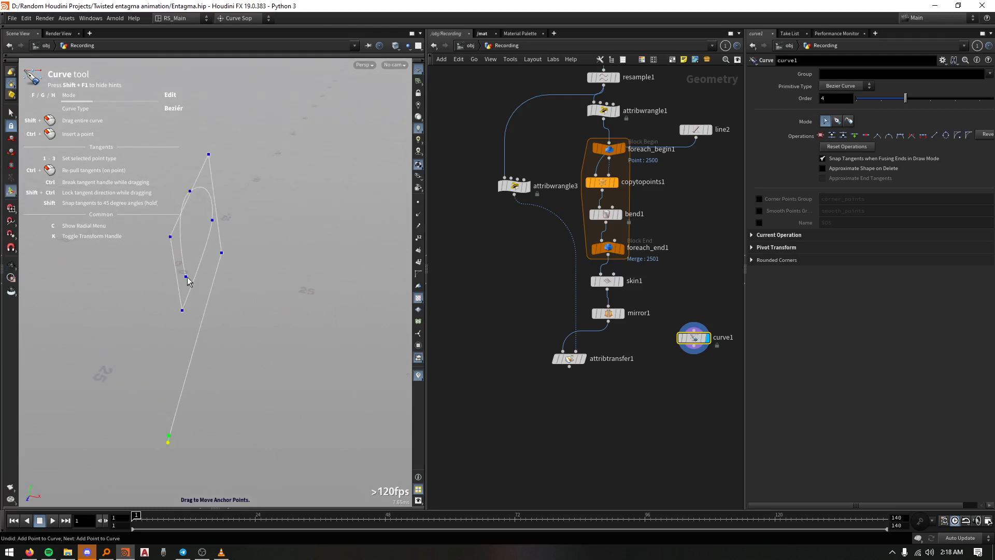
Spread the curve's anchor points apart in depth so that the path bends through three dimensions
drag(185, 277, 120, 267)
drag(179, 203, 155, 179)
drag(213, 220, 255, 209)
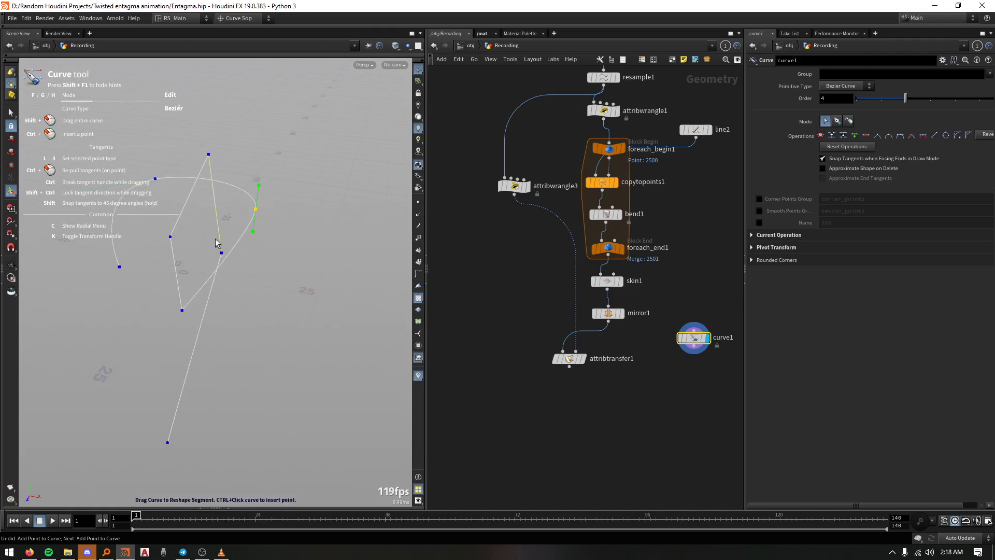
drag(221, 253, 322, 249)
drag(209, 154, 275, 146)
drag(171, 238, 201, 249)
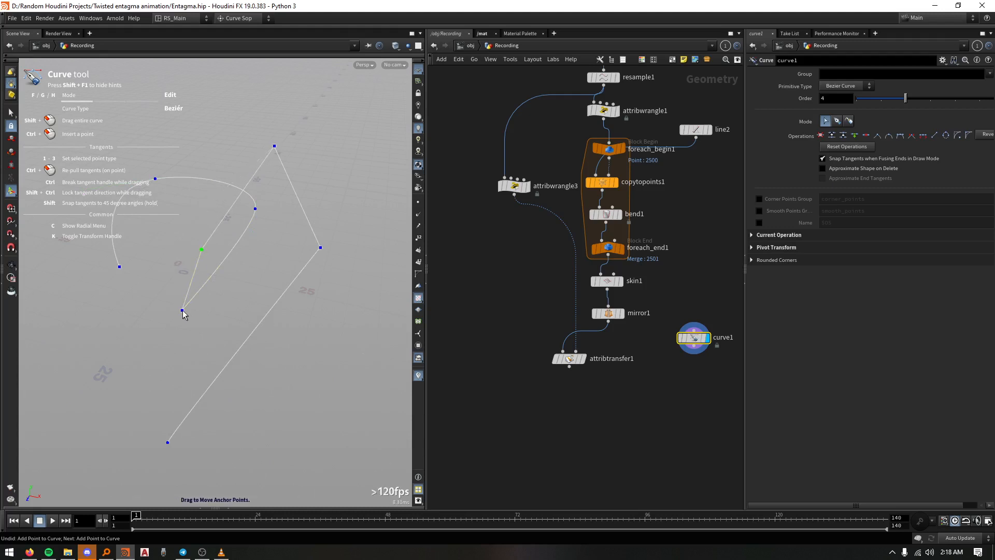
drag(182, 311, 228, 296)
drag(254, 212, 254, 272)
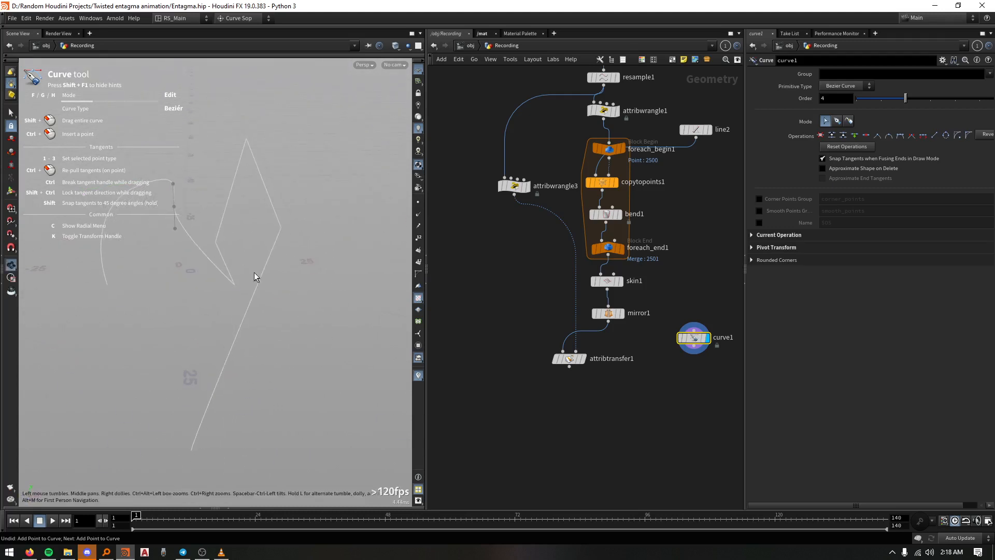
Append a Resample node to curve1, display it and set its segment length to 16.1
key(Tab)
text(resample)
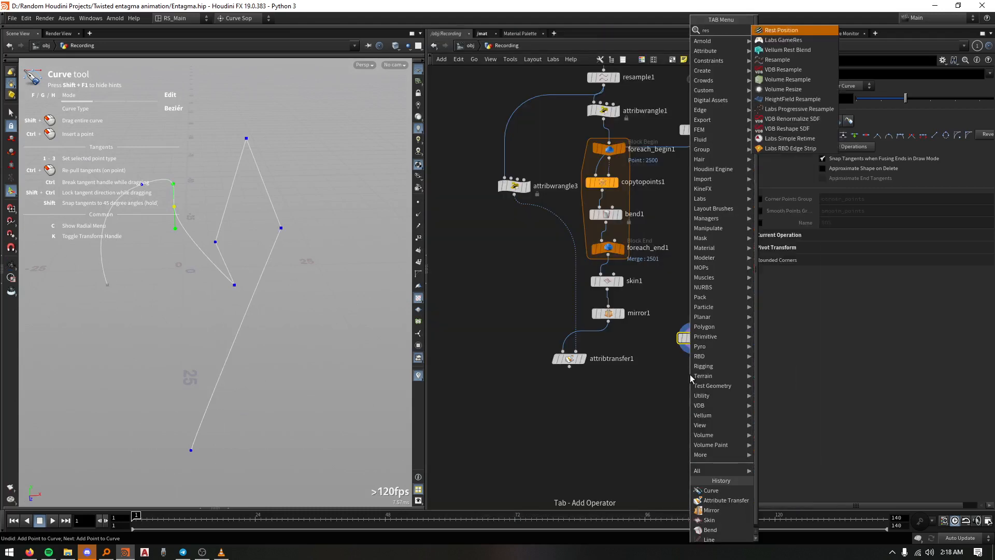
key(Return)
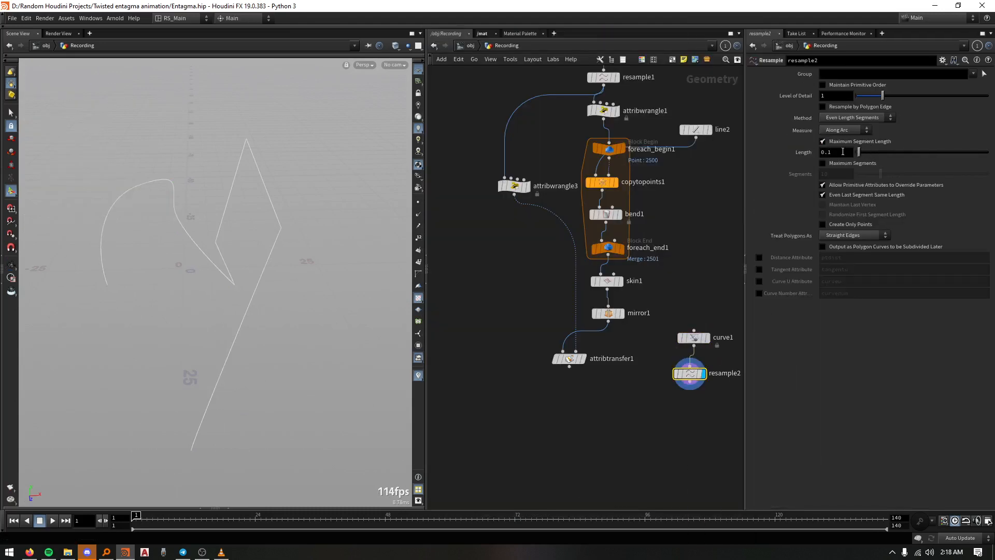
middle_drag(835, 152, 913, 141)
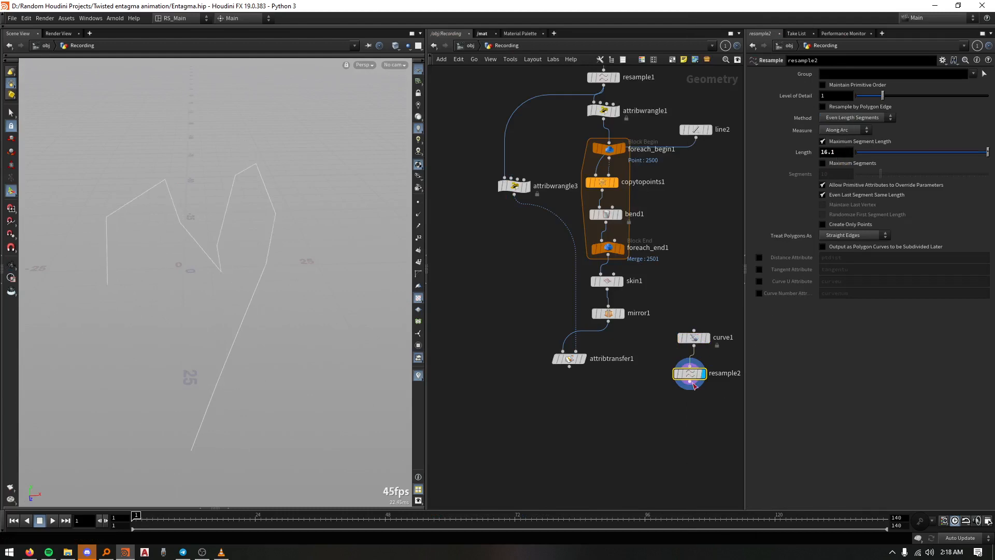
Append a Convert node to resample2 and set it to convert the path to a NURBS Curve
key(Tab)
text(cone)
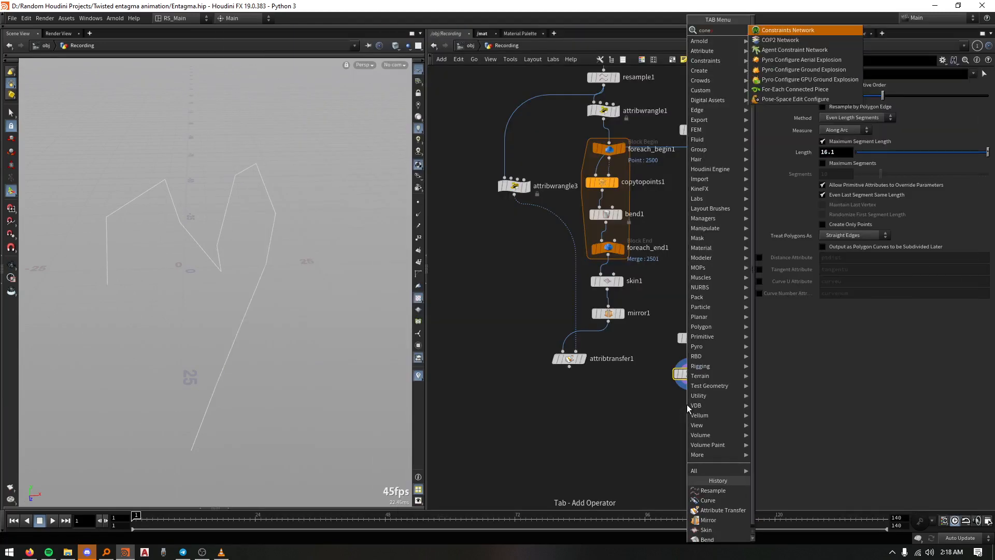
key(BackSpace)
key(BackSpace)
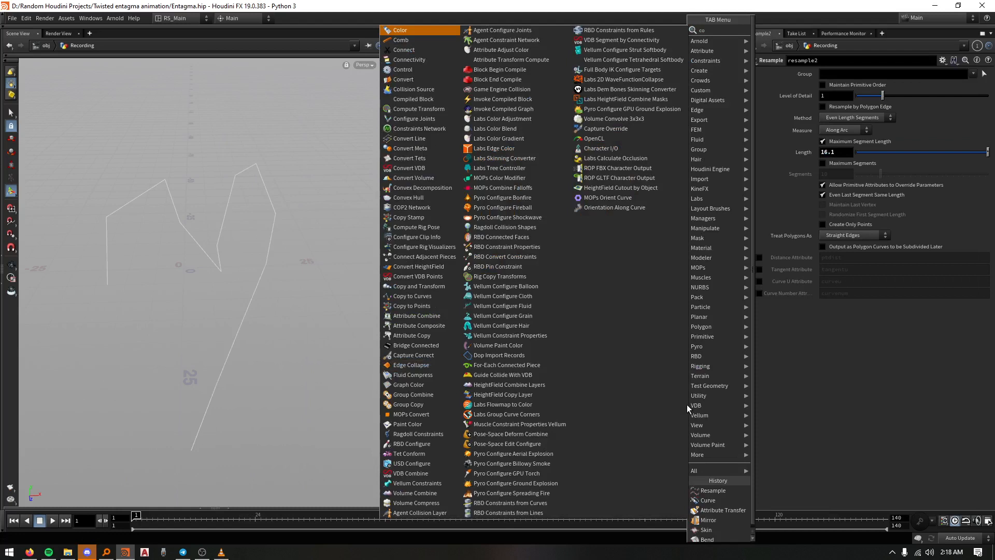
text(nver)
key(Return)
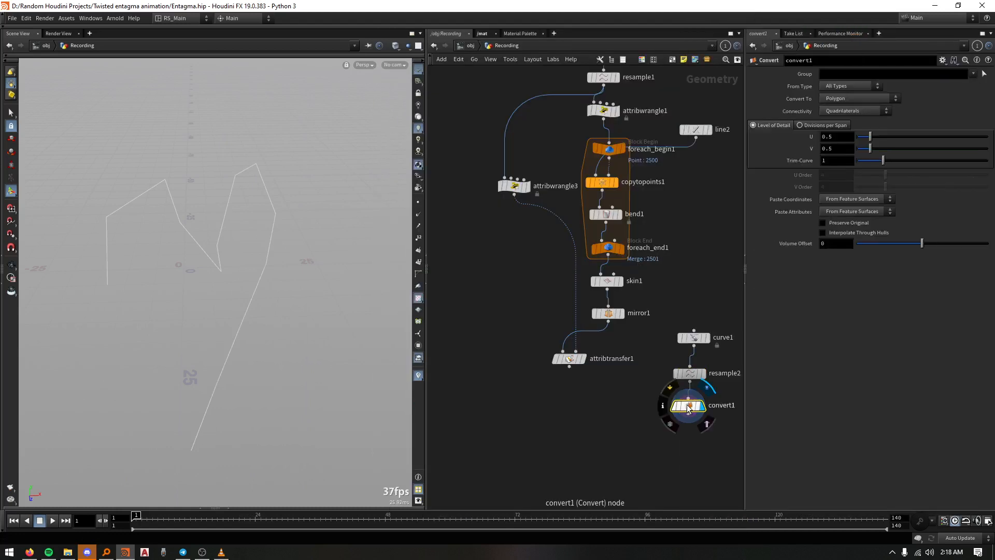
click(844, 99)
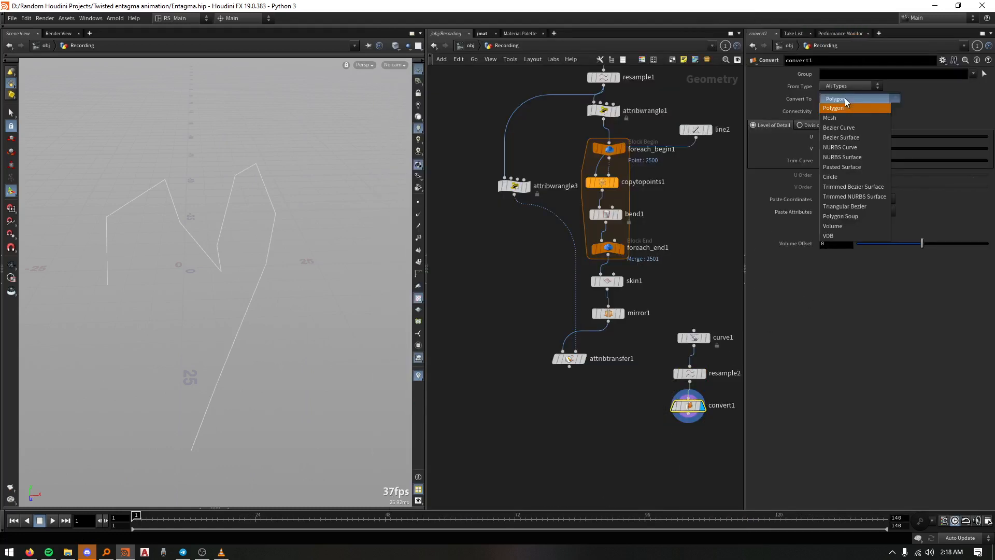
click(854, 145)
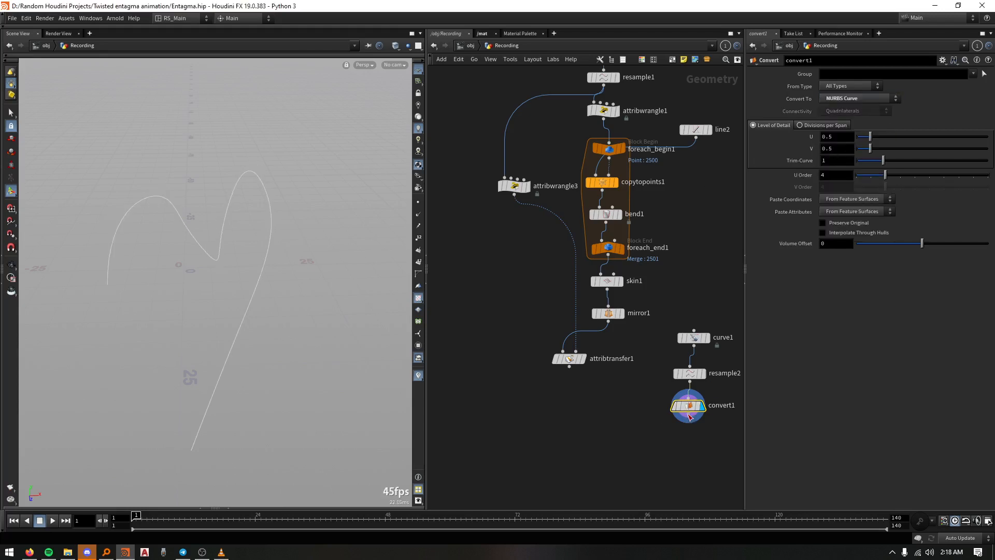
Append a Resample node to convert1 and shift the whole curve chain up beside the ribbon network
key(Tab)
text(res)
key(Return)
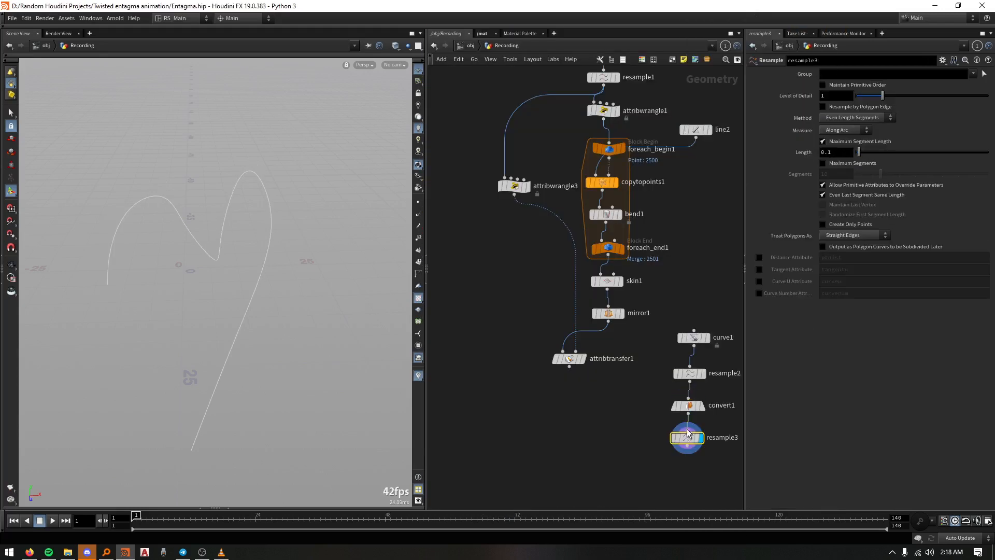
drag(223, 231, 34, 249)
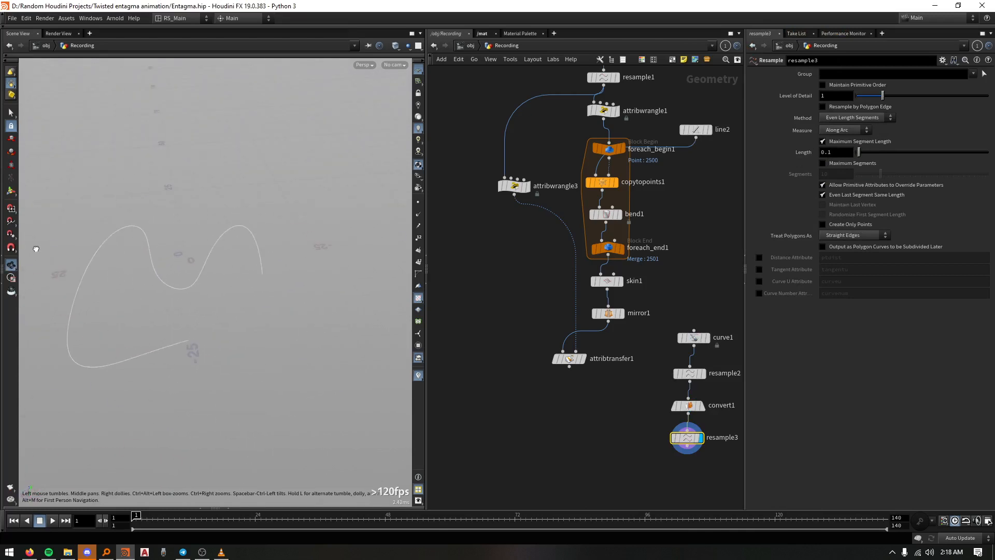
middle_drag(598, 441, 587, 398)
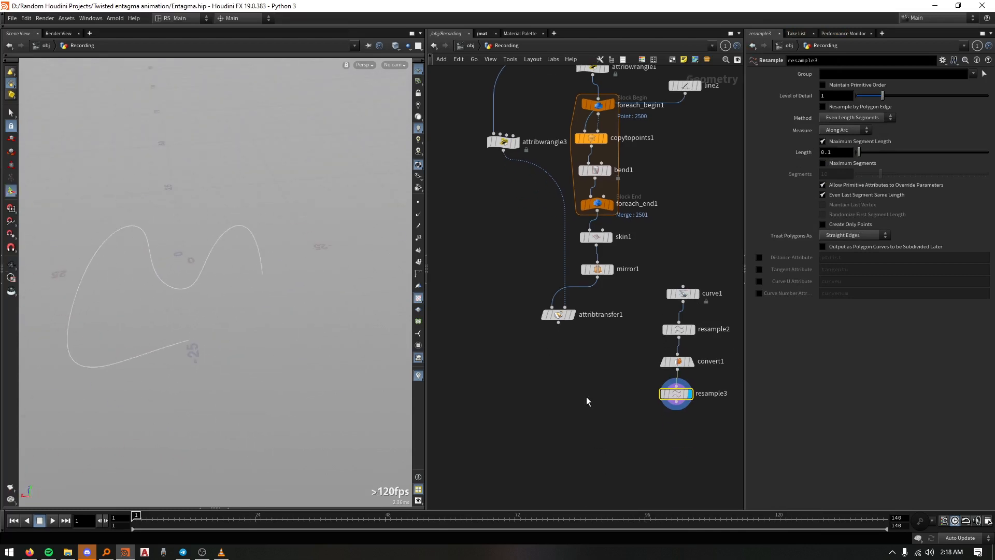
click(418, 204)
click(419, 204)
shift+drag(677, 394, 684, 297)
Add a Path Deform node with attribtransfer1 as its geometry input and resample3 as its curve input
key(Tab)
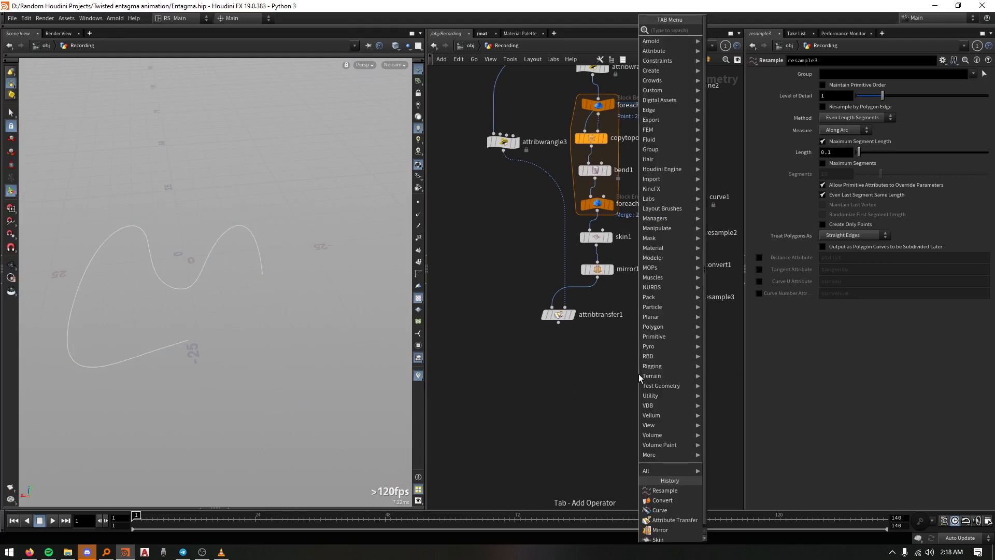
text(curved)
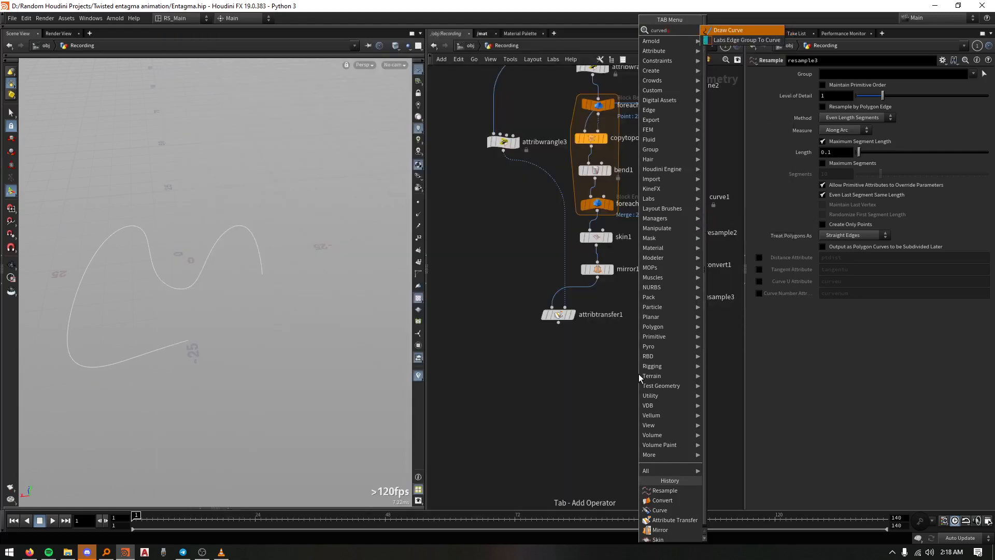
key(BackSpace)
key(BackSpace)
key(BackSpace)
key(BackSpace)
key(BackSpace)
key(BackSpace)
text(o)
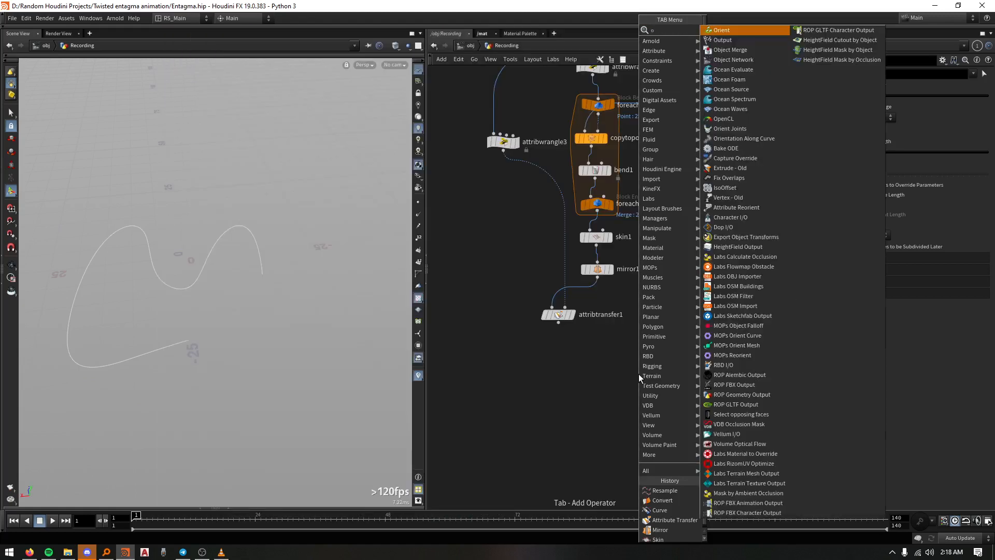
key(BackSpace)
text(path)
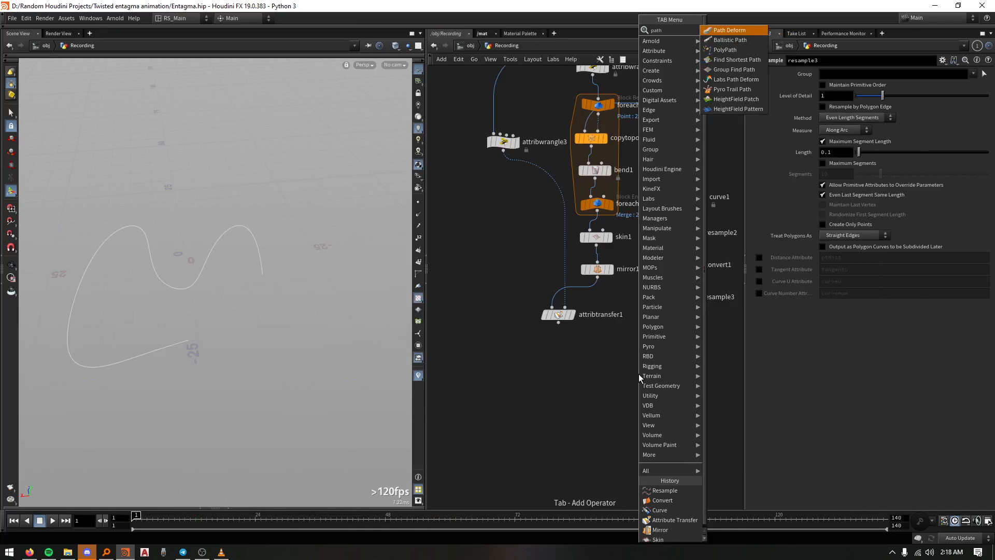
key(Return)
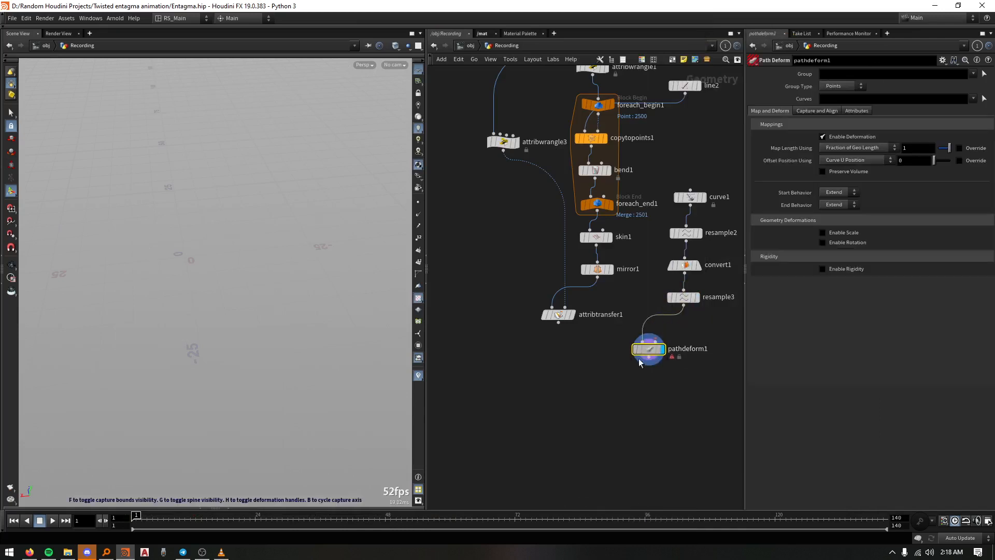
drag(641, 352, 611, 365)
drag(559, 323, 598, 358)
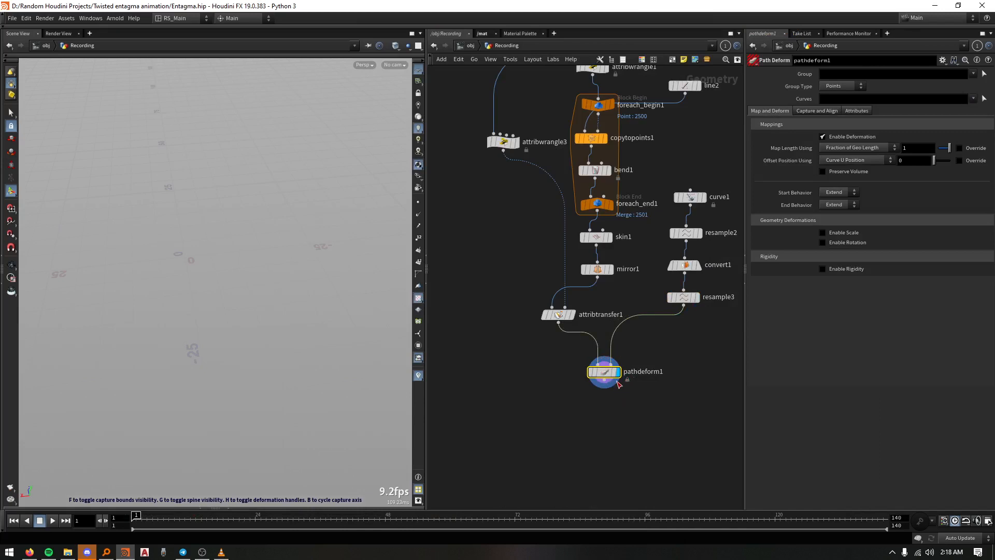
alt+drag(236, 282, 376, 250)
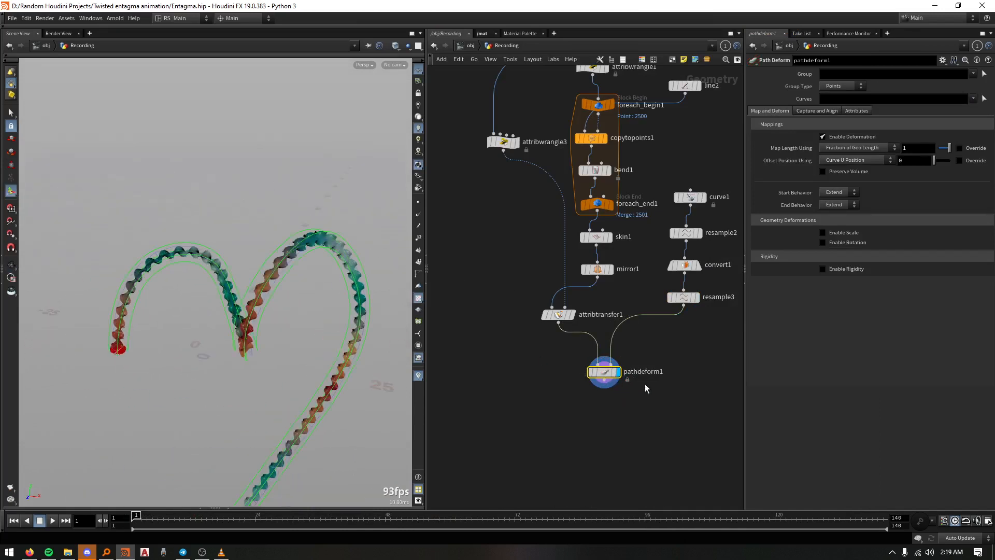
Review the path deform's capture and alignment directions and examine how the ribbon follows the curve
click(812, 111)
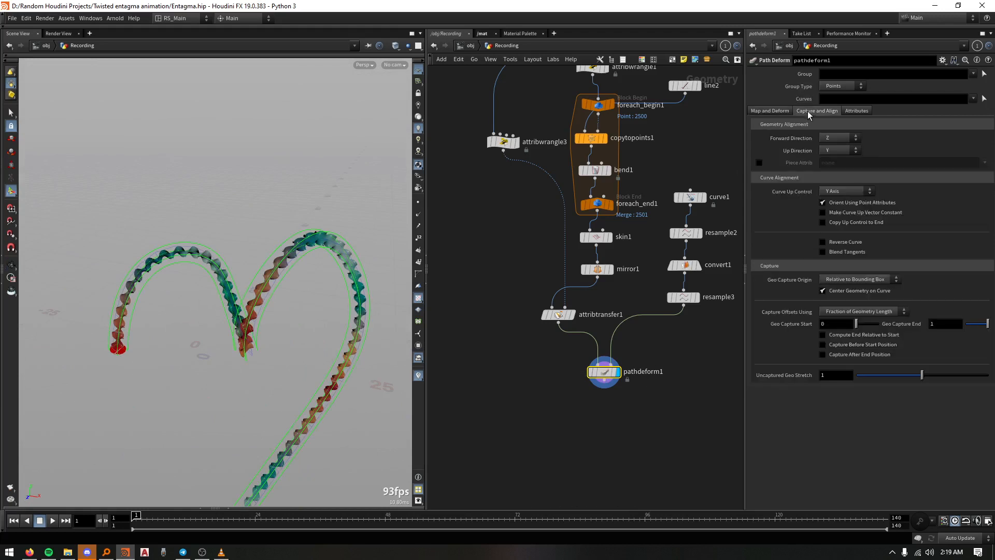
click(845, 140)
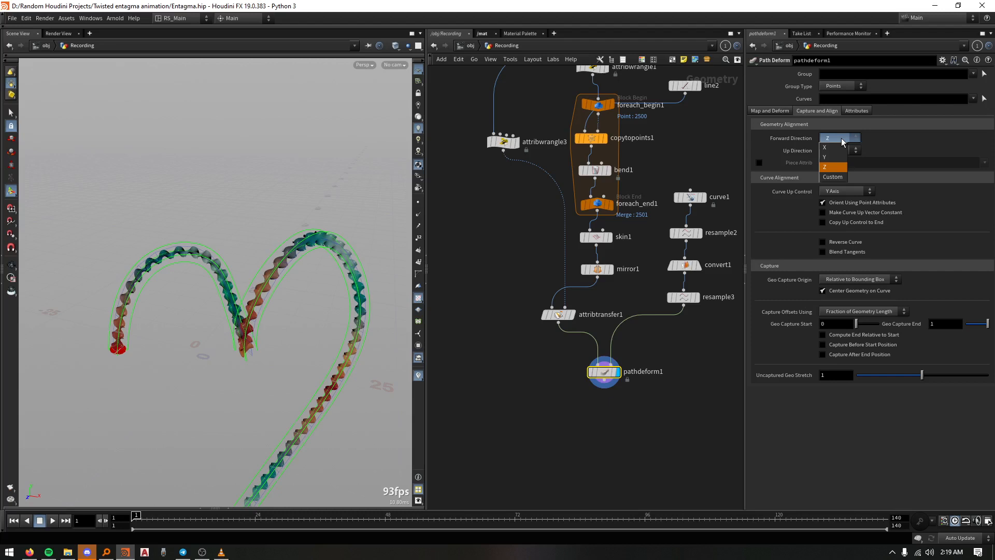
click(832, 138)
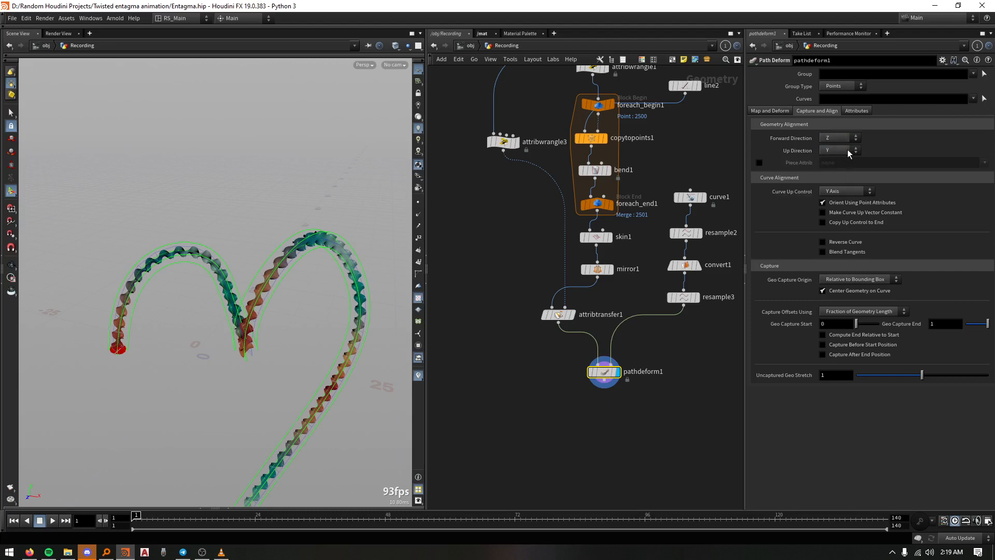
click(640, 410)
alt+drag(331, 296, 313, 361)
scroll(264, 233, up, 4)
alt+middle_drag(312, 361, 255, 271)
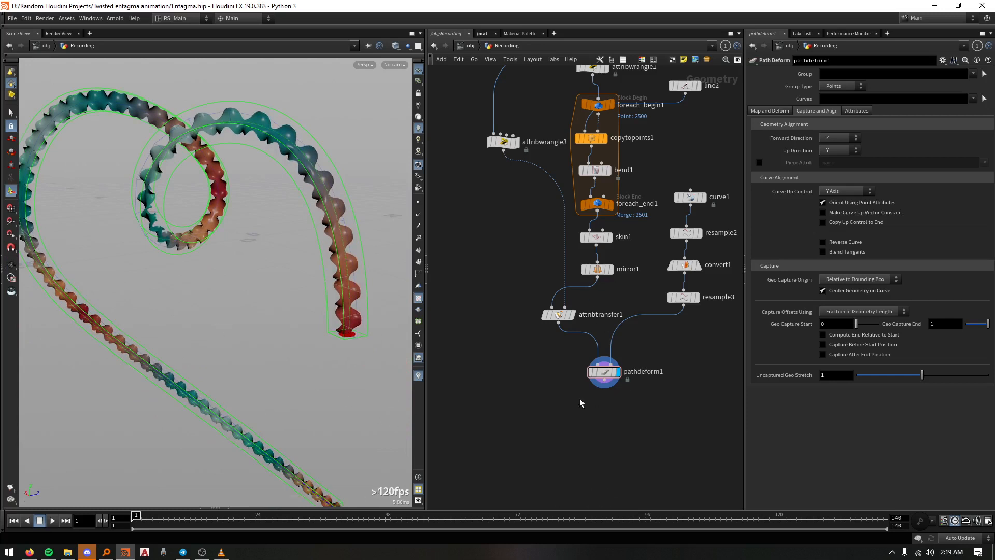
Set the path deform's Curve U Position offset to 1 and keyframe it at frame 1
click(770, 111)
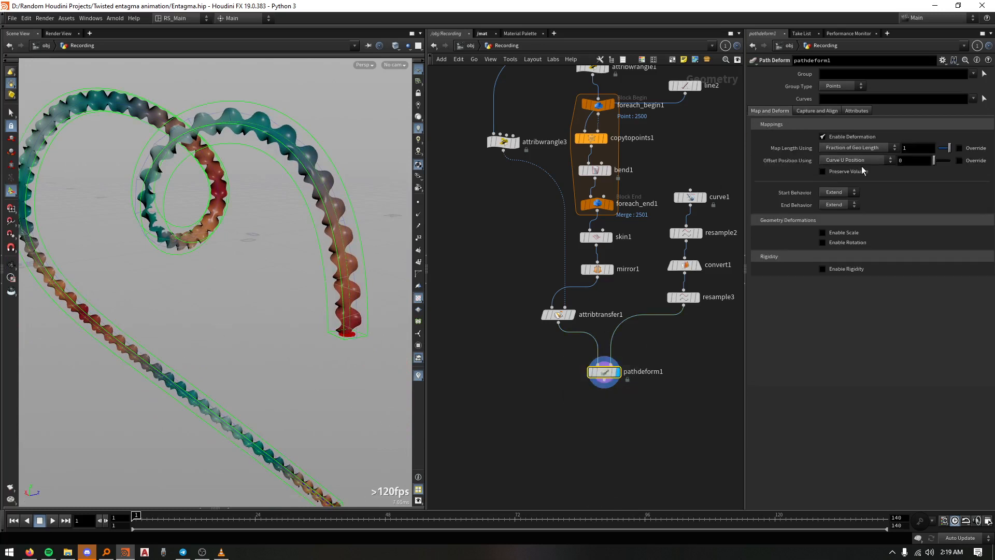
mouse_move(952, 149)
mouse_down()
mouse_move(940, 149)
mouse_move(950, 149)
mouse_up()
click(858, 161)
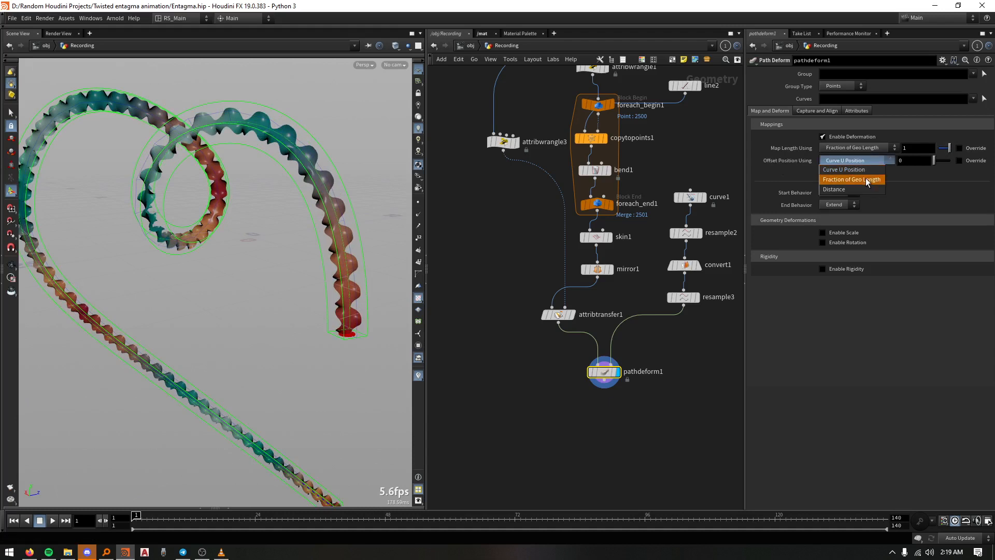
click(852, 169)
drag(935, 162, 951, 165)
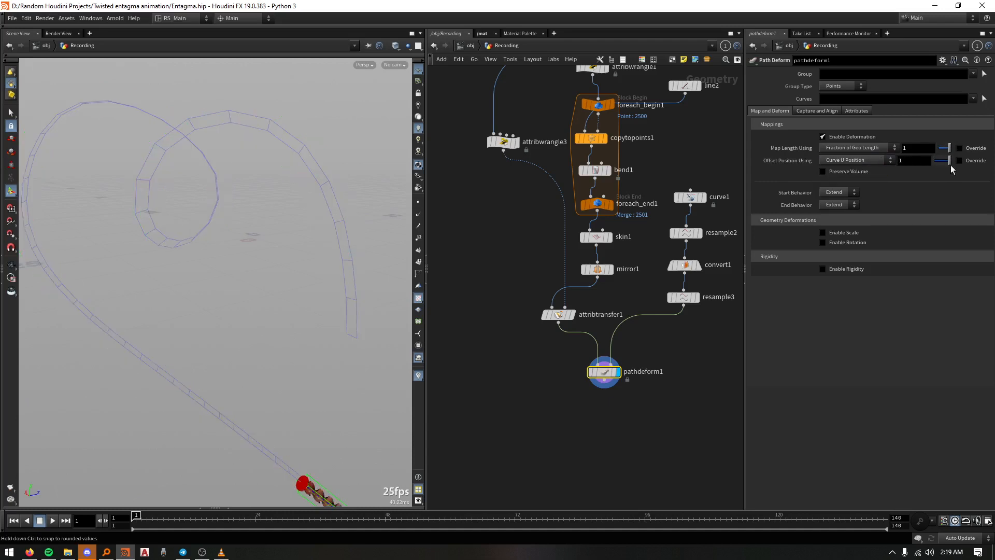
alt+click(917, 161)
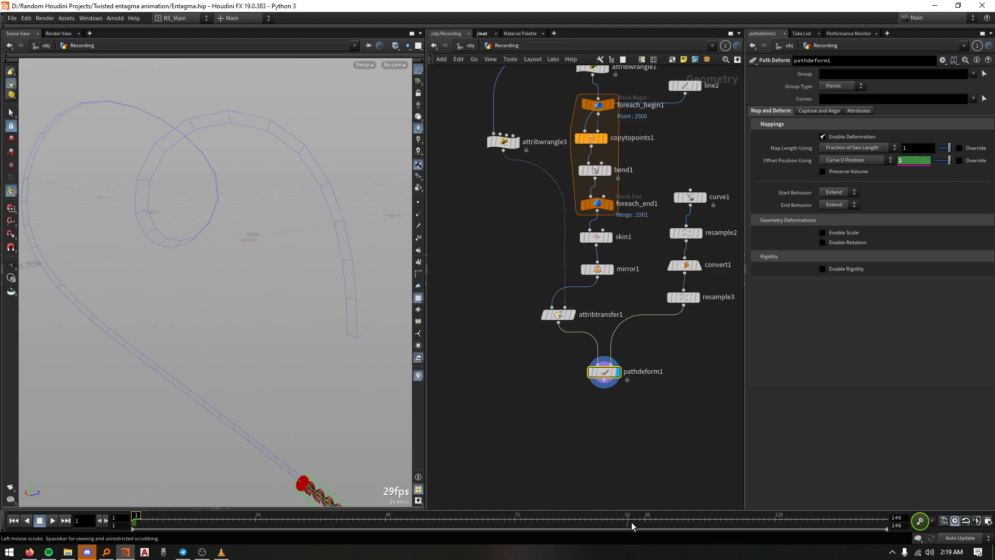
Keyframe the Curve U Position offset at -1.1 on frame 100
click(666, 517)
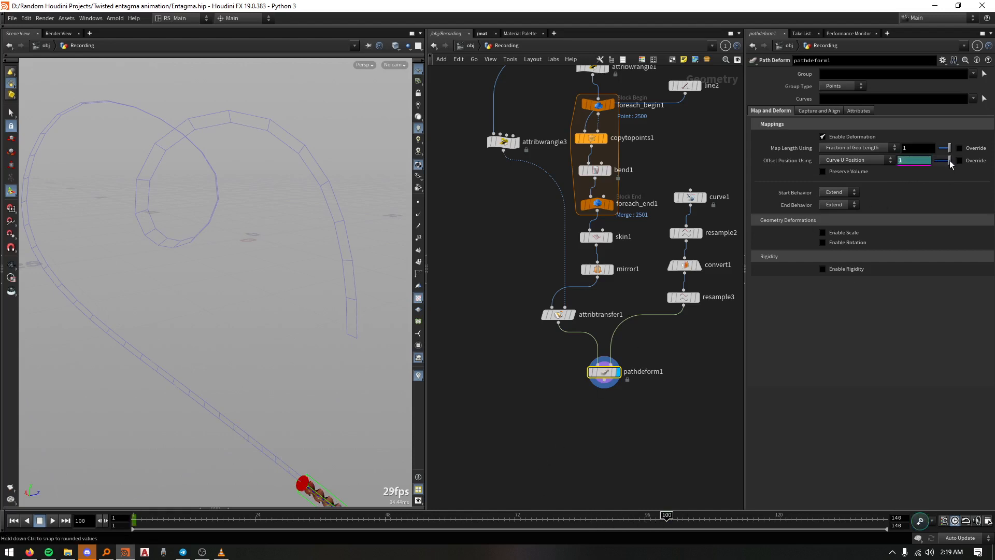
drag(950, 161, 935, 165)
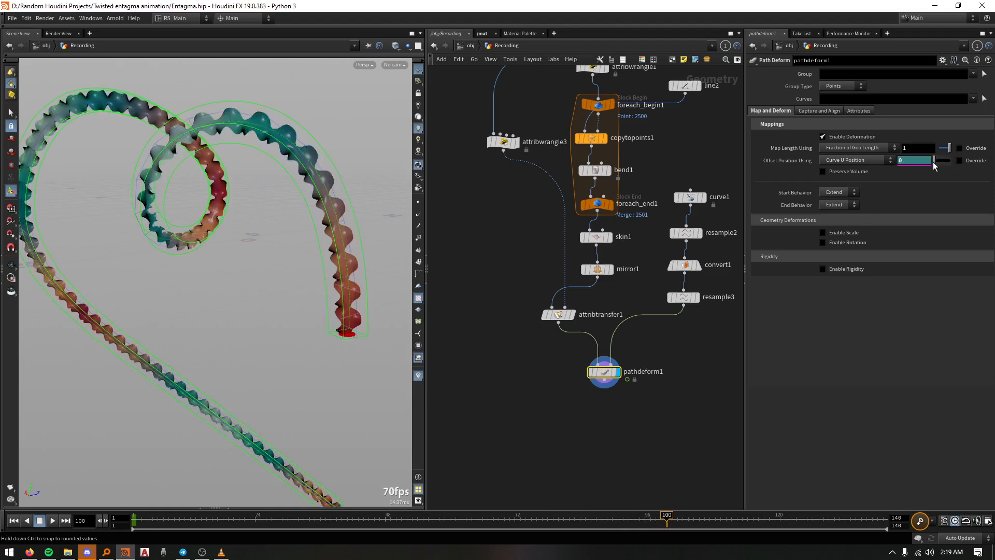
middle_drag(928, 165, 859, 160)
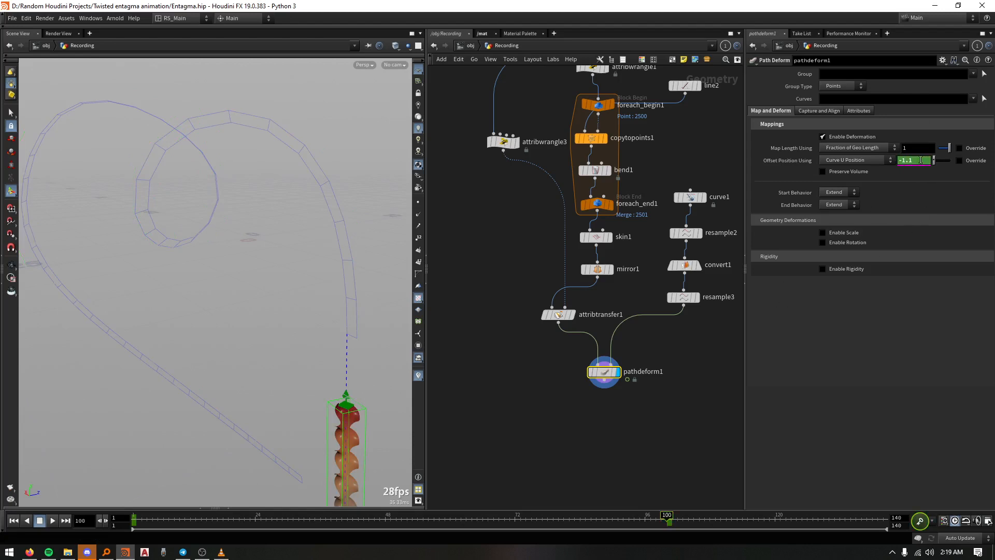
Play the animation from frame 1 and examine the ribbon travelling along the path from several angles
drag(669, 520, 121, 522)
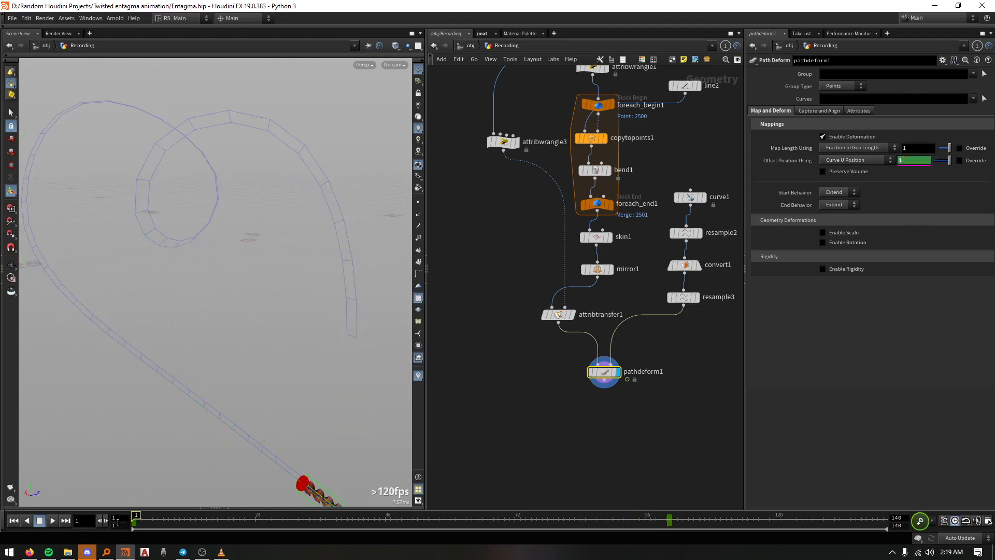
key(Up)
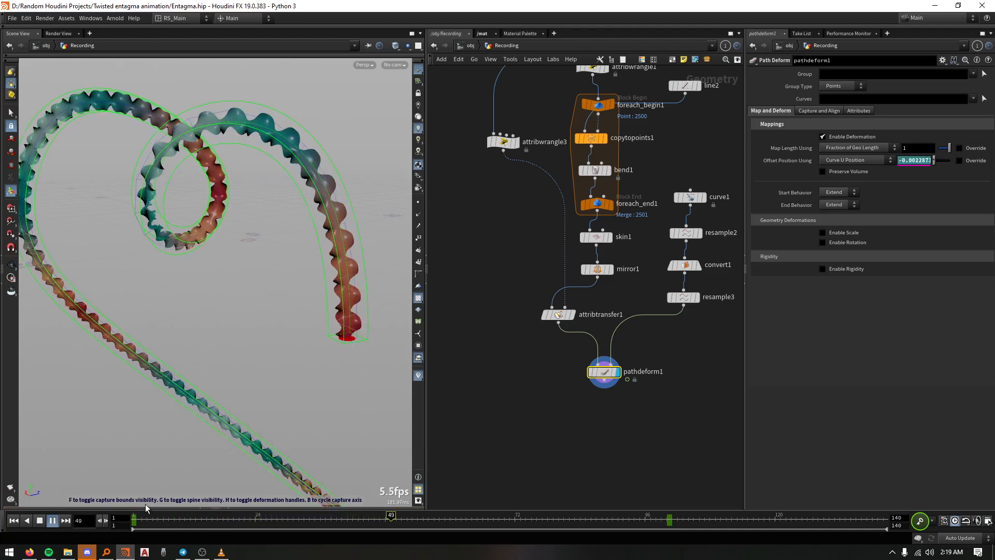
key(Down)
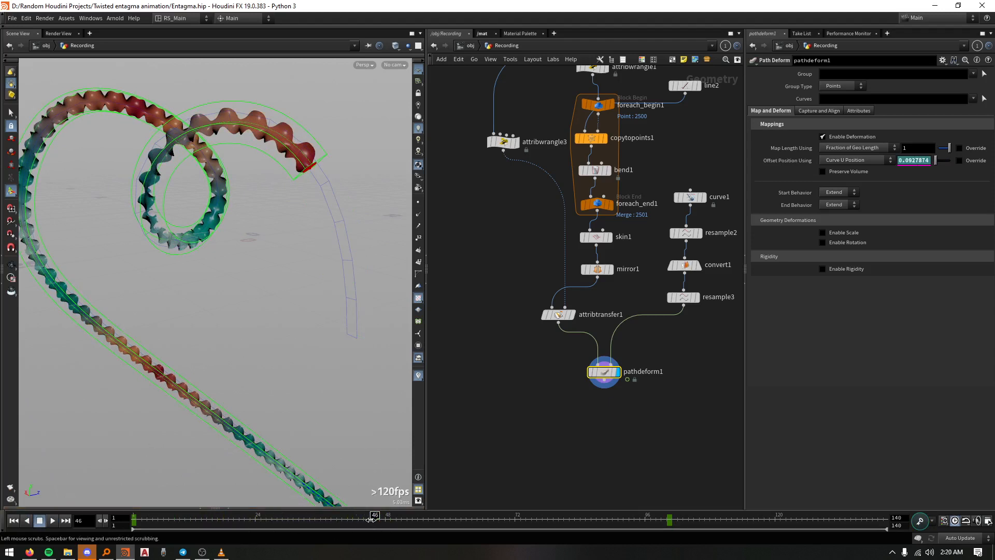
key(Escape)
drag(311, 297, 251, 207)
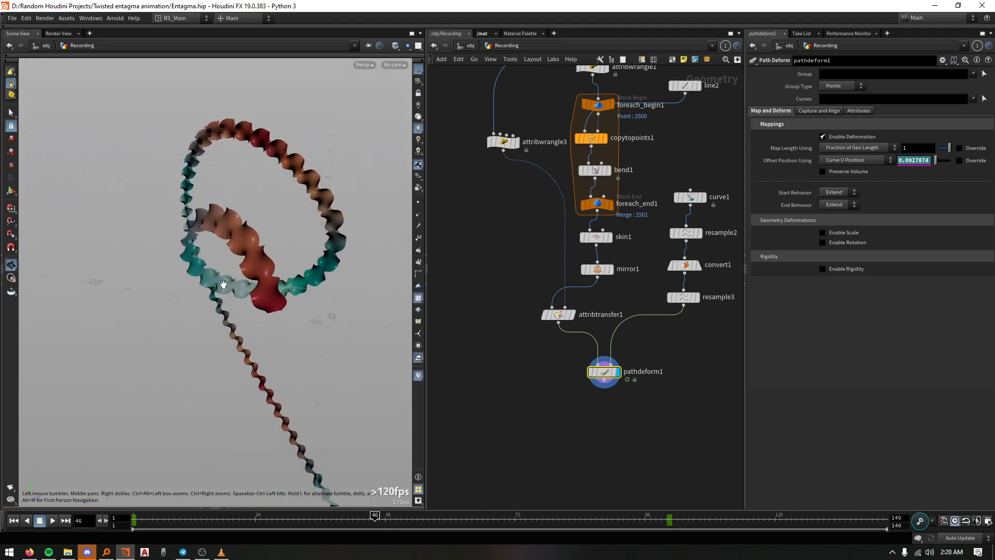
key(Return)
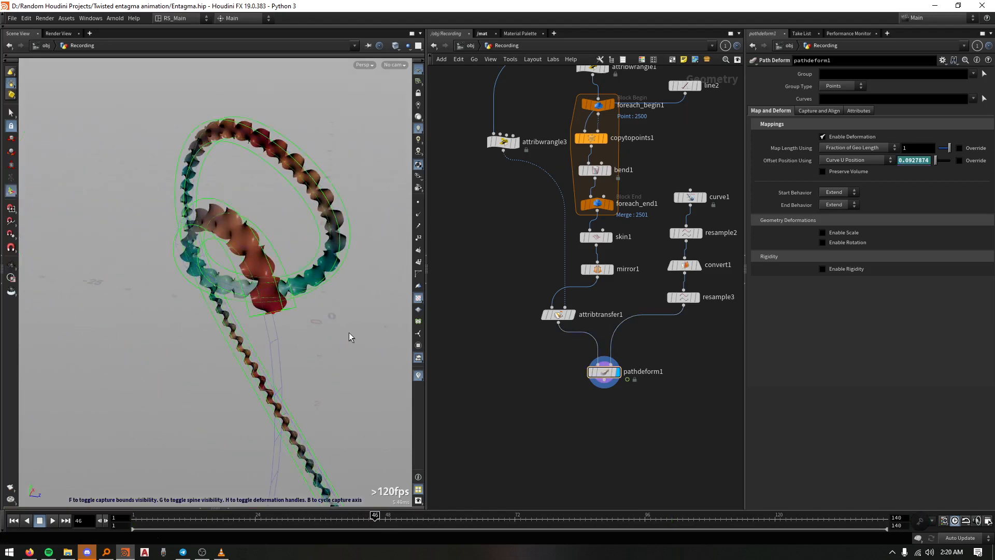
key(Escape)
drag(276, 270, 278, 246)
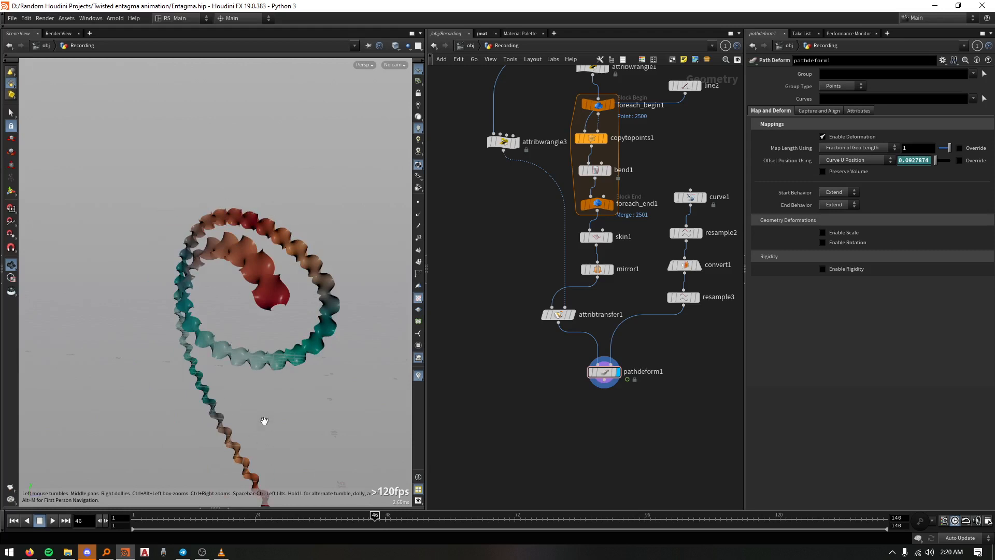
drag(230, 317, 228, 378)
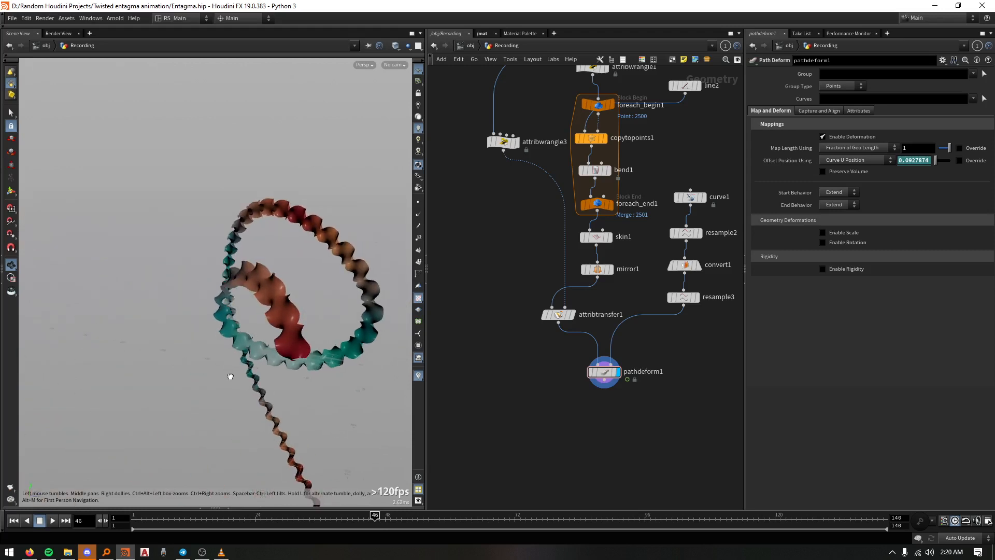
Insert a Bend node between attribtransfer1 and pathdeform1 and display its output
drag(605, 372, 603, 390)
key(Tab)
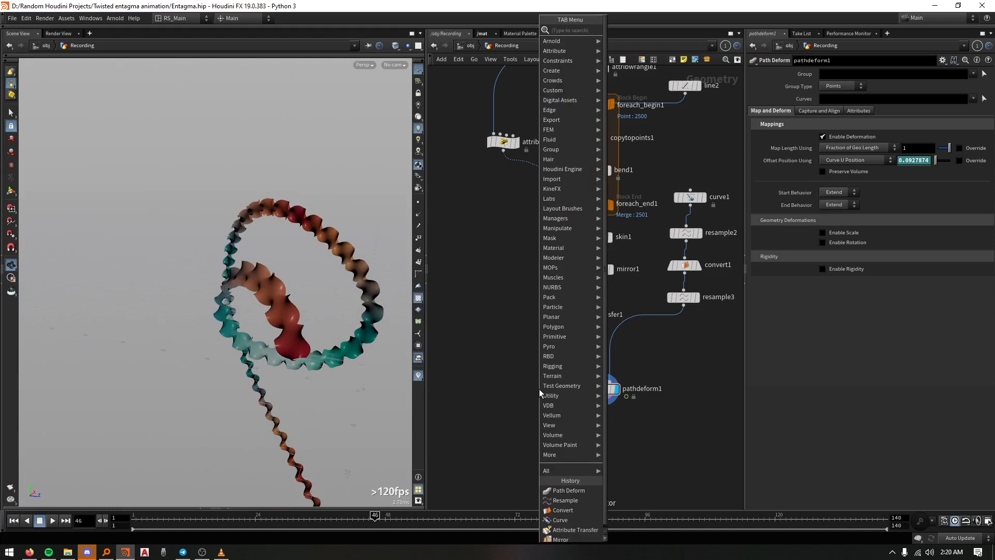
text(bend)
key(Return)
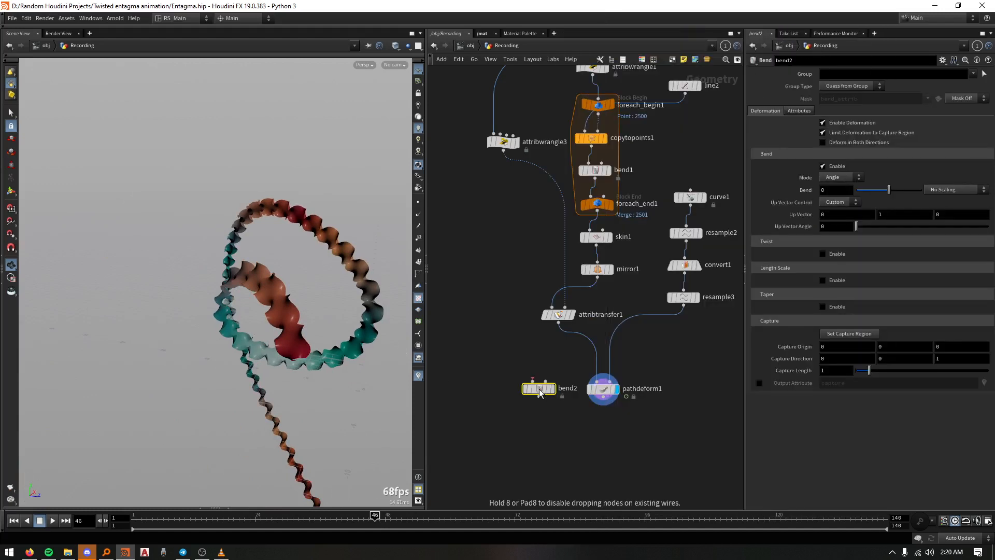
drag(539, 393, 552, 374)
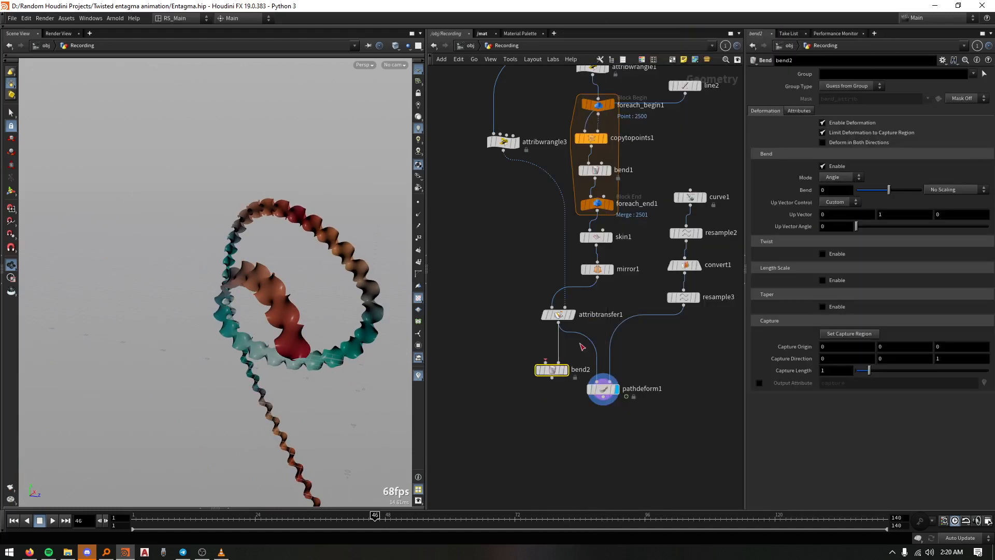
drag(560, 374, 593, 350)
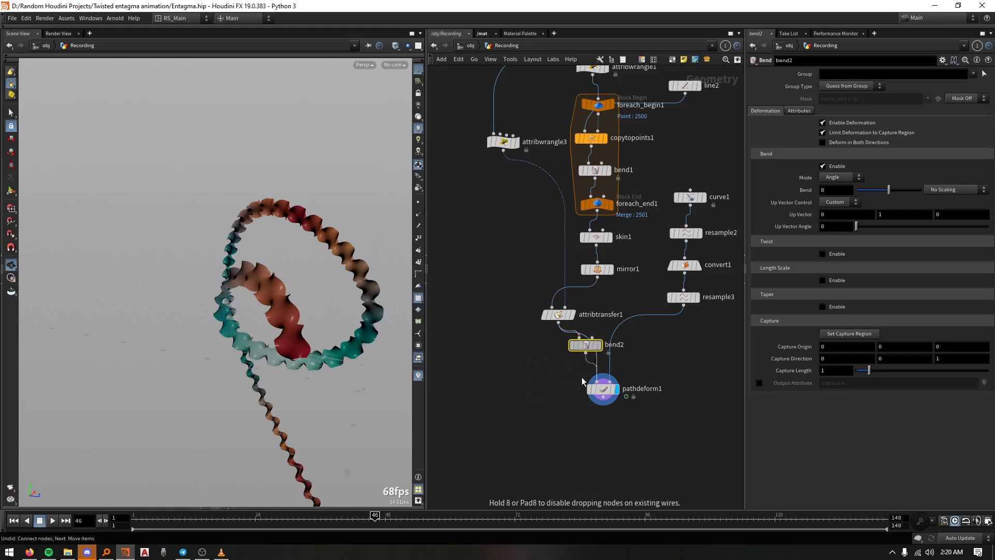
click(600, 346)
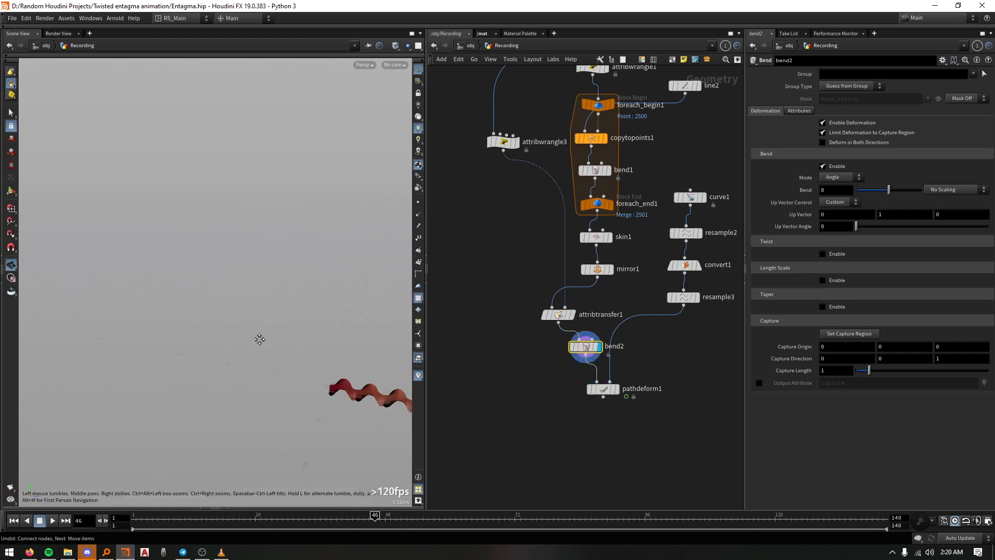
Examine the straight, undeformed ribbon along its full length, close up and from a distance
drag(259, 340, 322, 348)
drag(316, 262, 304, 284)
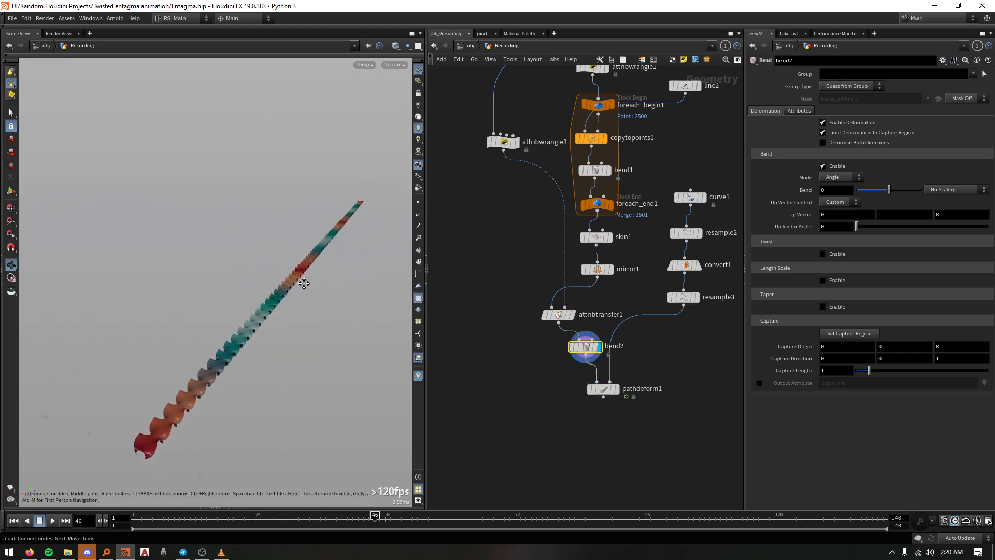
right_drag(363, 207, 360, 182)
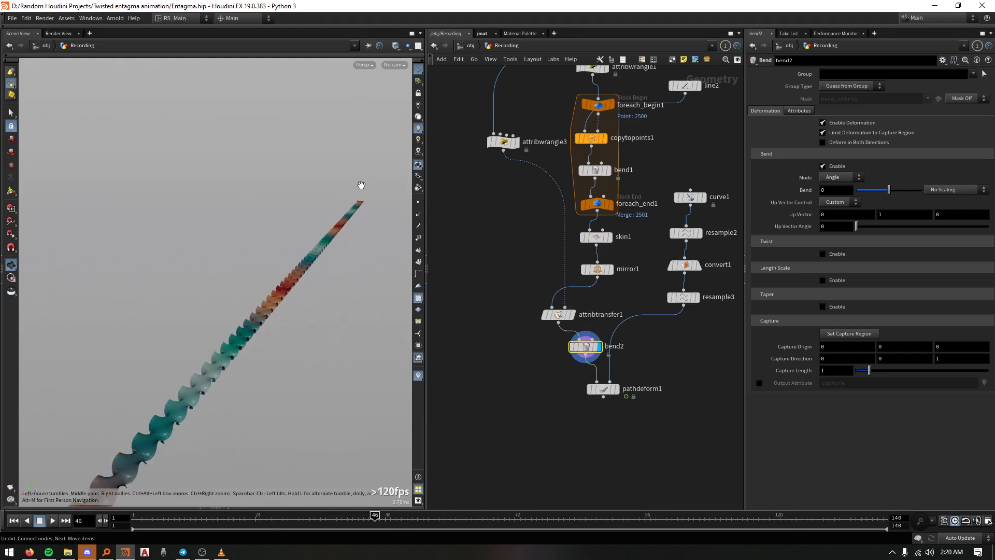
drag(351, 205, 329, 249)
middle_drag(384, 178, 298, 263)
right_drag(298, 263, 413, 77)
right_drag(345, 240, 228, 359)
middle_drag(248, 317, 318, 229)
right_drag(318, 228, 240, 346)
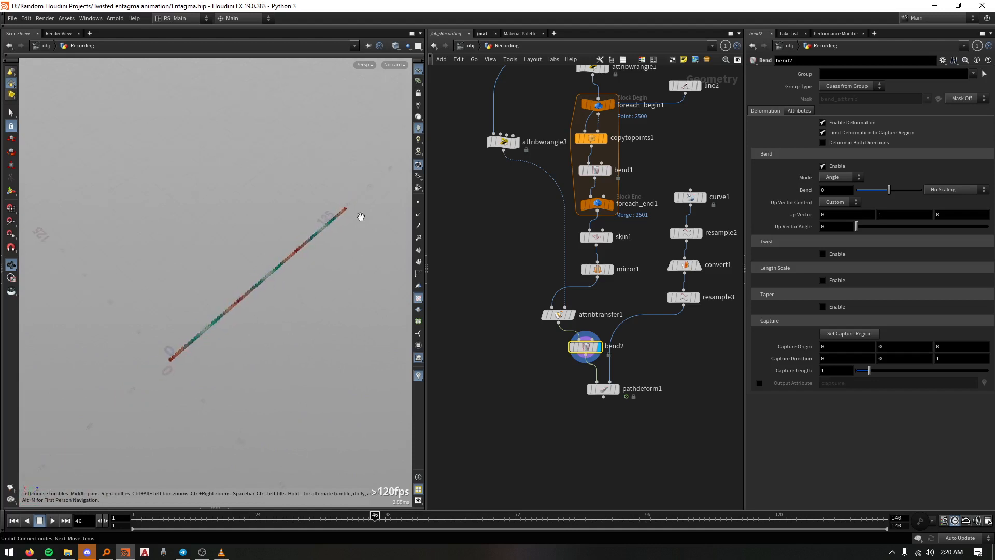
Check the length of the line1 node at the start of the network
middle_drag(551, 127, 497, 372)
click(536, 246)
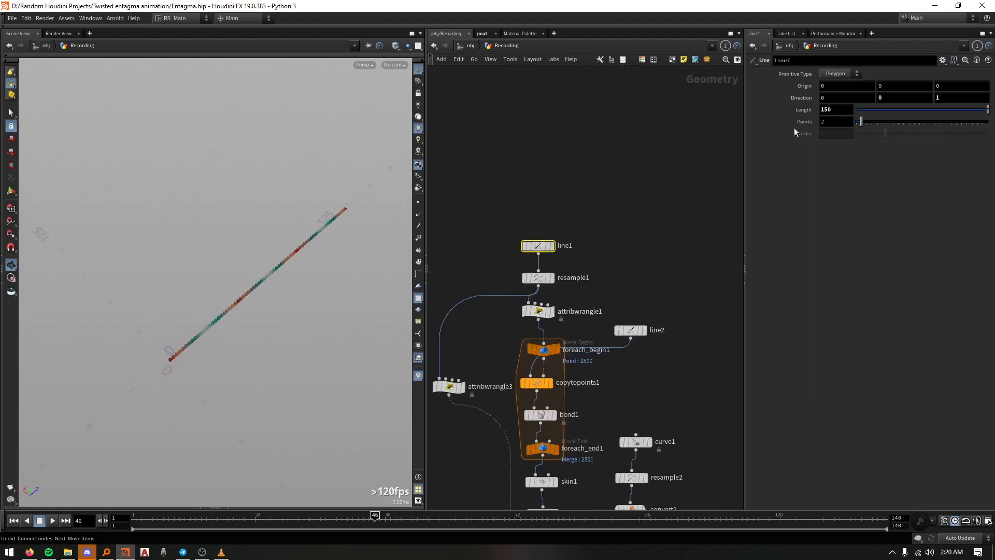
middle_drag(618, 337, 635, 252)
Disable bending on bend2, enable Twist with a value of 1500, and inspect the start of the ribbon
click(560, 405)
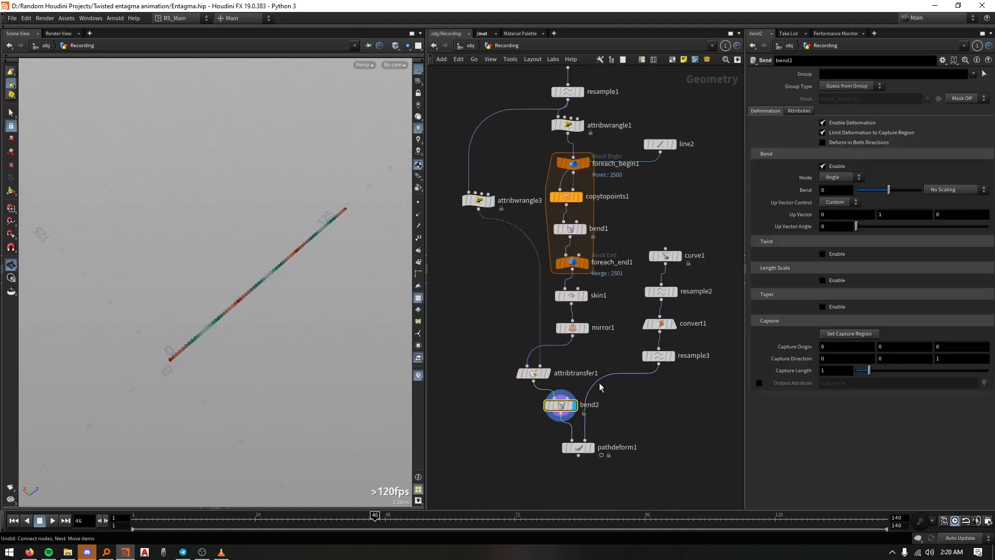
click(822, 167)
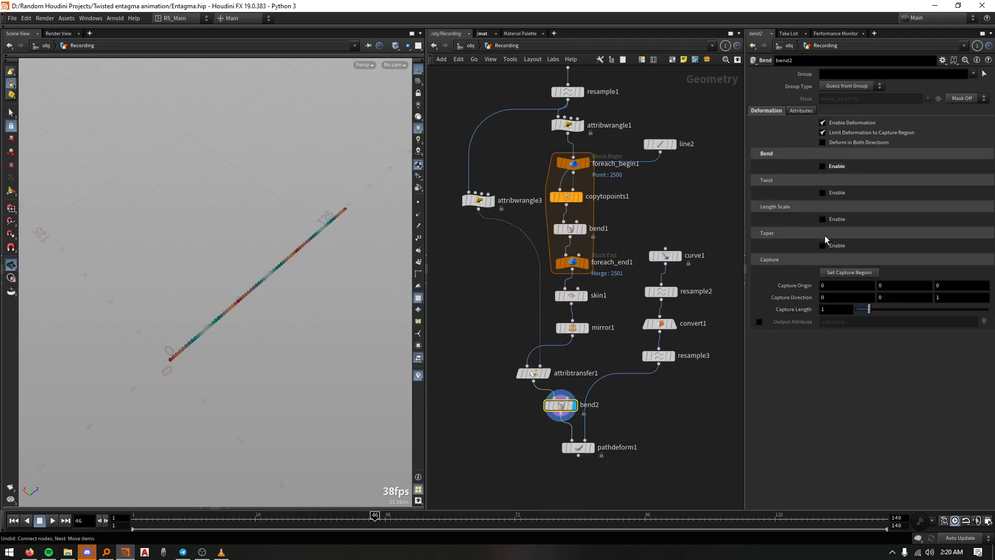
click(824, 193)
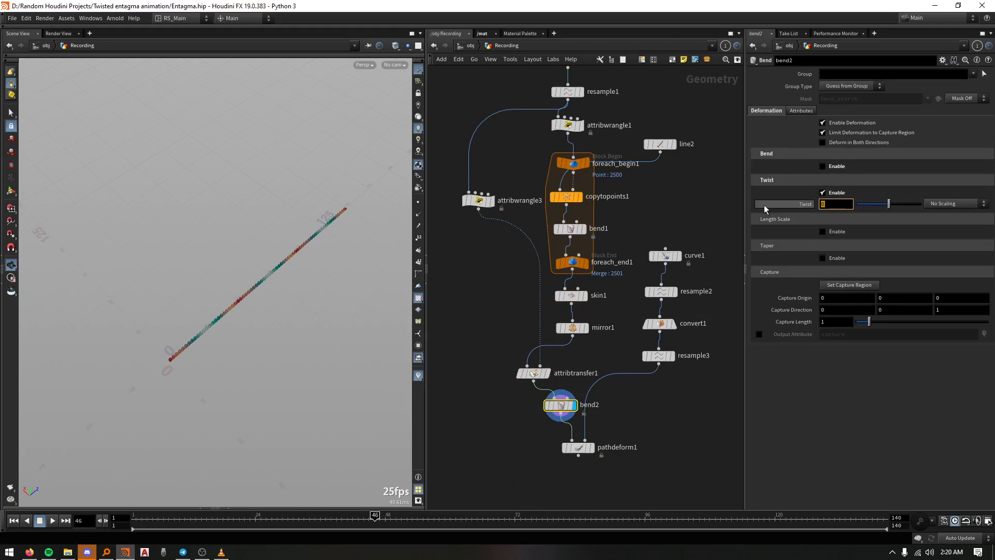
text(0)
key(Return)
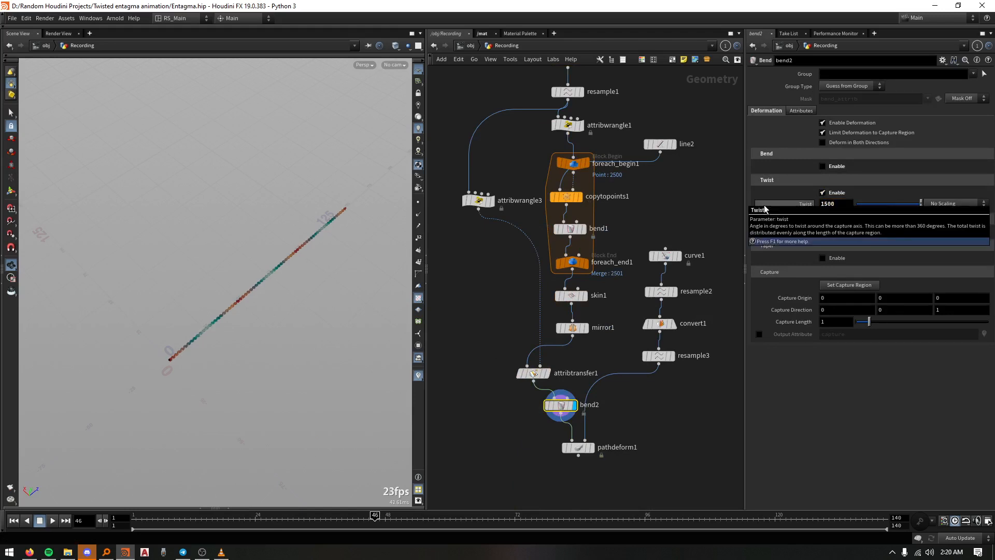
right_drag(262, 275, 345, 173)
middle_drag(166, 349, 277, 239)
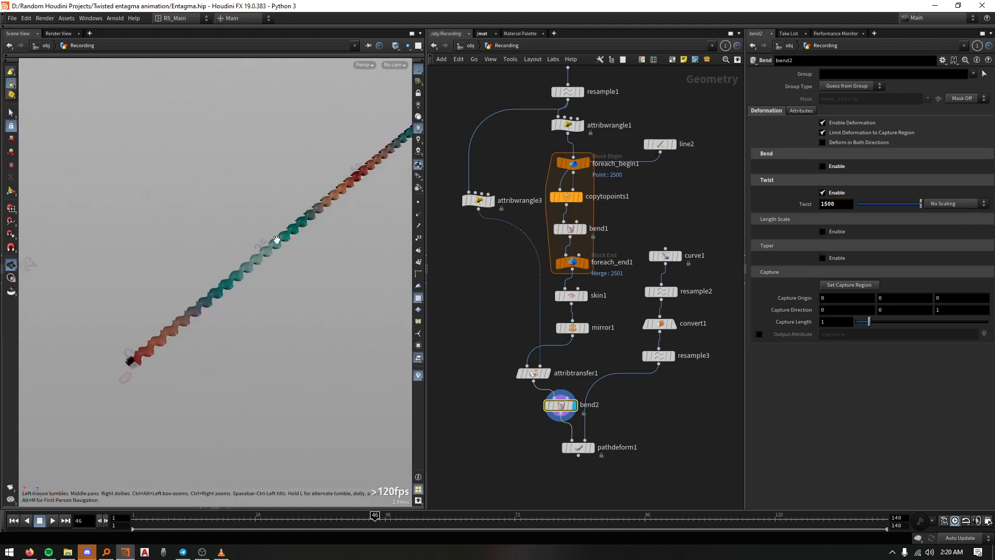
drag(166, 342, 155, 296)
right_drag(156, 296, 259, 288)
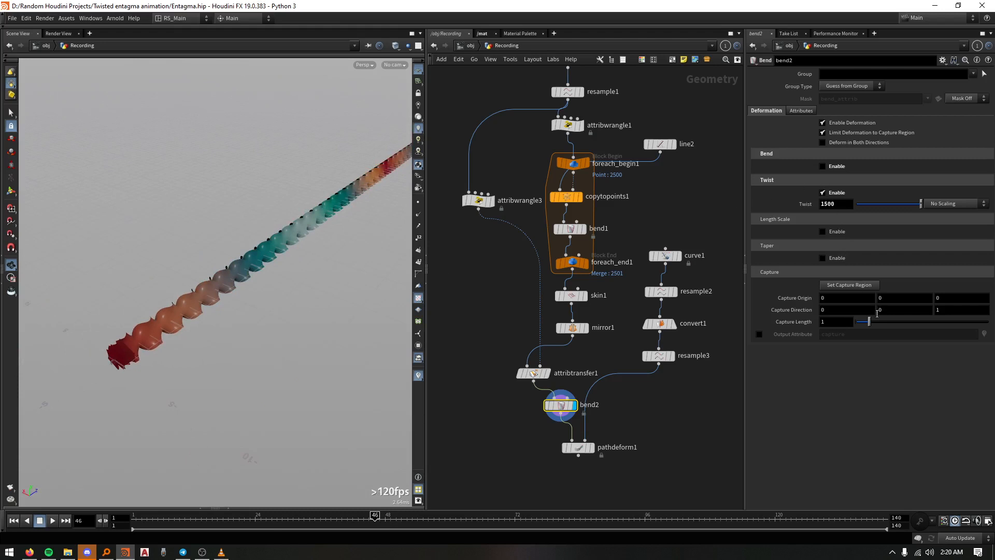
Set bend2's Capture Length to 150 and its Twist to 1000
click(826, 321)
key(Return)
right_drag(246, 454, 205, 391)
middle_drag(254, 327, 366, 267)
middle_drag(247, 326, 485, 231)
text(1000)
key(Return)
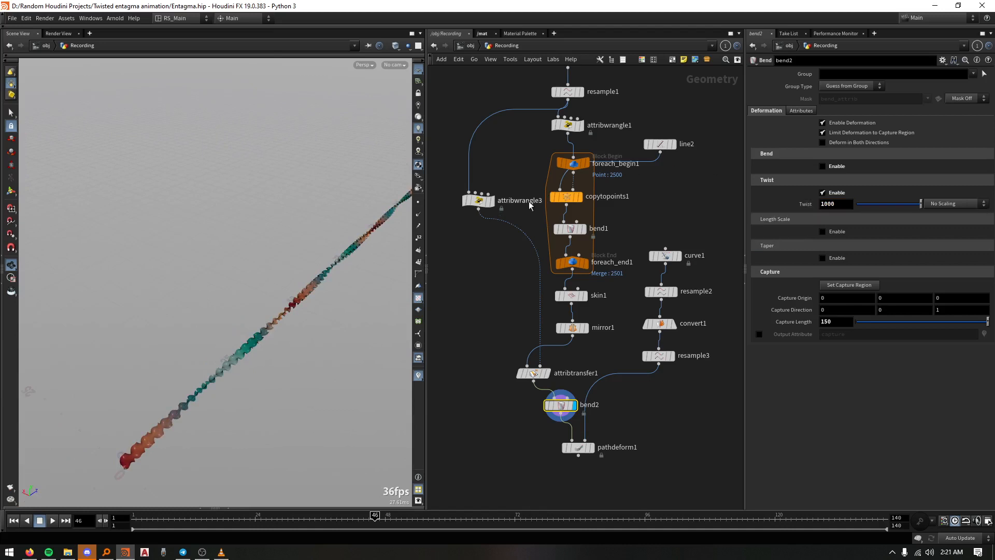
middle_drag(326, 305, 294, 280)
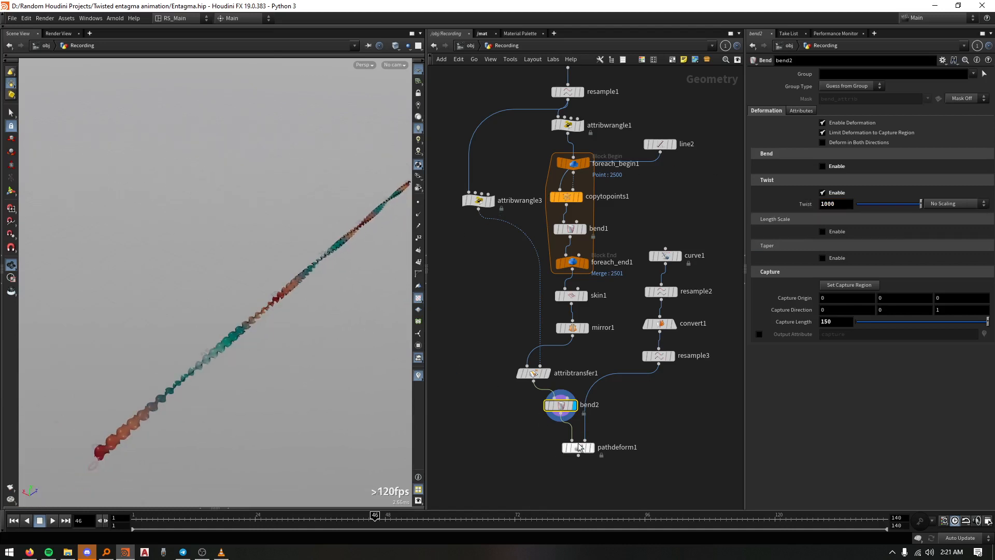
Display pathdeform1, play the twisted ribbon's animation along the curve, and return to frame 1
click(592, 447)
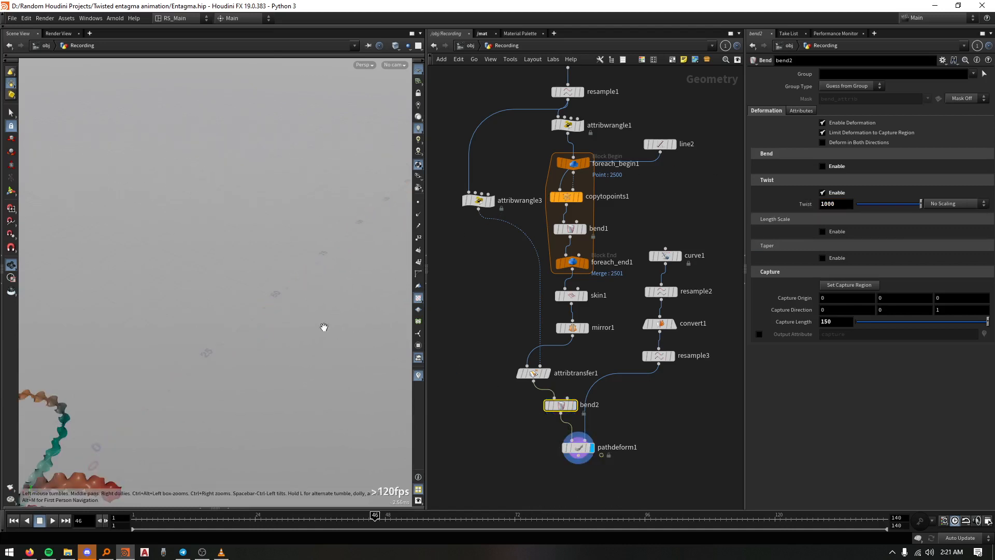
key(space+g)
key(Up)
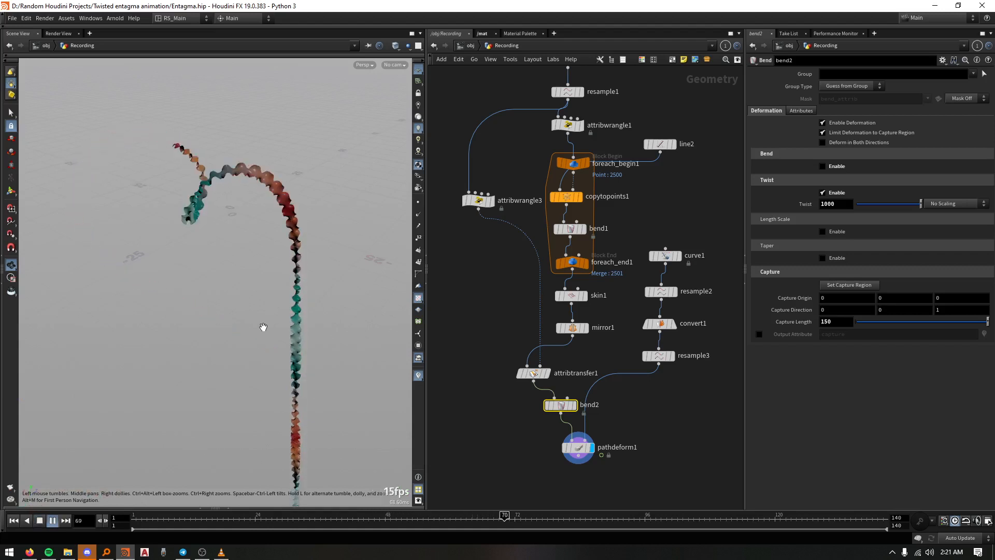
key(ctrl+Down)
key(ctrl+Up)
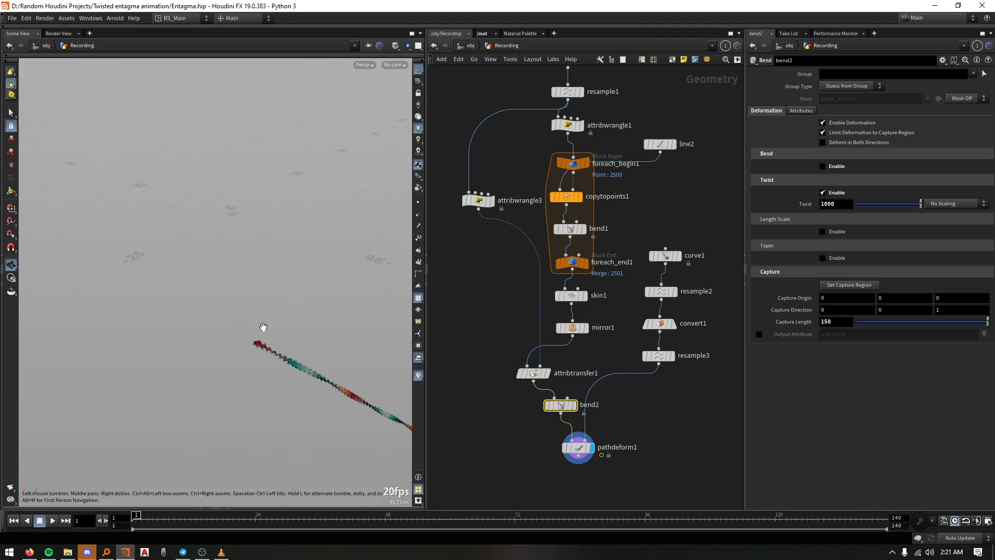
scroll(648, 393, up, 5)
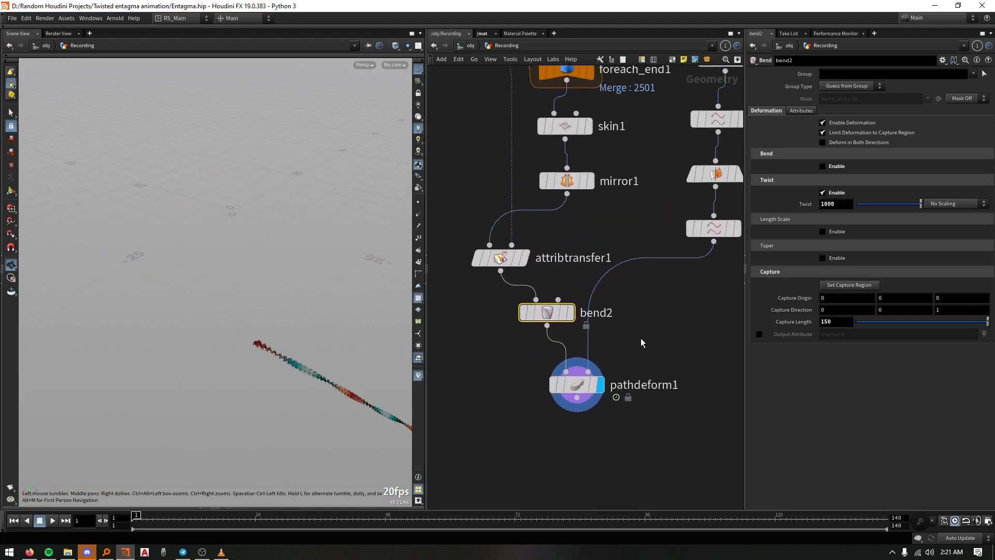
key(Tab)
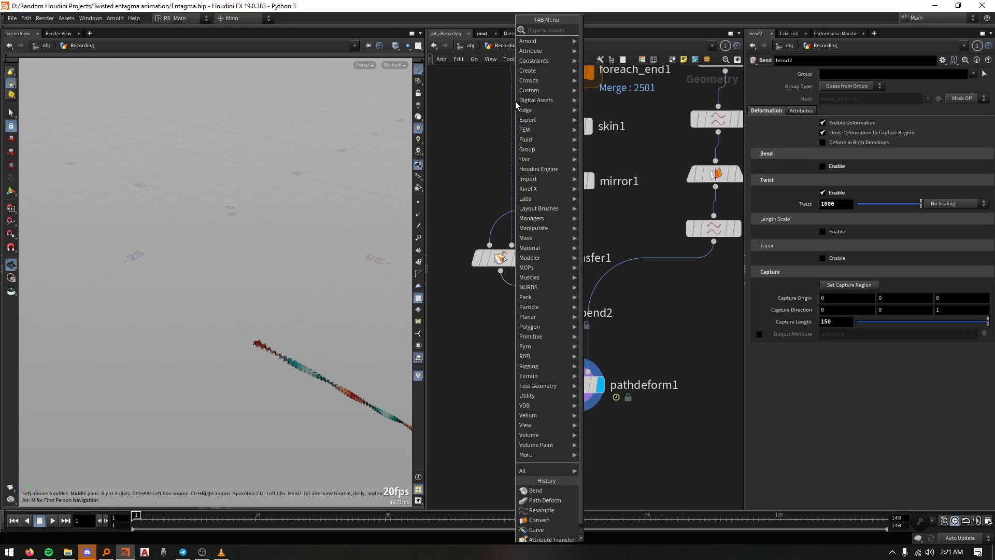
key(Escape)
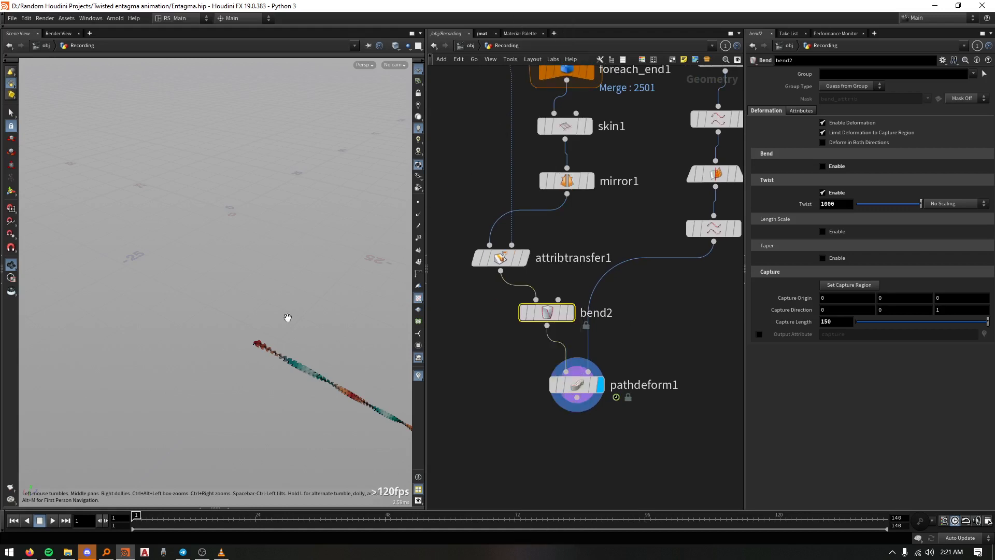
Go to frame 50 and examine the twisted ribbon close up along the curve
drag(147, 516, 396, 514)
drag(219, 194, 273, 273)
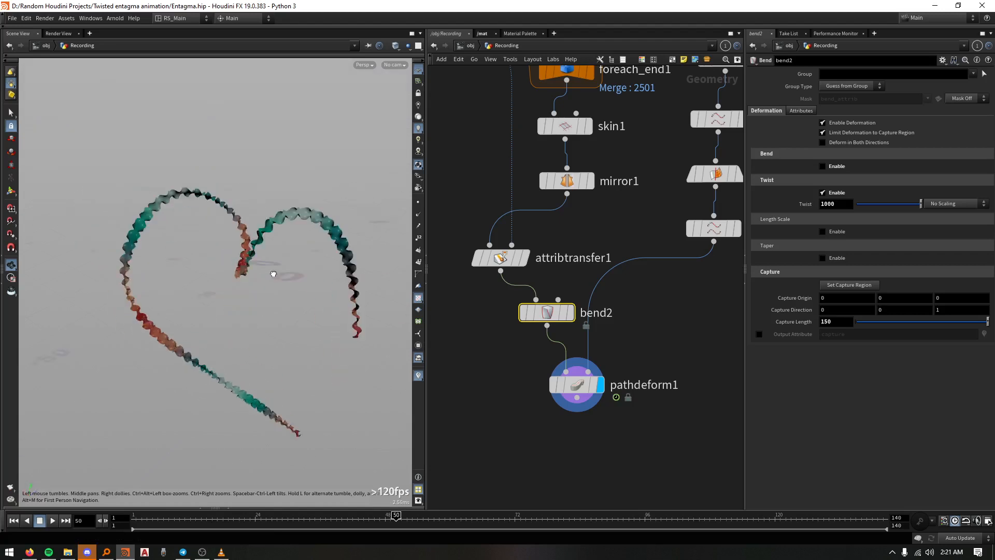
right_drag(273, 274, 337, 67)
drag(337, 67, 226, 269)
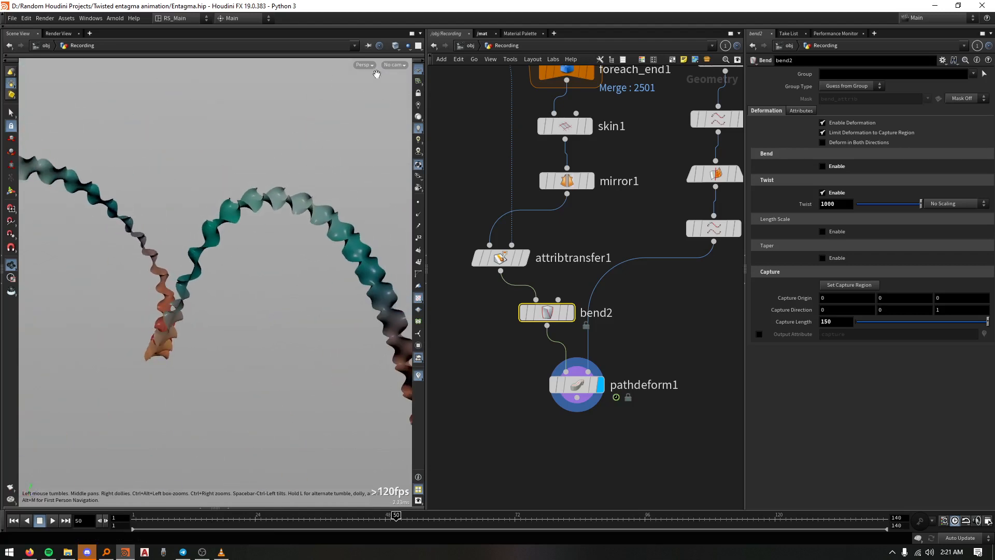
Look through cam1, lock the camera to the view, and frame it on the ribbon's loop
click(395, 64)
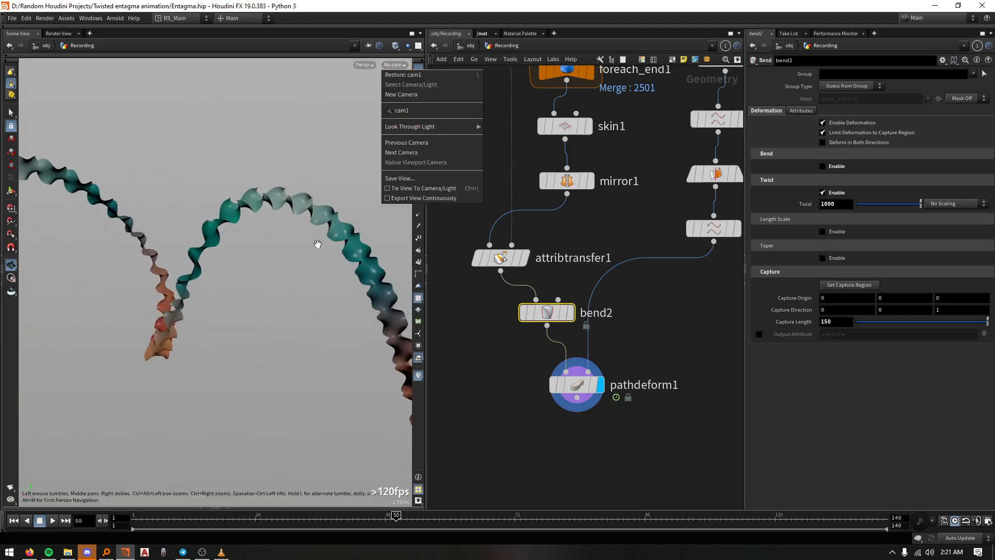
click(402, 110)
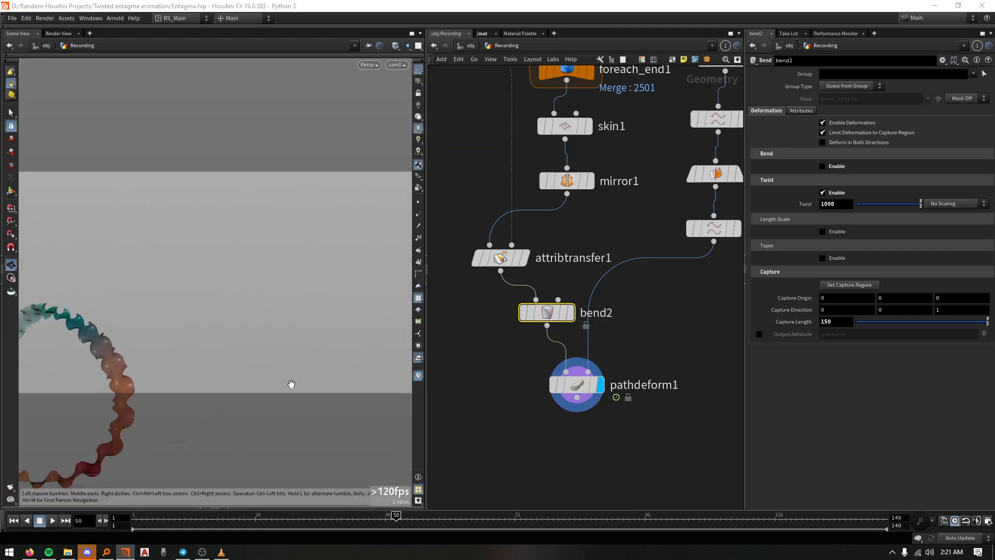
click(419, 94)
middle_drag(210, 323, 444, 207)
drag(221, 270, 233, 298)
middle_drag(233, 299, 169, 289)
Play the ribbon animation forwards and backwards through cam1, and return to frame 1
key(Up)
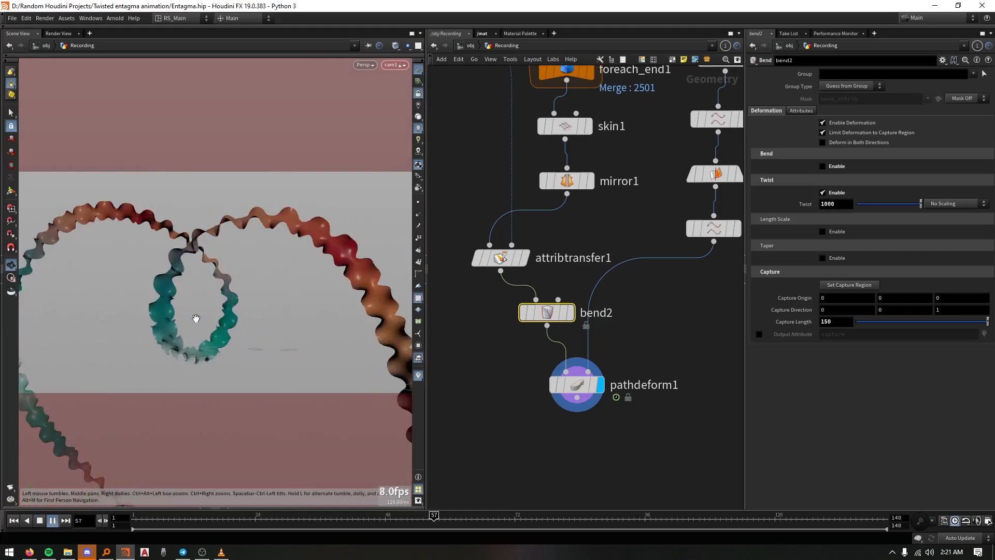
key(Down)
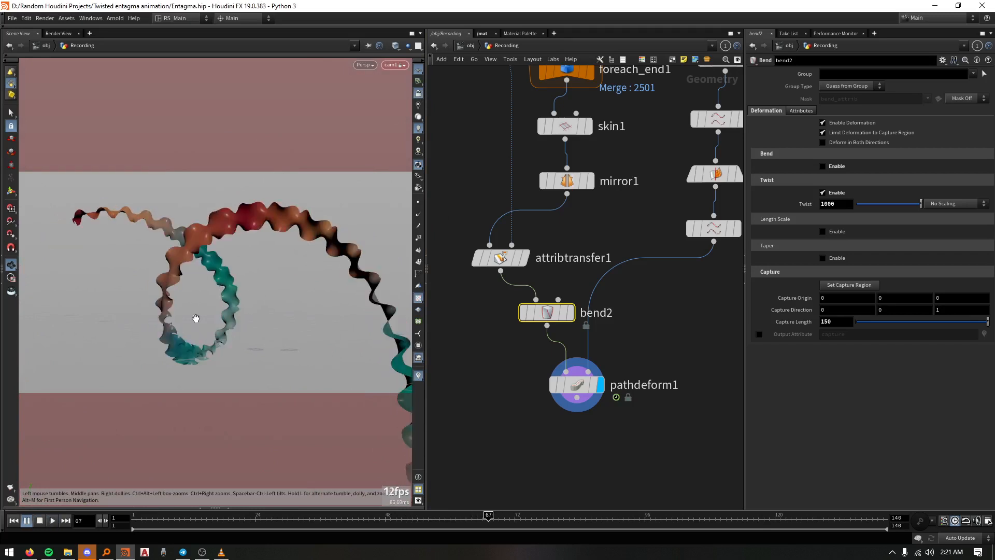
key(Down)
key(ctrl+Up)
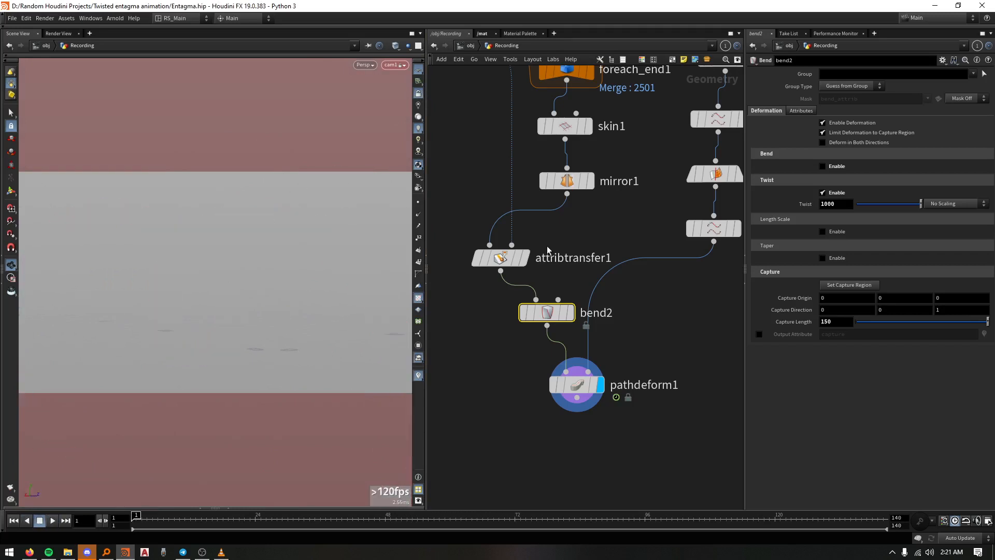
Move attribwrangle3 further away from the main node chain and show its colour ramp and offset settings
scroll(602, 232, down, 3)
middle_drag(519, 156, 547, 330)
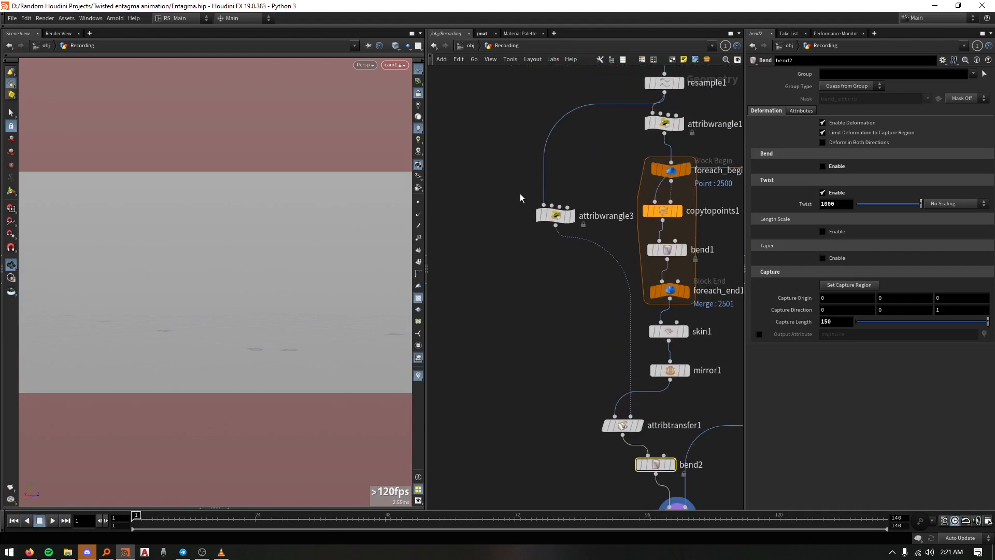
key(Tab)
key(Escape)
mouse_move(555, 218)
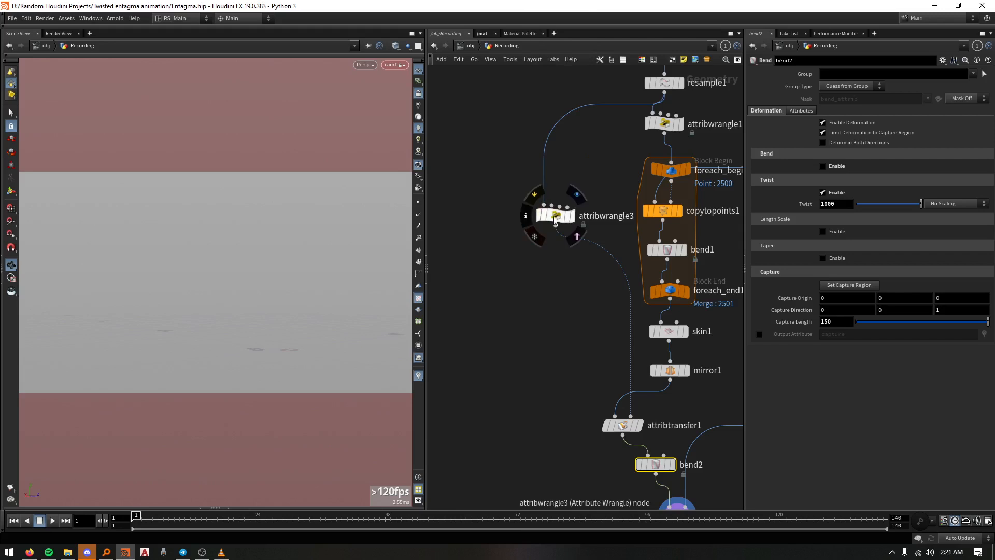
drag(555, 218, 536, 245)
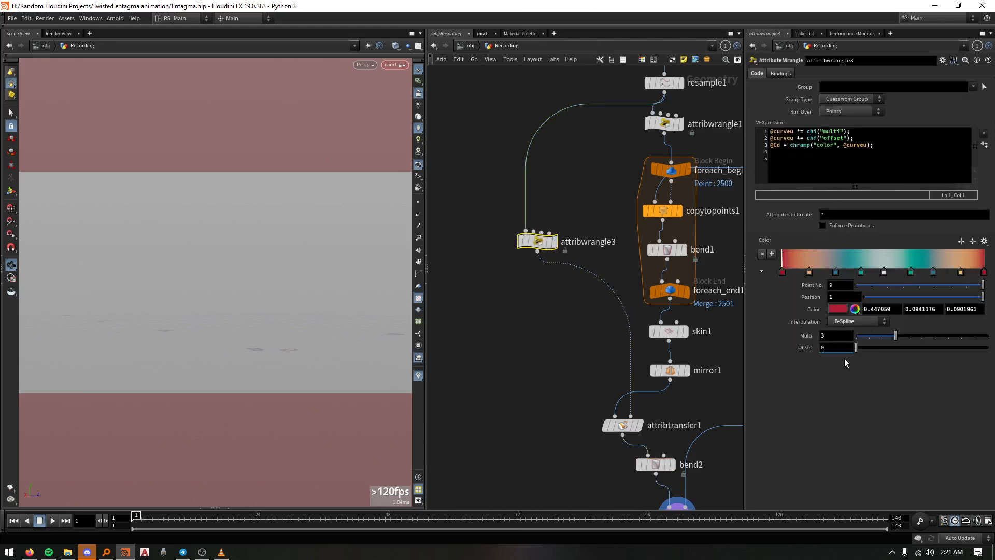
Go to frame 52 and show pathdeform1's offset settings
drag(136, 518, 407, 520)
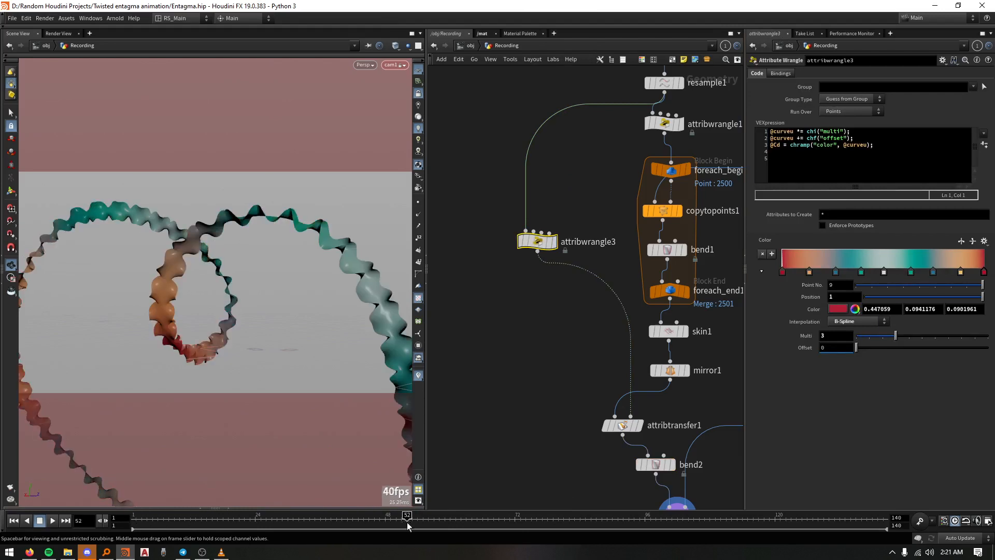
middle_drag(617, 364, 496, 241)
drag(516, 408, 584, 387)
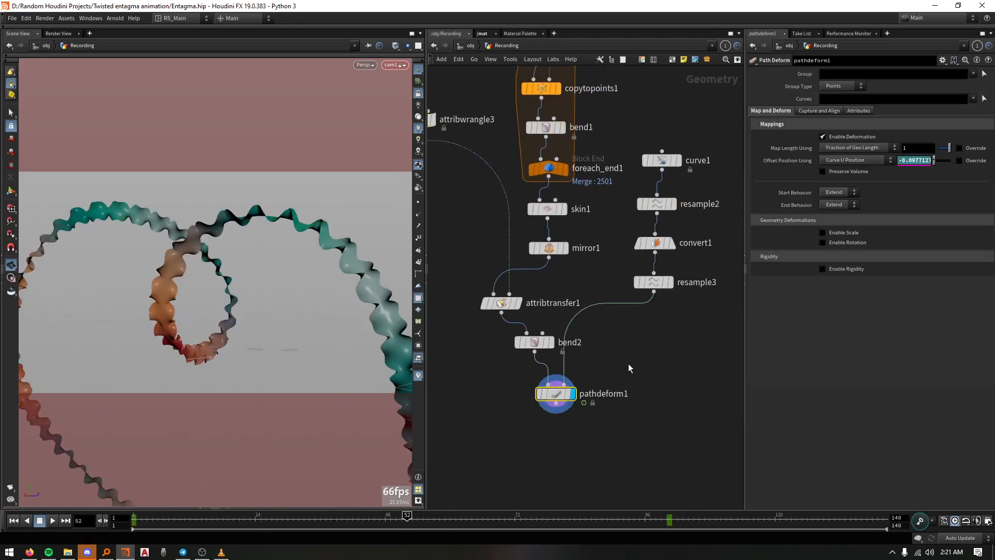
key(h)
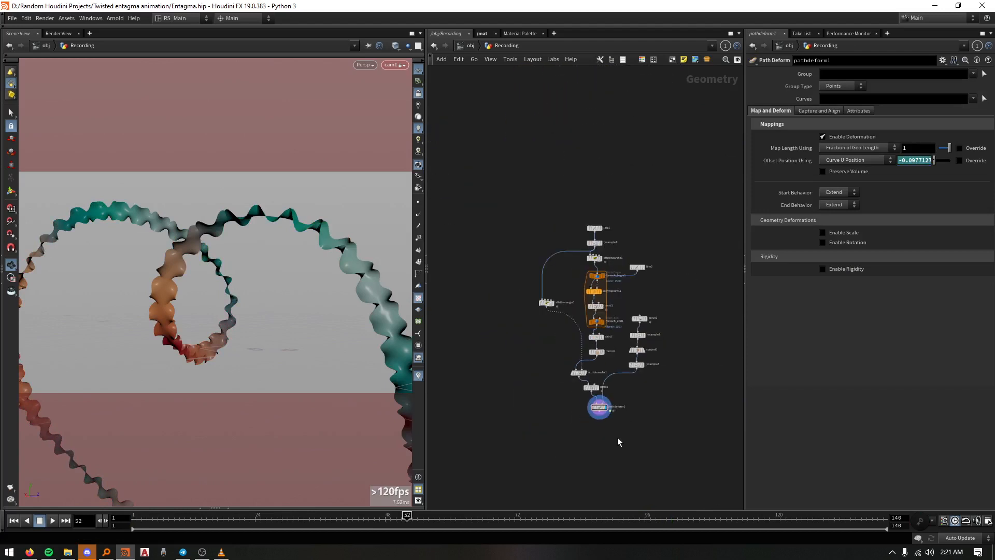
Duplicate the Recording object as Recording1 and remove the keyframes from the Curve U offset of the copy's pathdeform1
click(466, 45)
scroll(545, 335, up, 3)
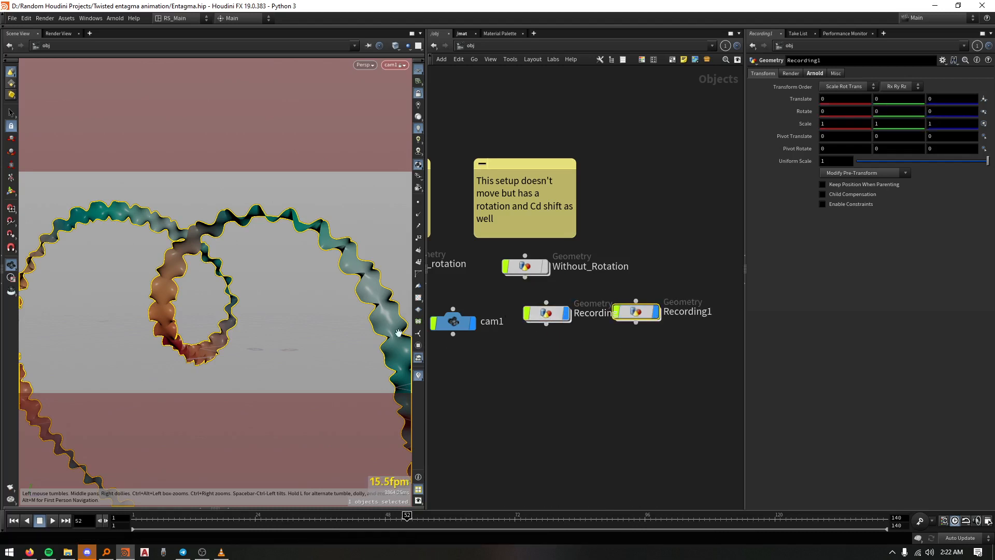
double_click(637, 312)
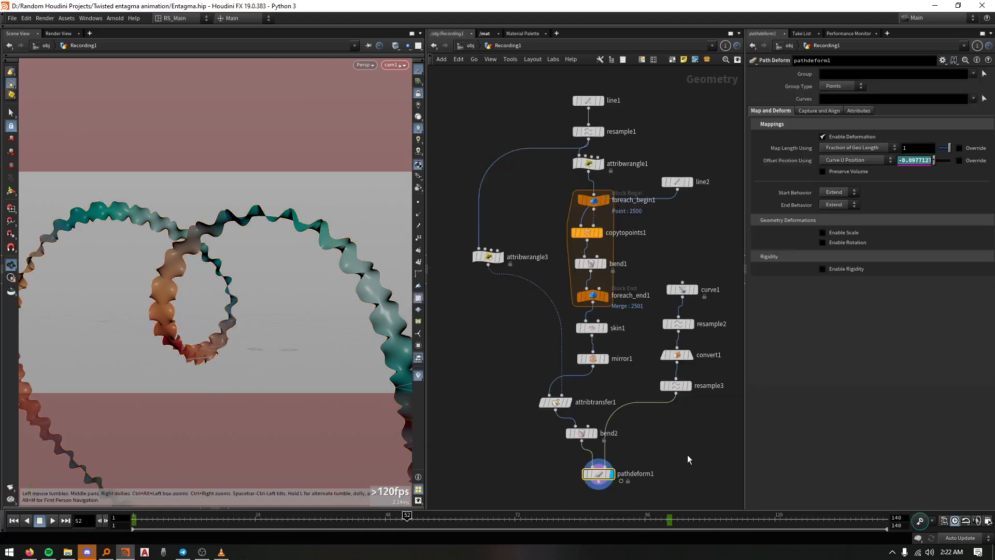
click(913, 161)
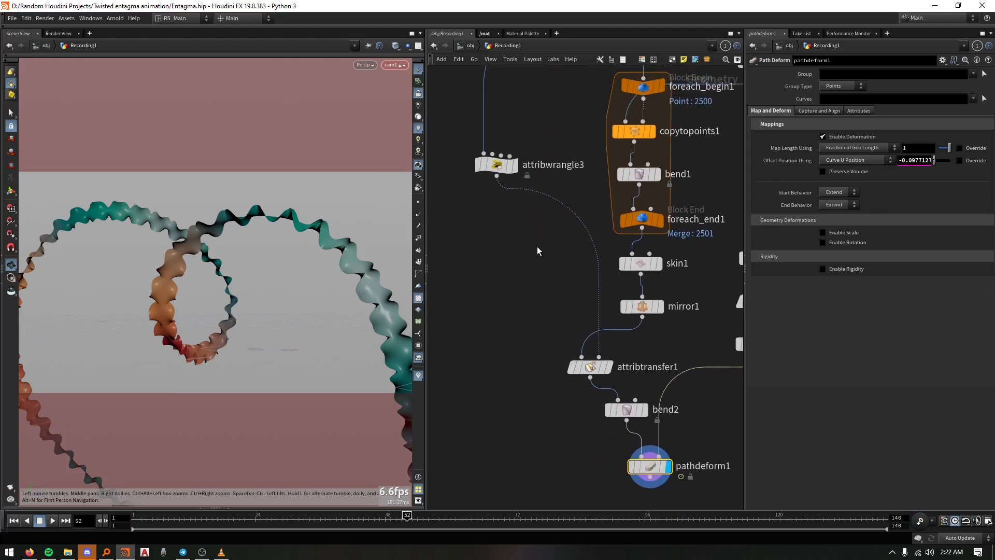
Try attribwrangle3's colour Offset at 1 and at 0.256
click(538, 237)
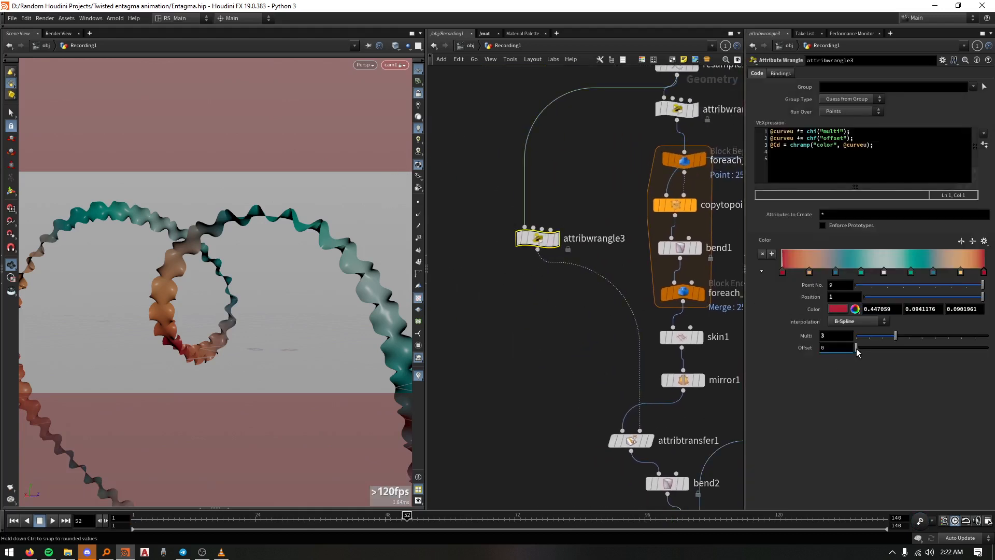
drag(856, 347, 987, 347)
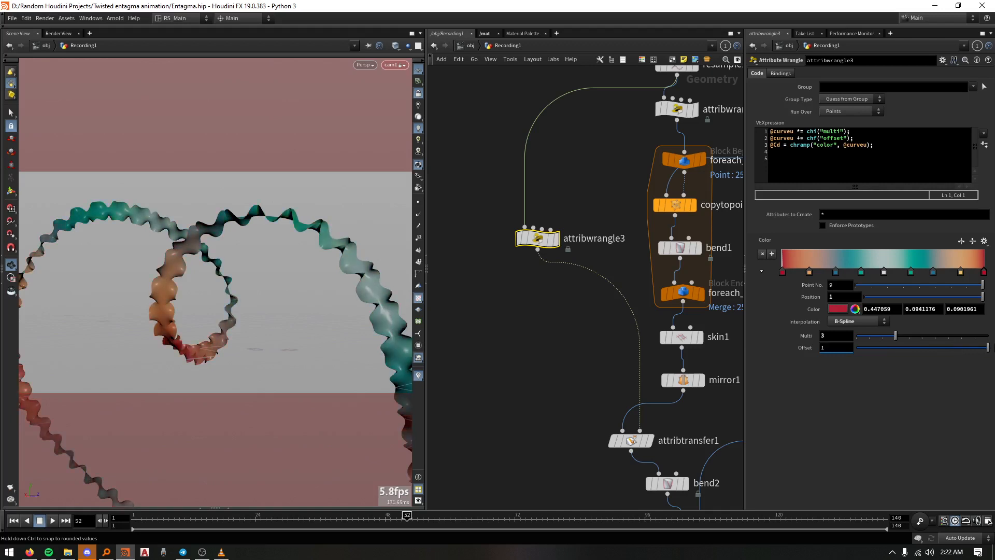
mouse_move(888, 352)
mouse_down()
mouse_move(827, 356)
mouse_move(890, 353)
mouse_up()
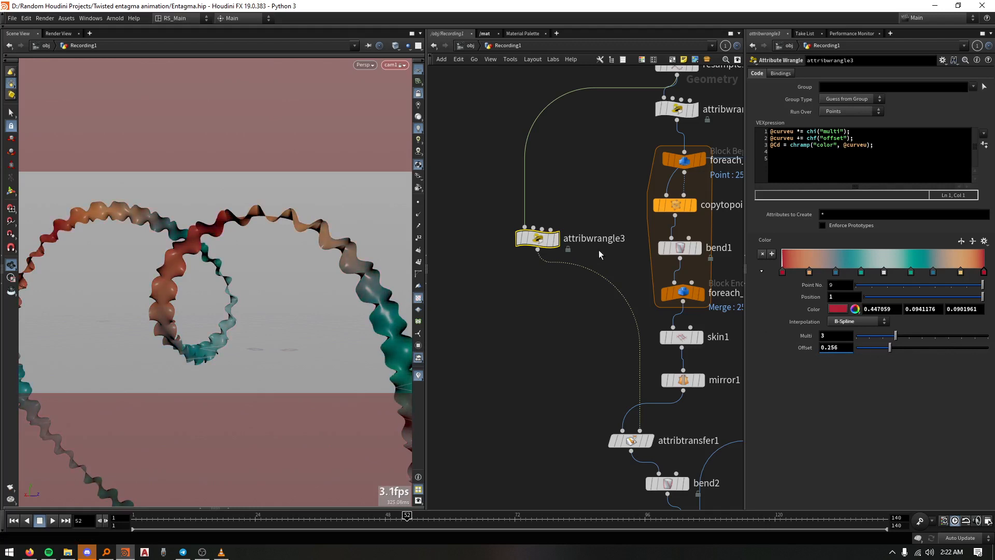
Insert a Resample node between resample1 and attribwrangle3
middle_drag(593, 172, 598, 212)
middle_click(684, 106)
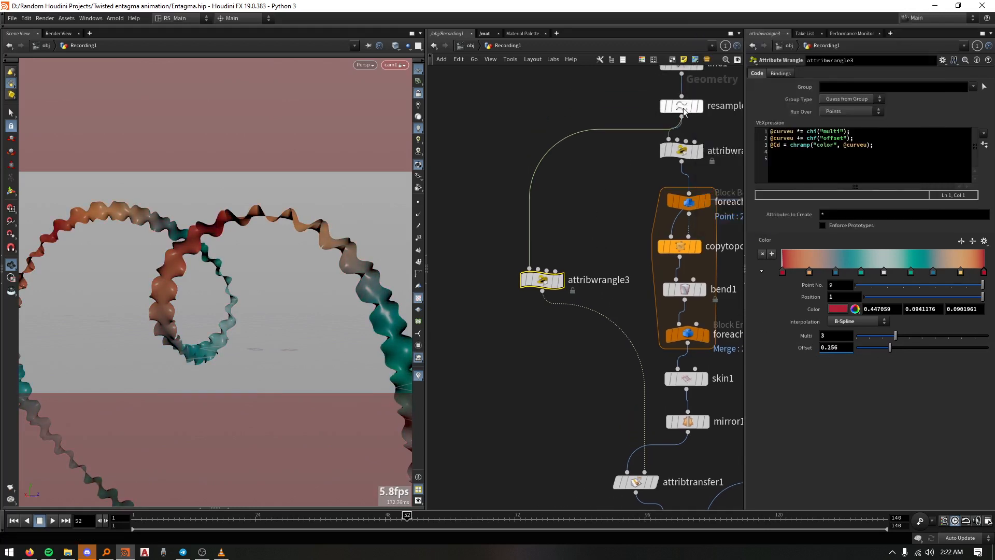
key(Tab)
text(resample)
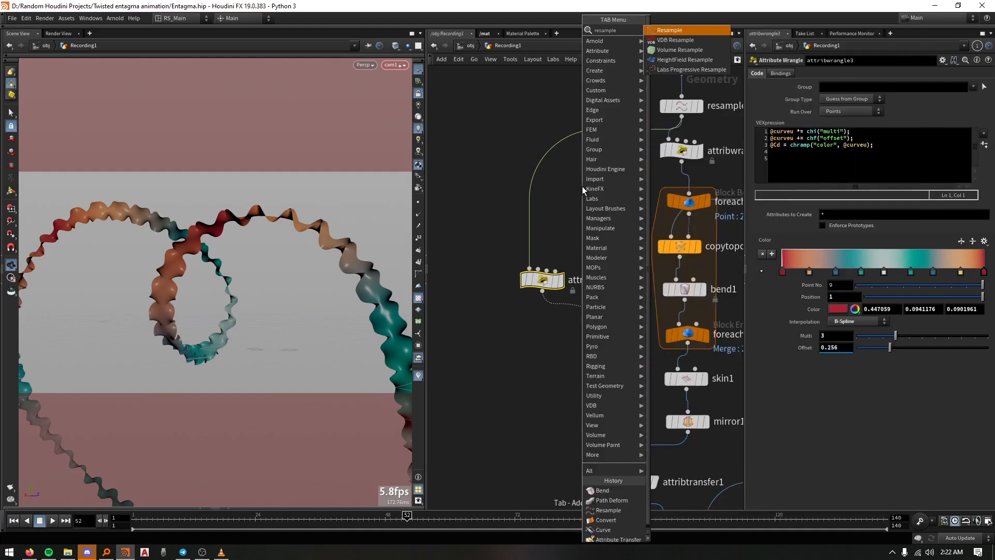
key(Return)
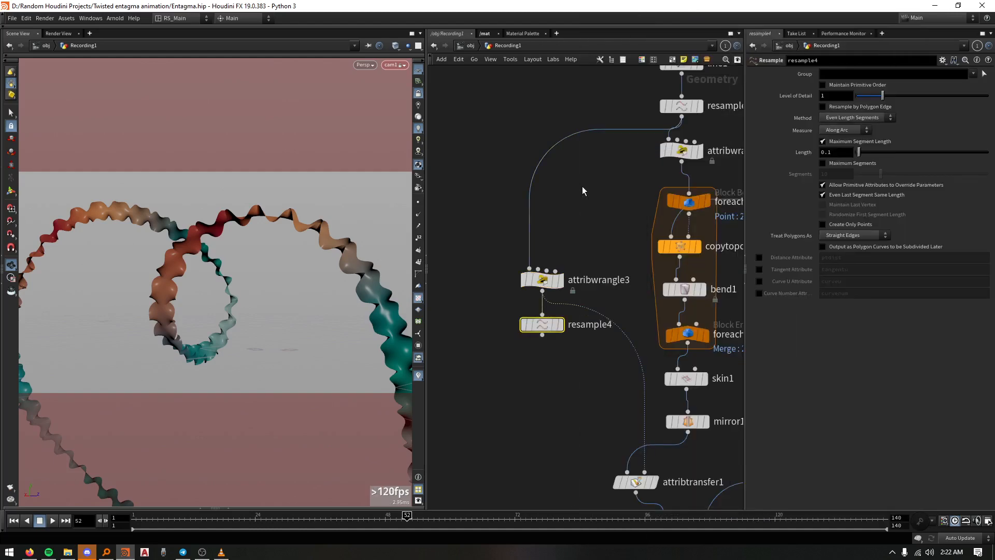
drag(545, 328, 531, 224)
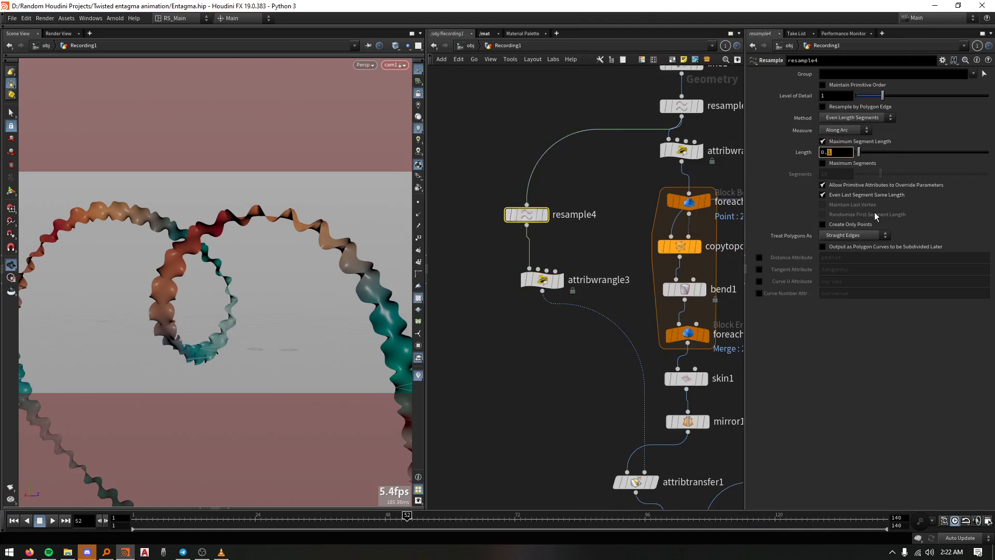
Set resample4's maximum segment length to 0.0001 and check its node information
text(0001)
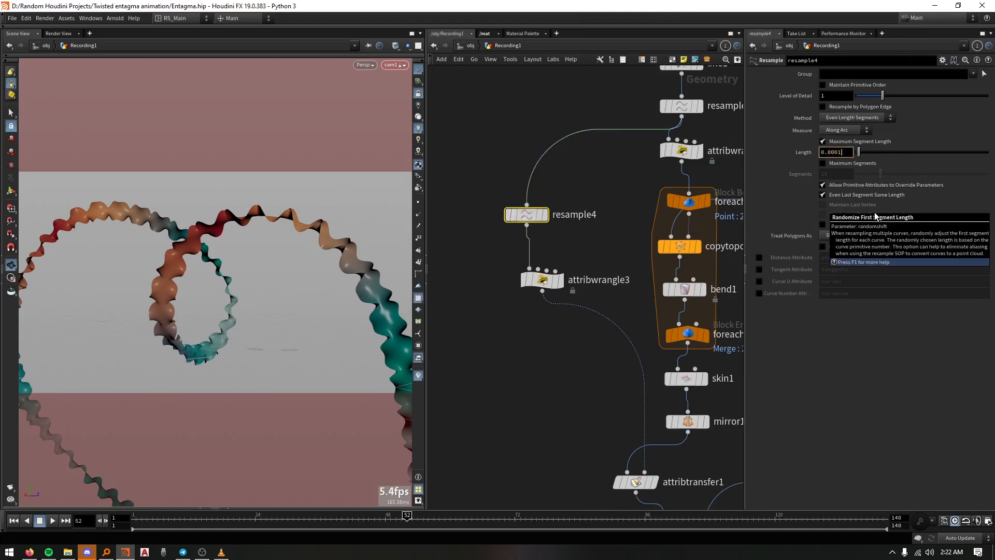
key(Return)
middle_click(529, 220)
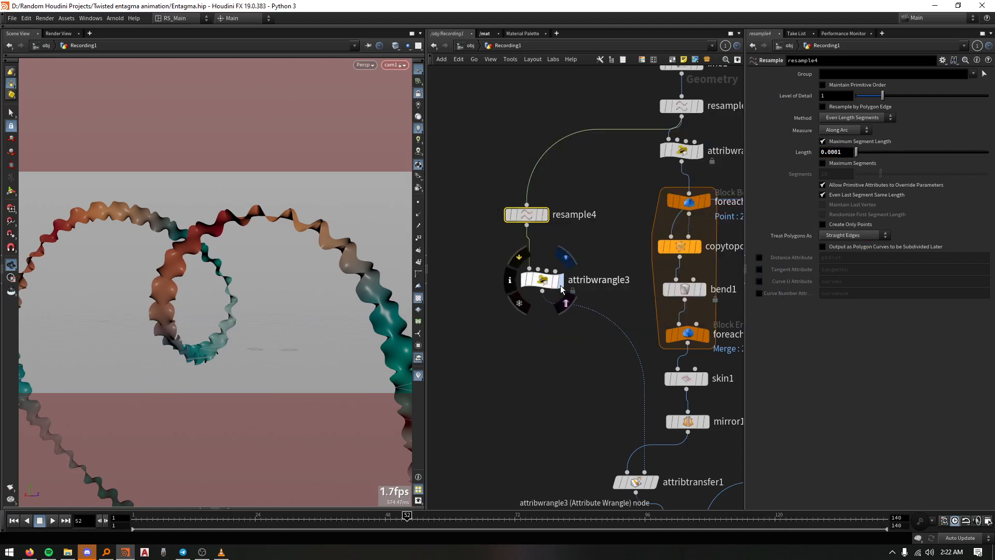
Play the animation briefly to frame 55 and set attribwrangle3's colour Offset to 0.772
middle_drag(596, 380, 559, 221)
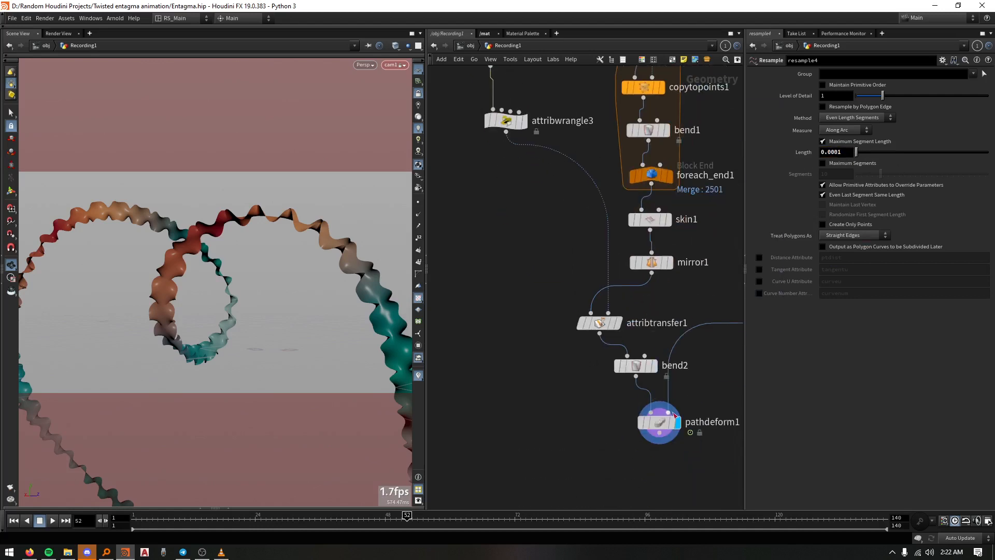
key(Up)
key(Up)
middle_drag(536, 130, 544, 255)
click(521, 247)
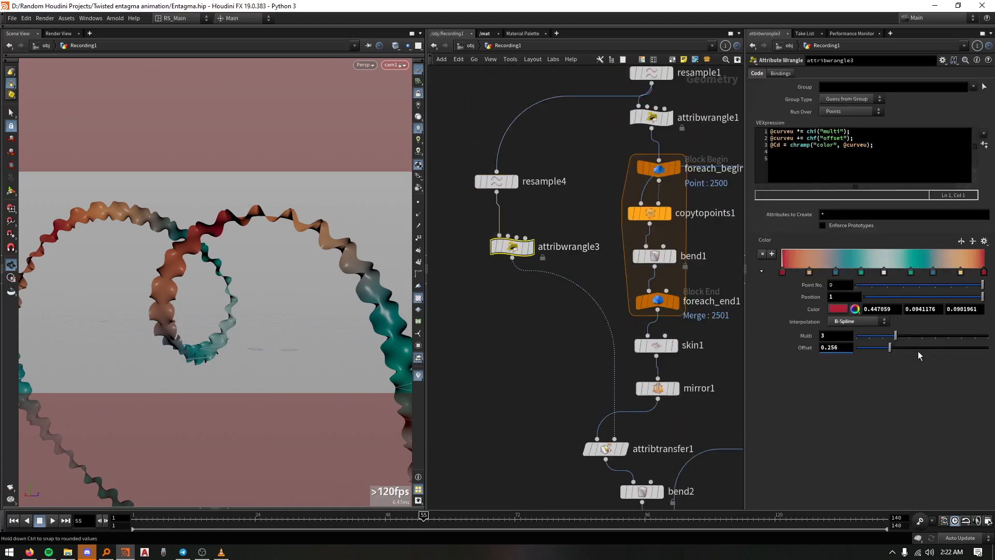
drag(906, 348, 960, 347)
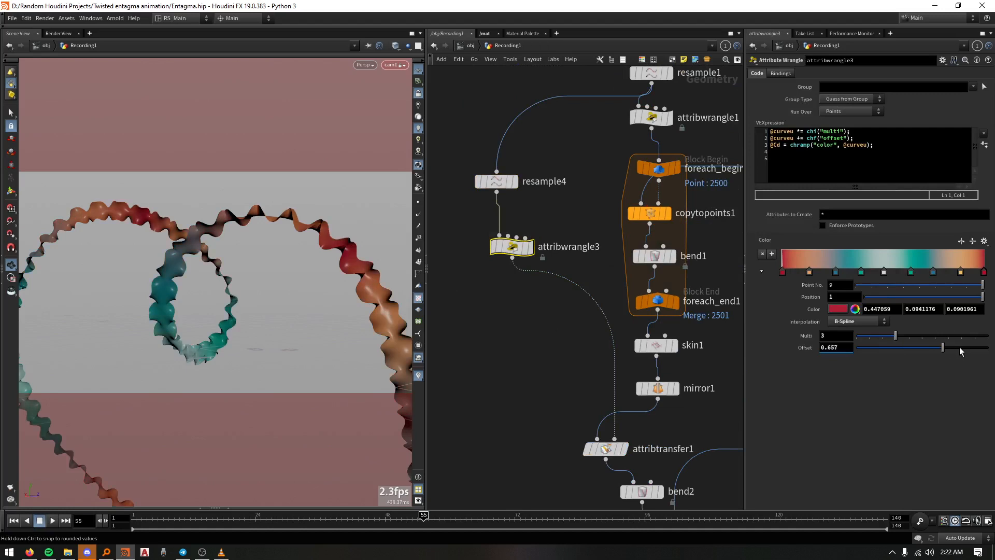
Select bend2 and move attribtransfer1 up to make room between the two nodes
middle_drag(547, 366, 509, 281)
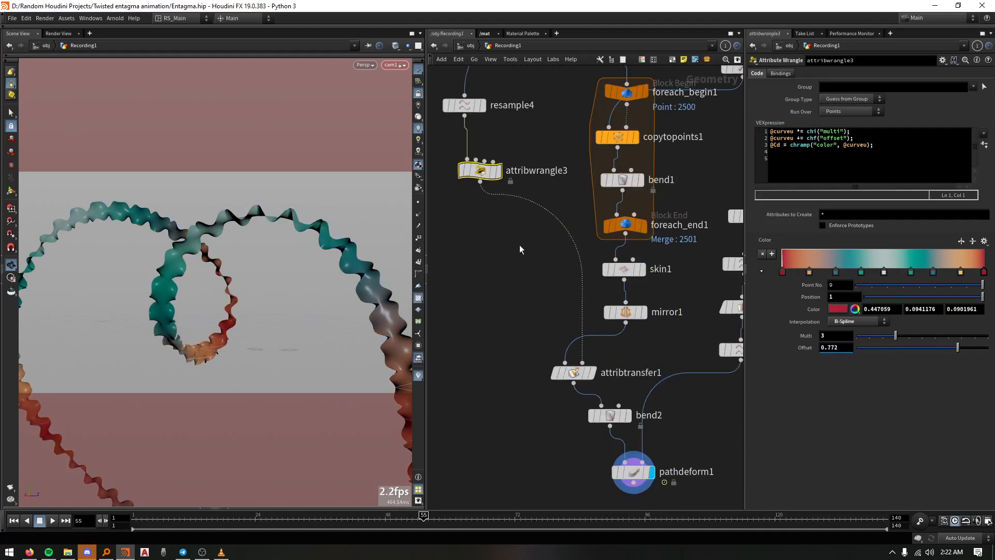
middle_drag(519, 245, 504, 180)
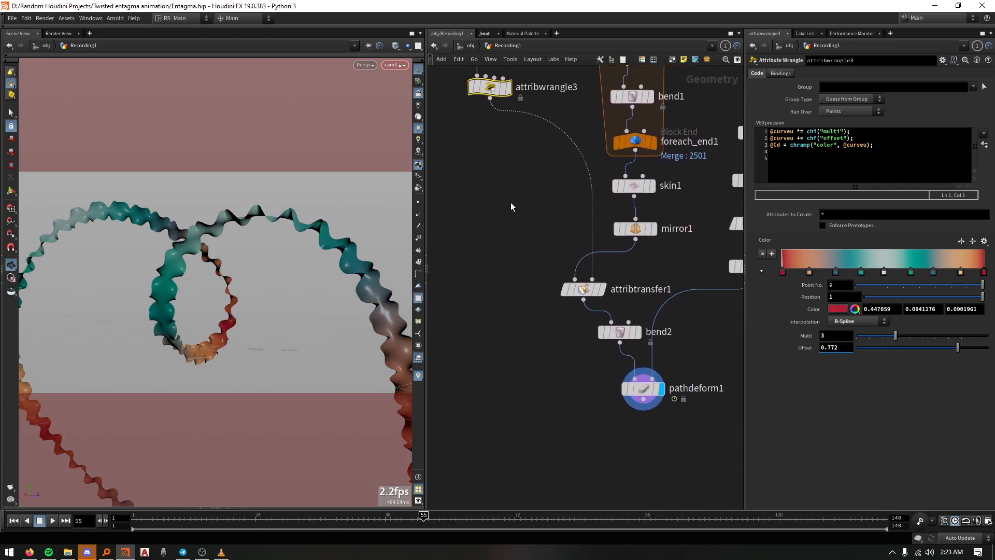
middle_drag(550, 310, 501, 256)
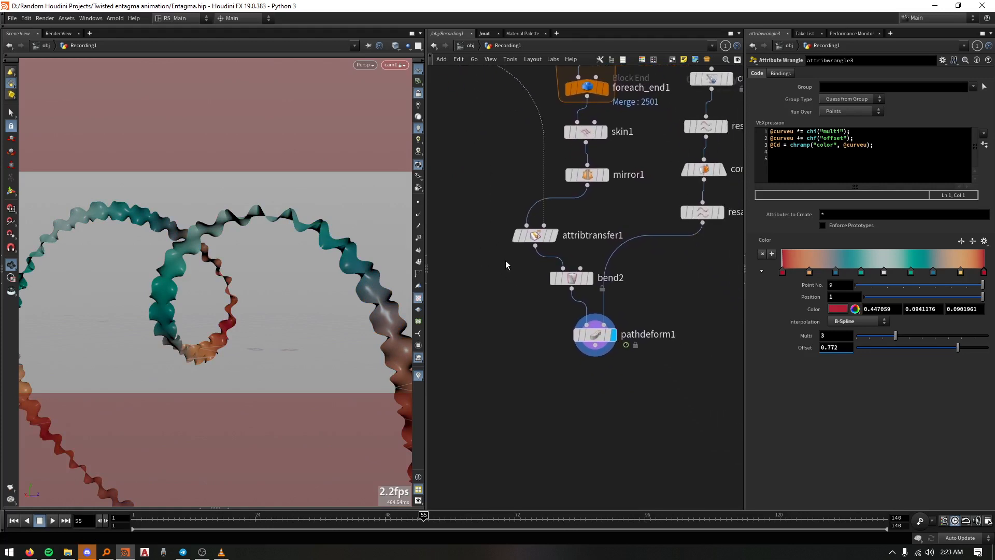
drag(586, 293, 586, 293)
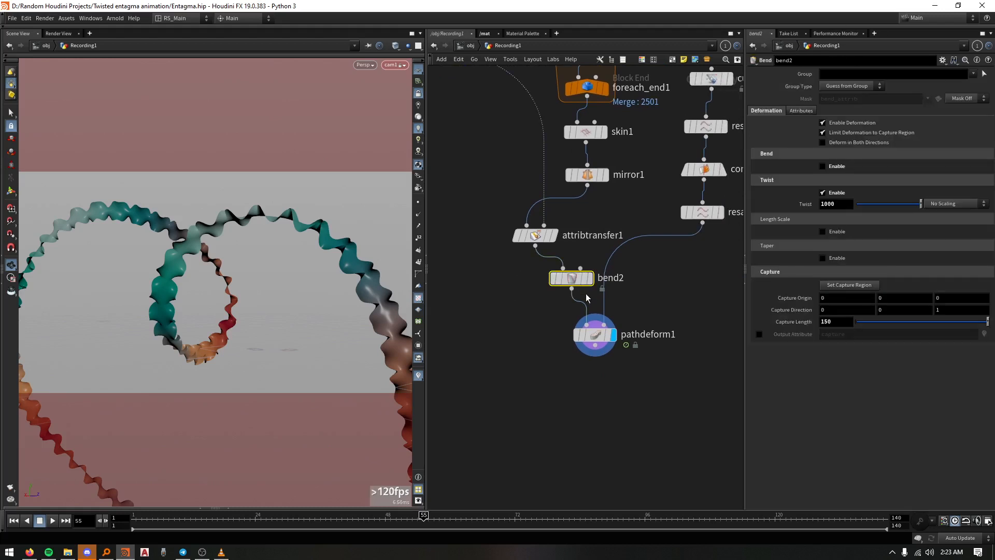
middle_drag(586, 293, 593, 320)
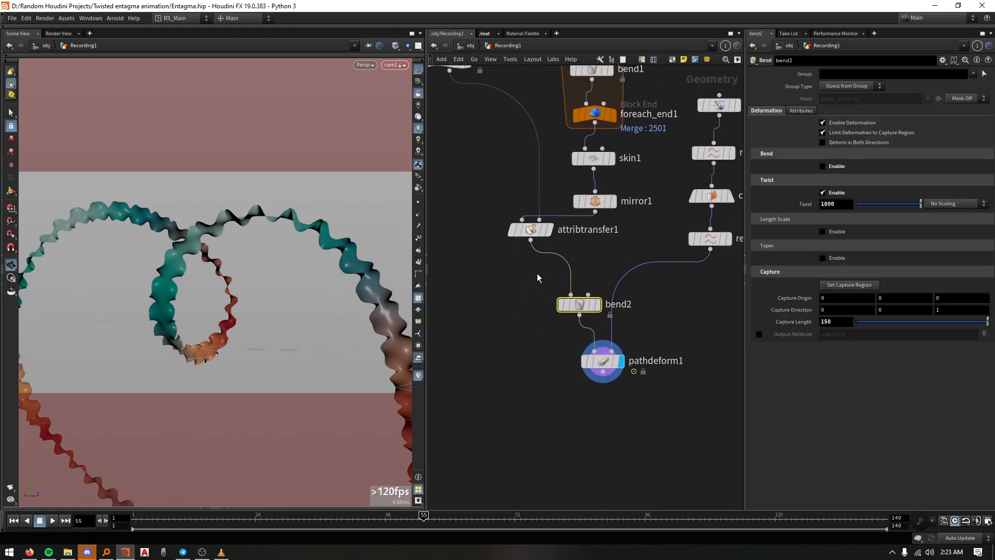
Insert a Transform node between attribtransfer1 and bend2
key(Tab)
text(trta)
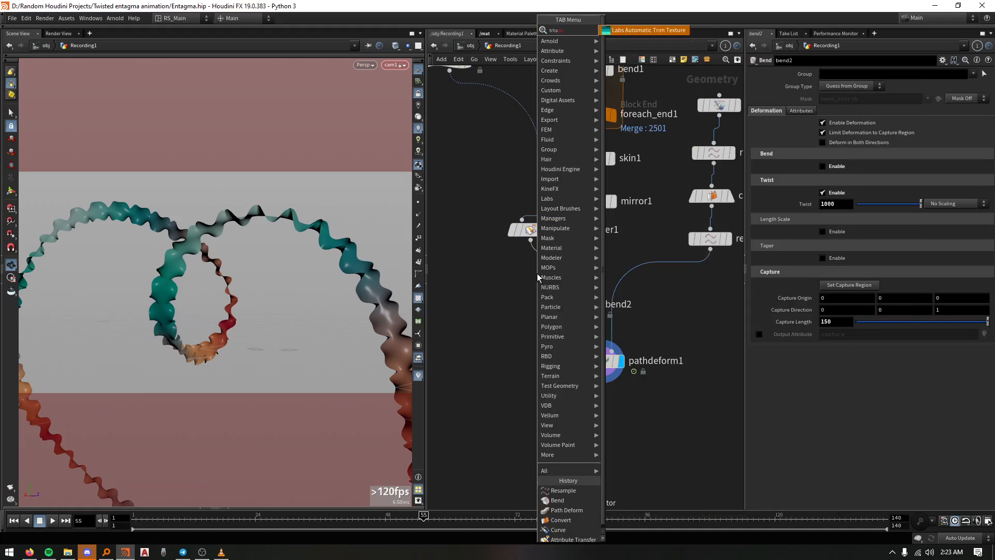
key(BackSpace)
key(BackSpace)
key(Down)
key(Down)
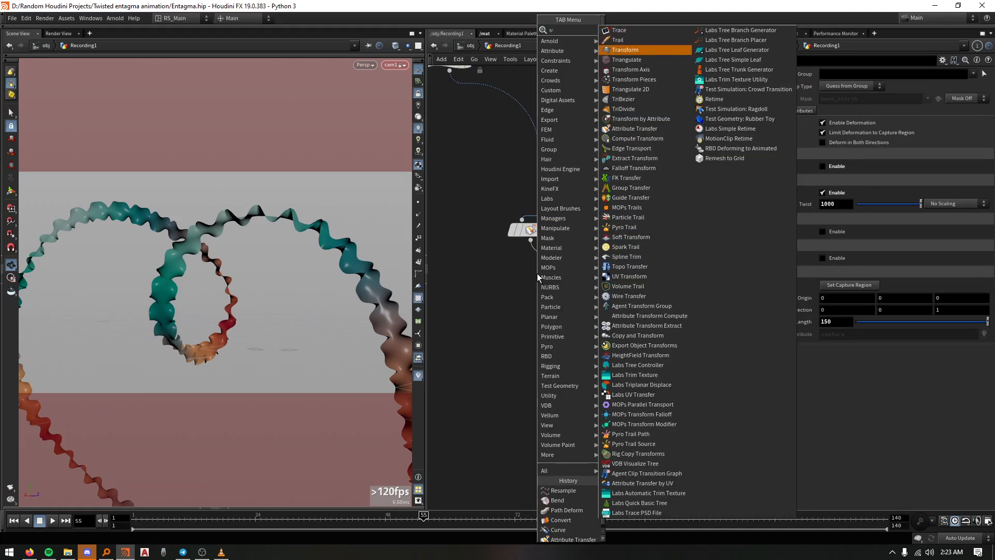
key(Return)
click(552, 272)
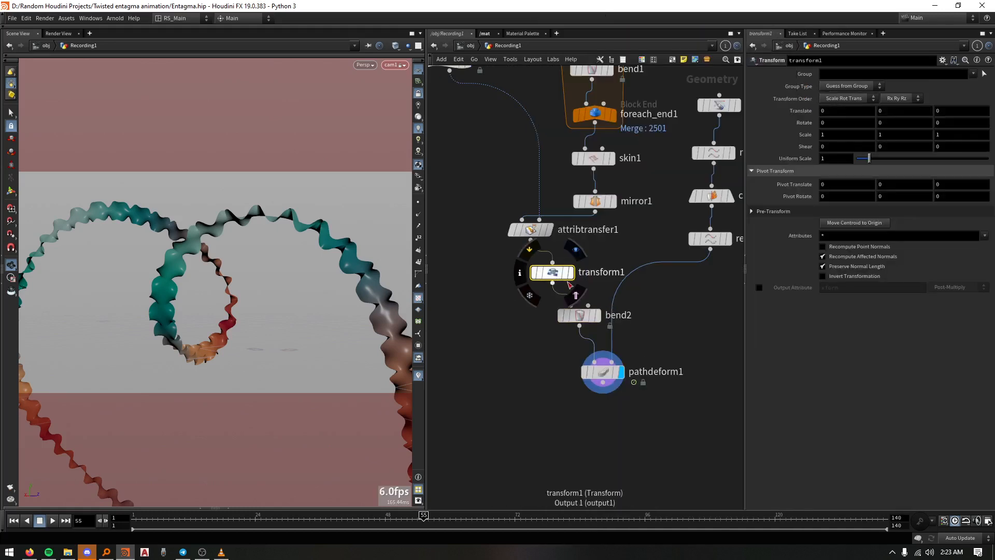
Display transform1's output and view the straight ribbon lengthwise from its near end, outside cam1
click(571, 273)
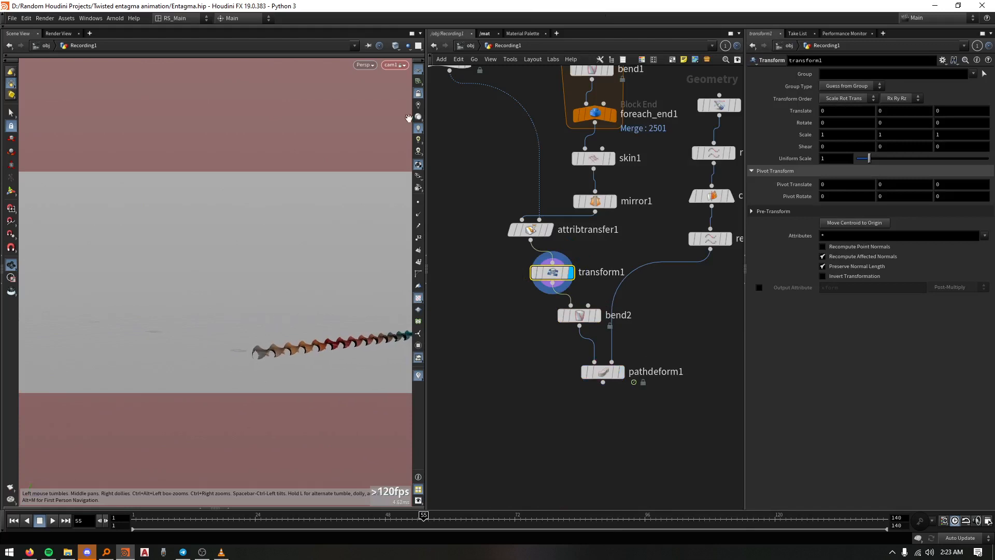
drag(312, 317, 330, 279)
middle_drag(153, 335, 150, 340)
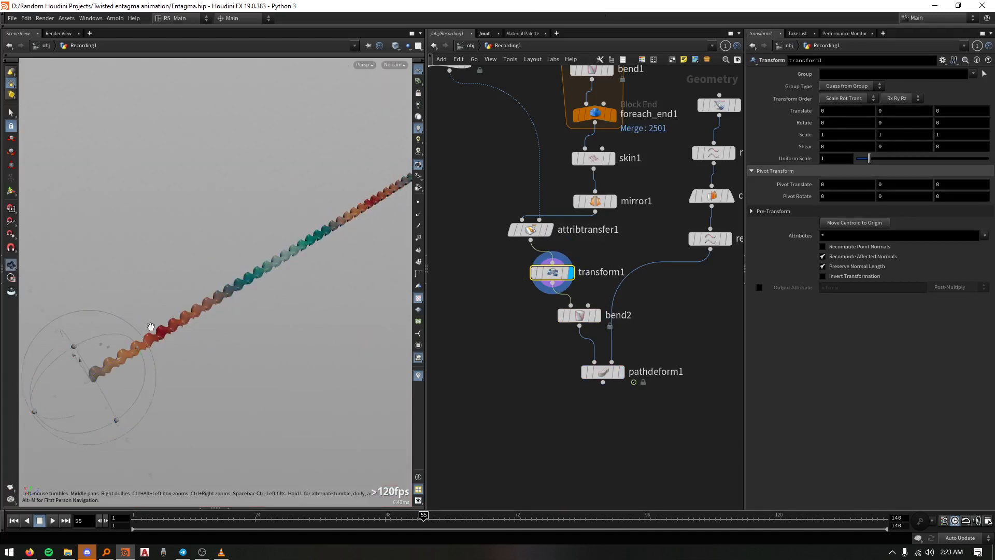
alt+drag(151, 329, 193, 344)
alt+middle_drag(192, 344, 342, 228)
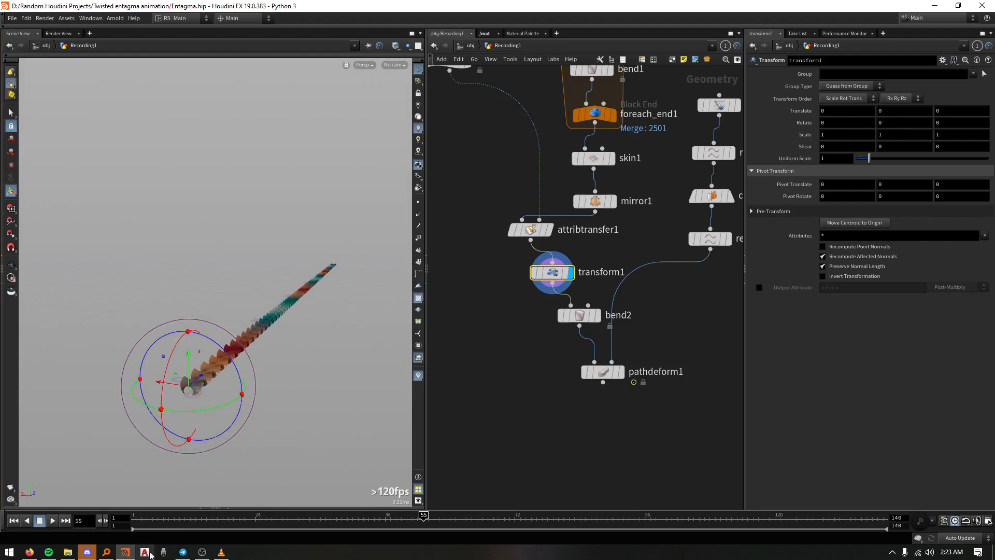
Keyframe transform1's rotation at 0 on frame 1 and at about 977 degrees around Z on frame 49
click(135, 519)
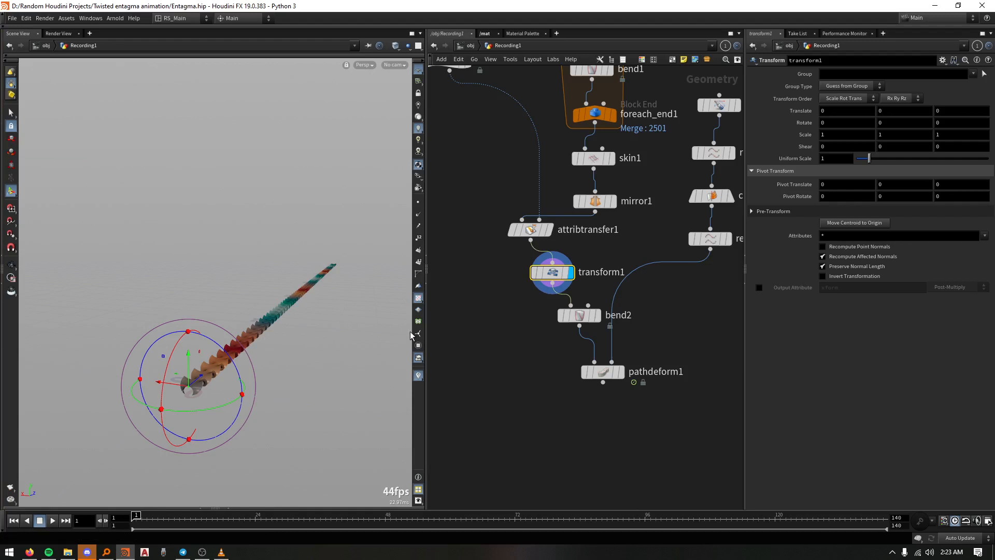
alt+click(786, 126)
drag(133, 520, 391, 520)
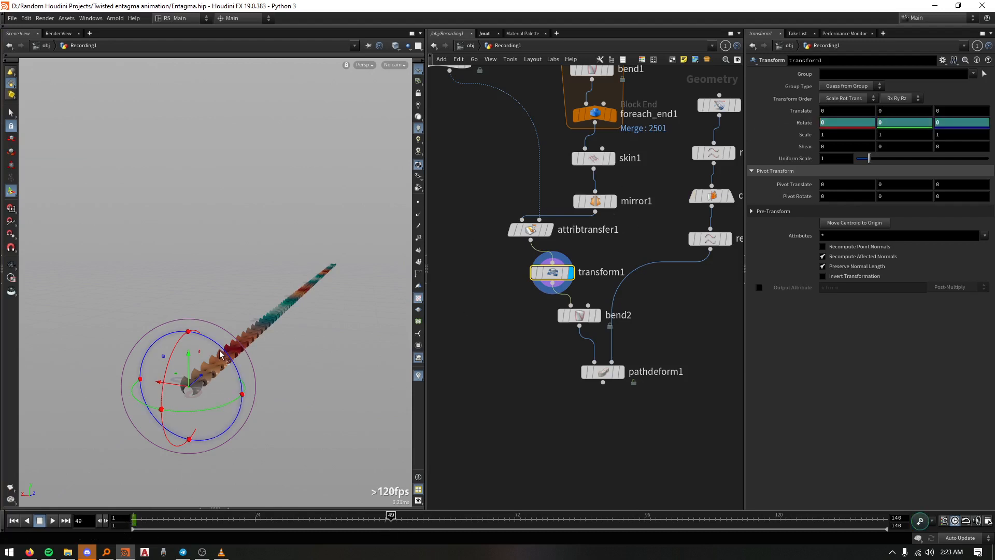
drag(220, 354, 133, 355)
alt+click(805, 122)
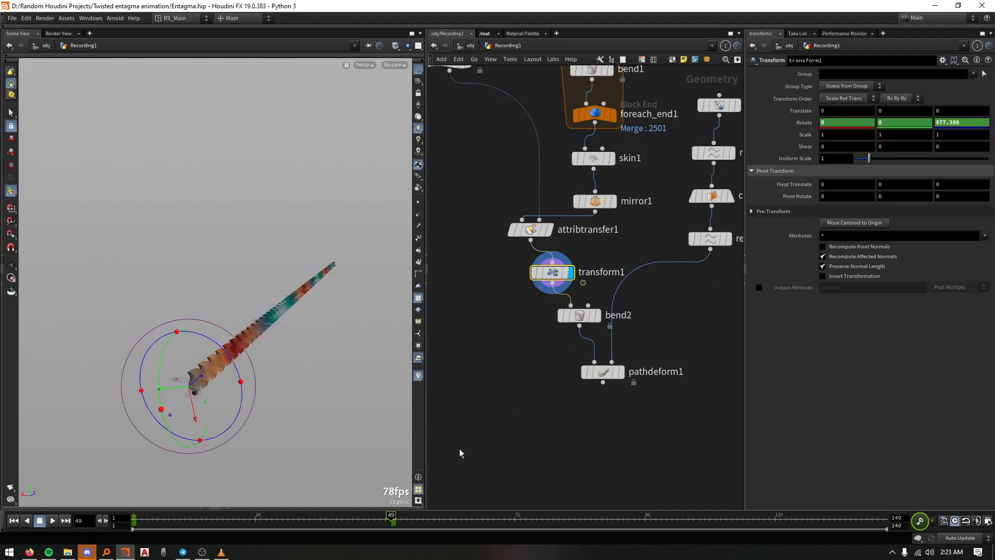
Play the ribbon's rotation from frame 1 and stop at frame 30
drag(385, 518, 109, 516)
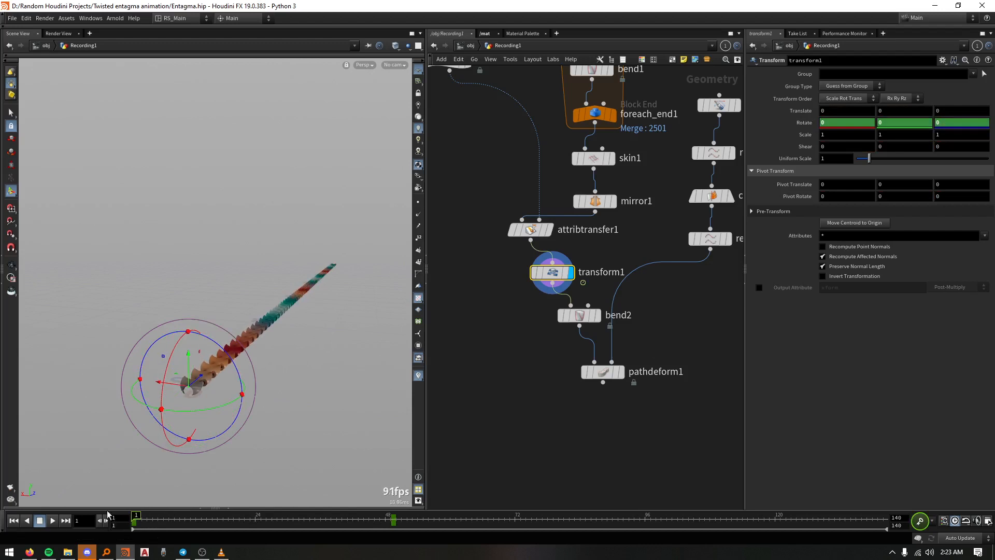
key(Up)
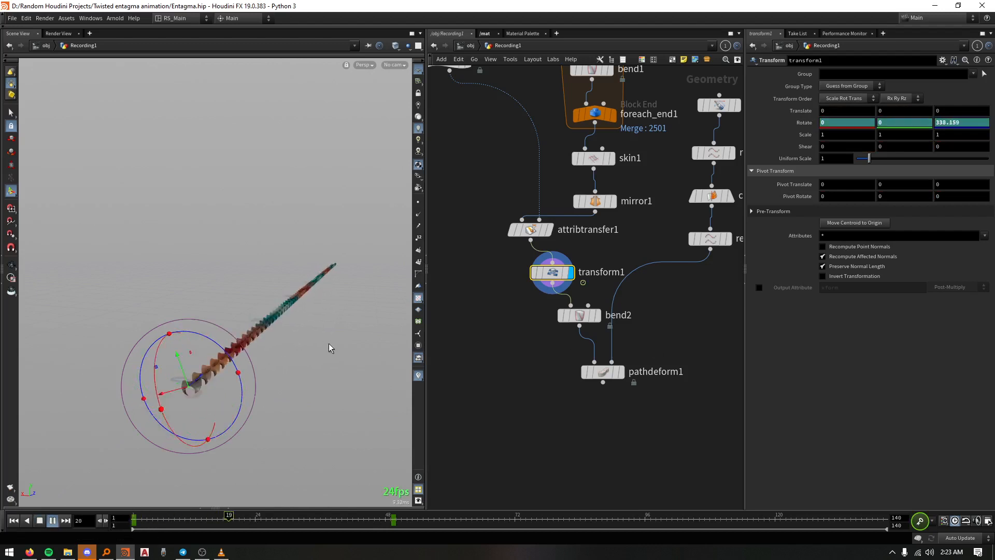
key(Up)
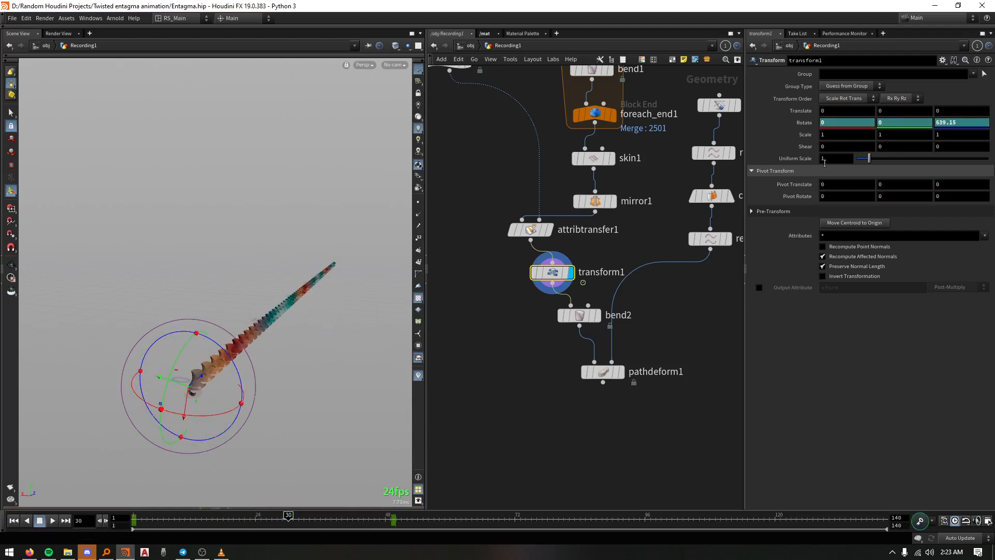
Lower transform1's final Z rotation keyframe to about 612 degrees in the Animation Editor
shift+click(941, 123)
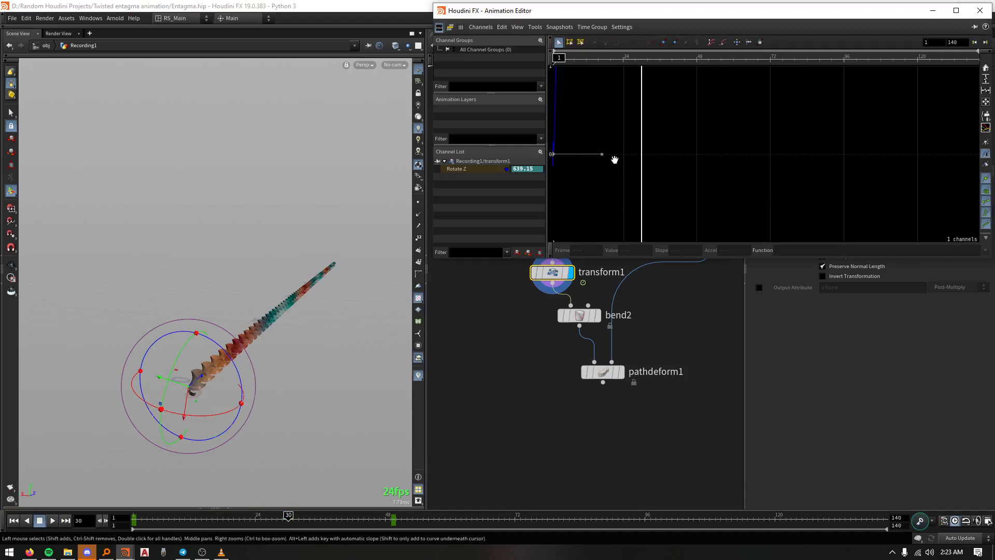
key(h)
drag(703, 78, 701, 136)
click(979, 11)
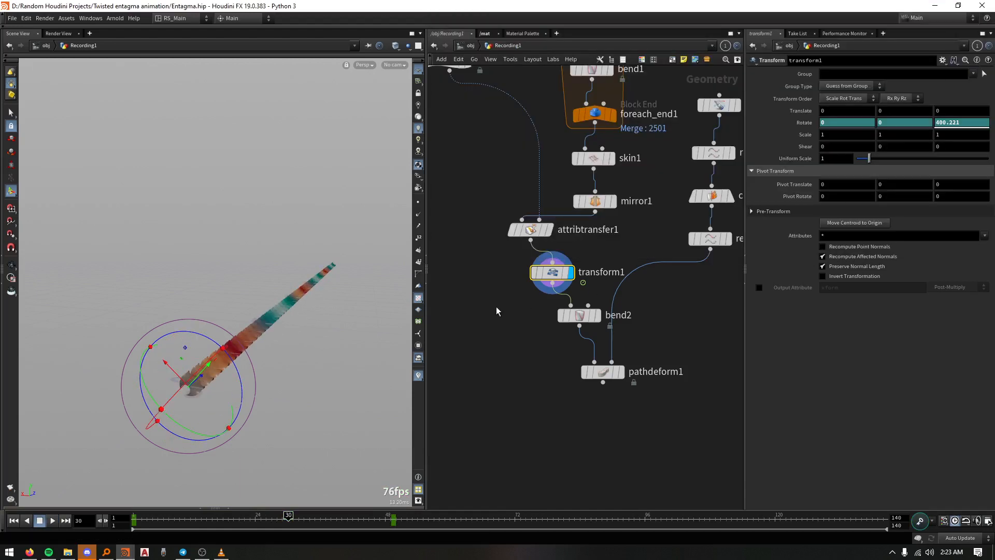
Play the ribbon's slowed rotation from frame 1 and stop at frame 52
key(Down)
key(ctrl+Up)
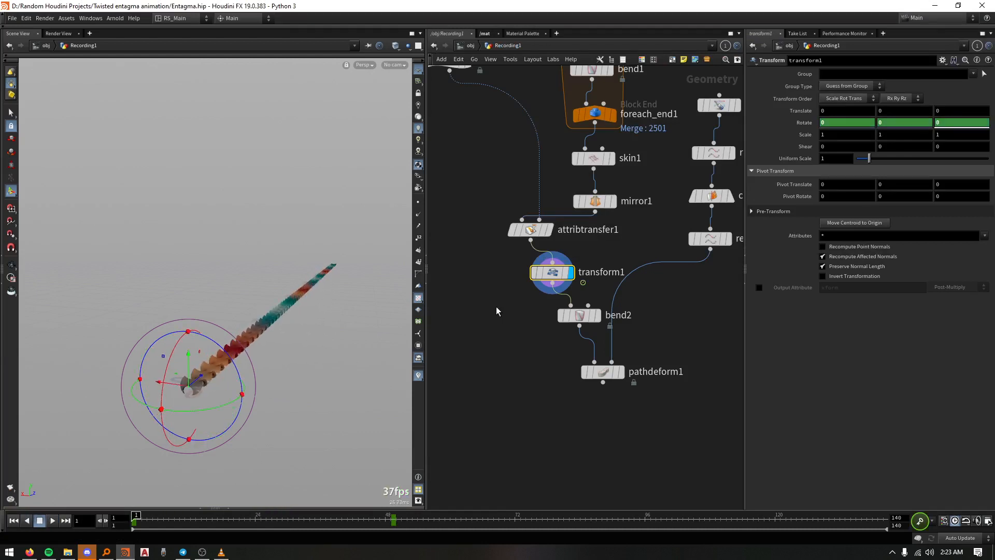
key(Up)
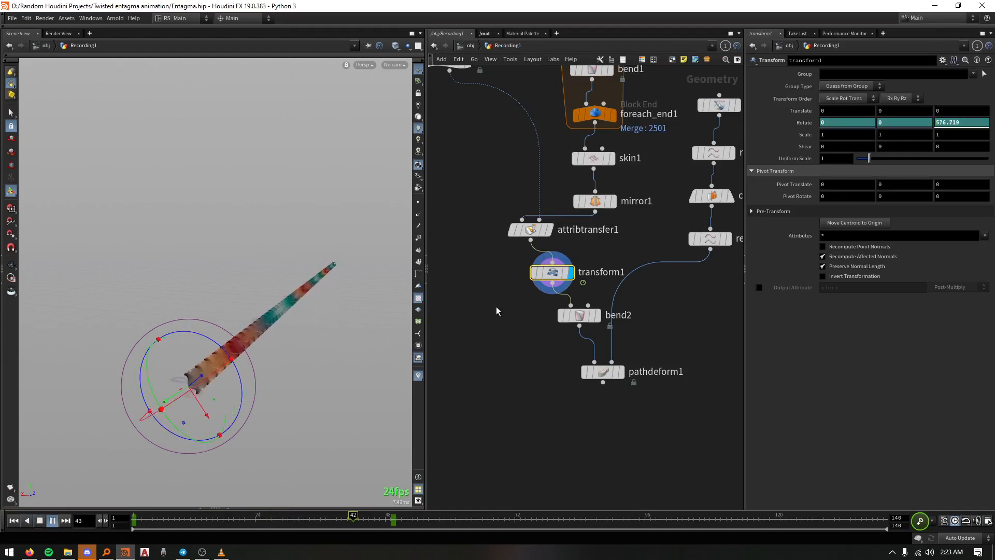
key(Up)
Set attribwrangle3's Offset to 0 and keyframe it on frame 1
middle_drag(485, 154, 501, 362)
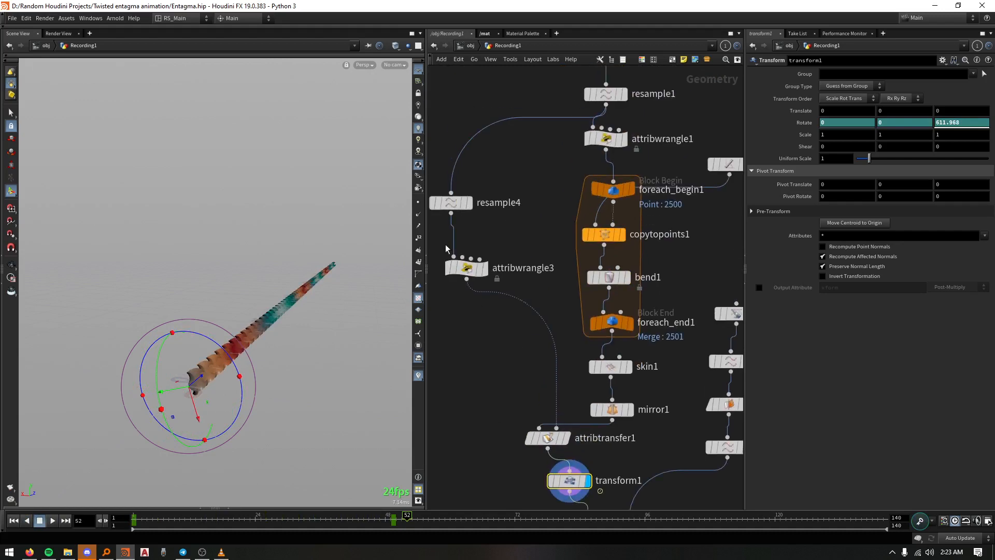
drag(447, 245, 488, 297)
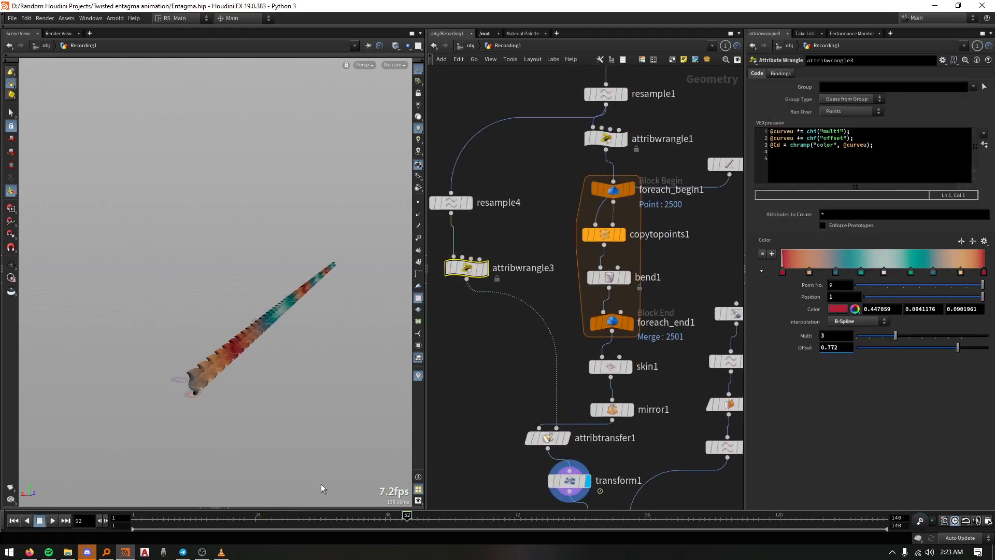
drag(409, 516, 133, 517)
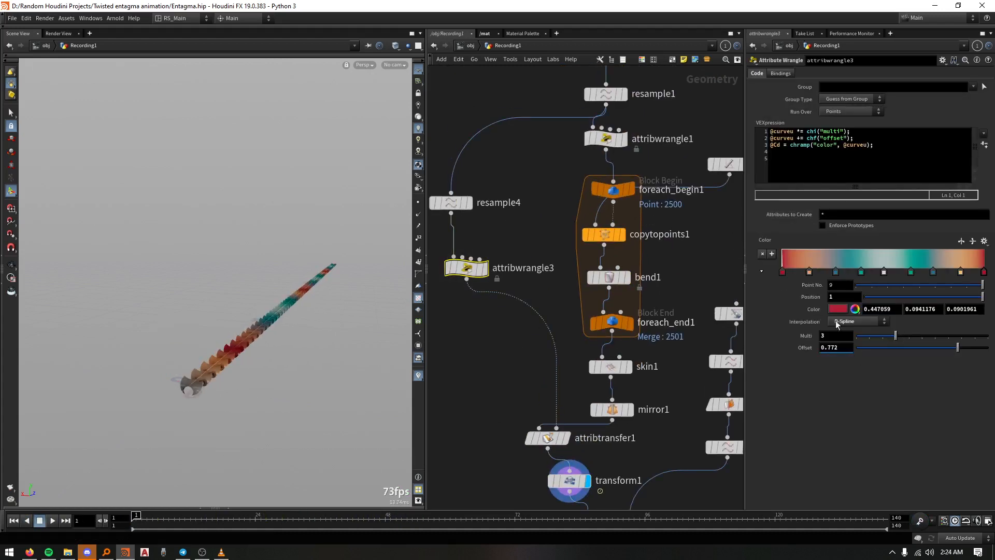
drag(868, 349, 807, 348)
shift+click(841, 348)
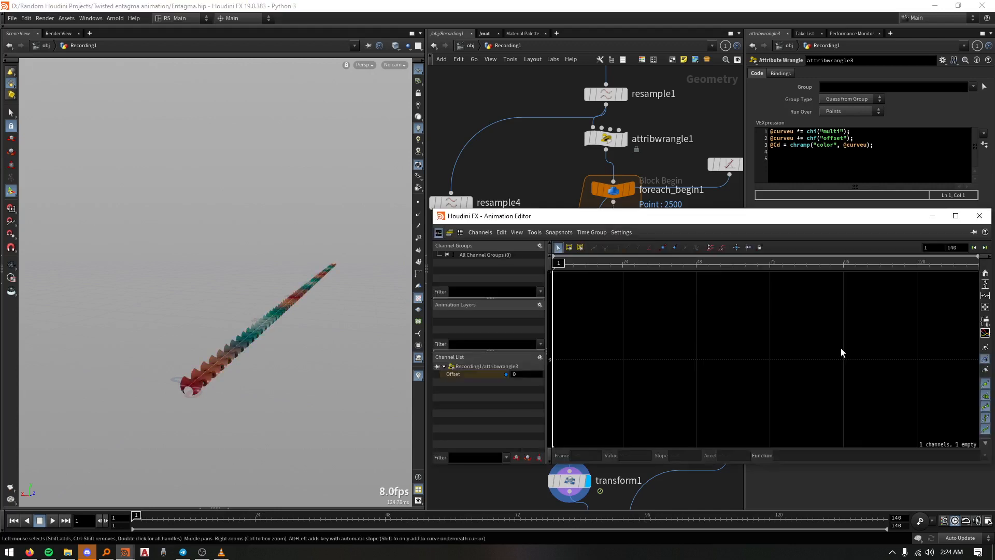
click(979, 216)
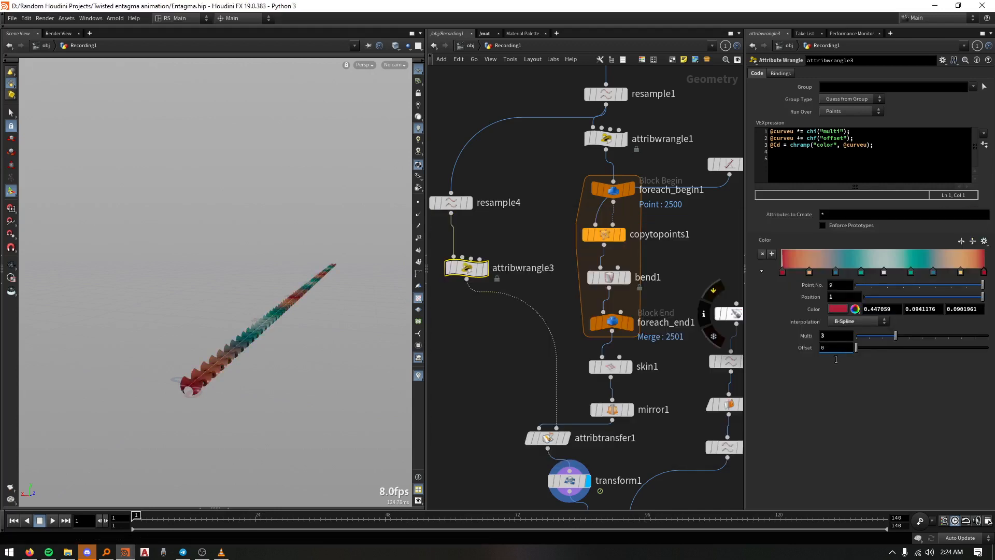
alt+click(837, 349)
Keyframe attribwrangle3's Offset at 1 on frame 50 and scrub the timeline back to frame 4
drag(326, 517, 396, 516)
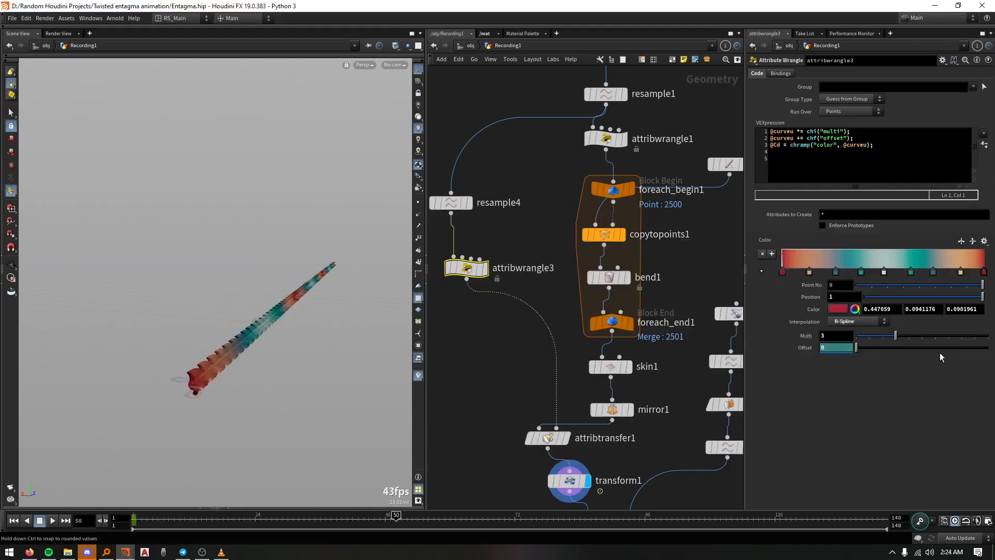
drag(941, 348, 988, 348)
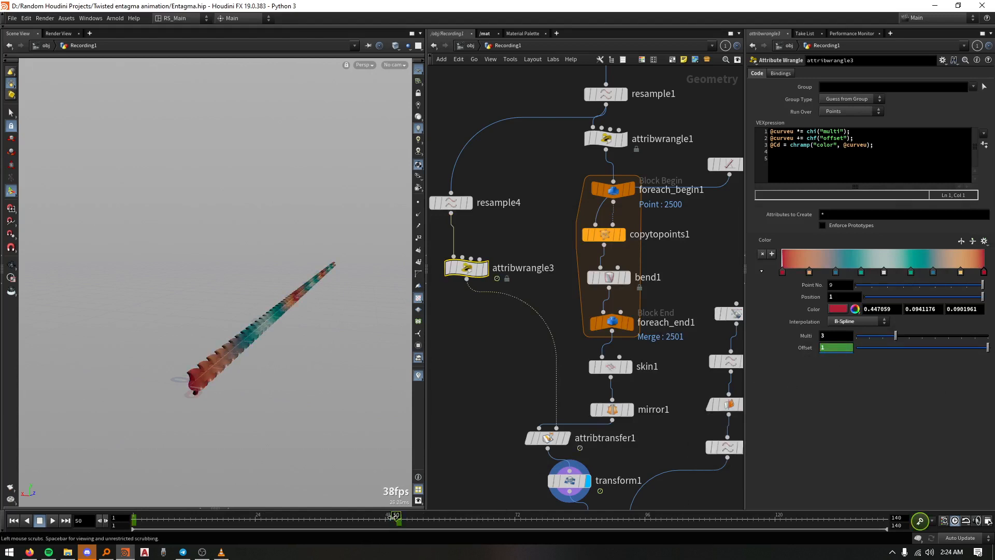
drag(396, 516, 144, 517)
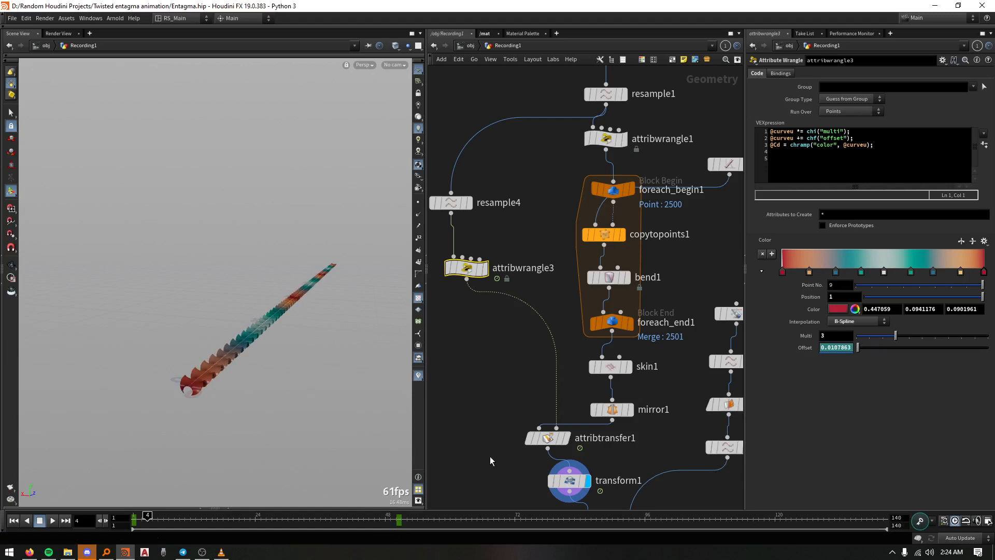
middle_drag(491, 460, 510, 392)
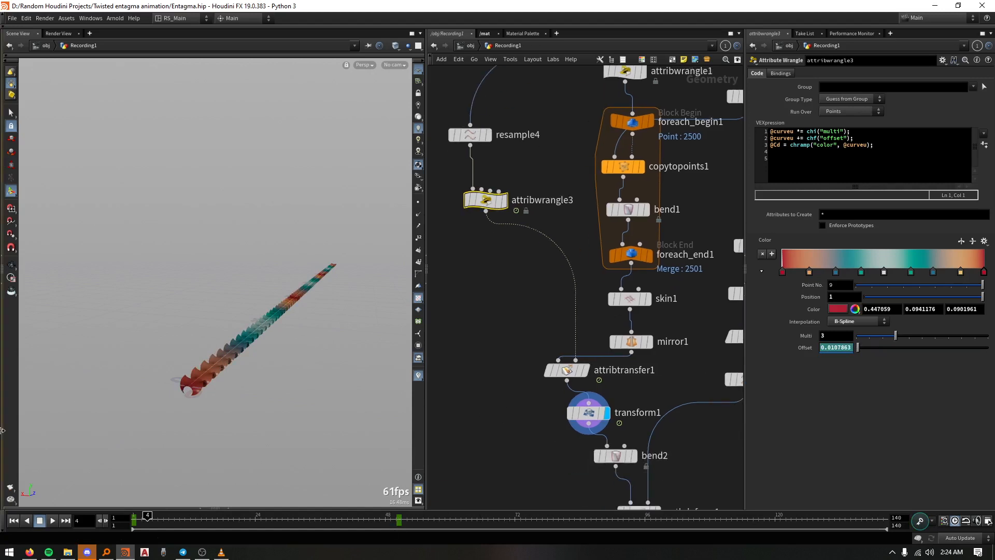
click(10, 492)
drag(112, 332, 299, 277)
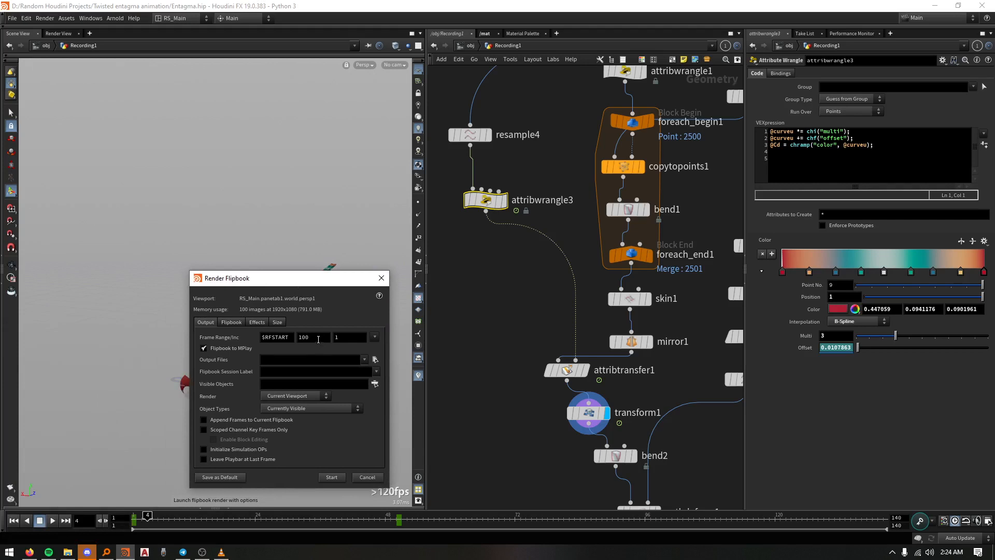
click(229, 325)
click(207, 323)
click(314, 477)
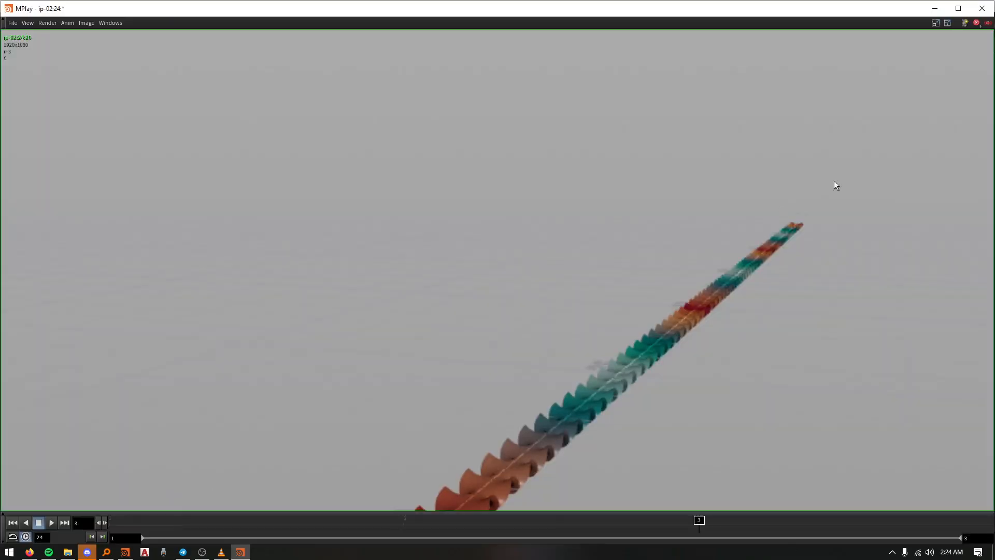
click(982, 9)
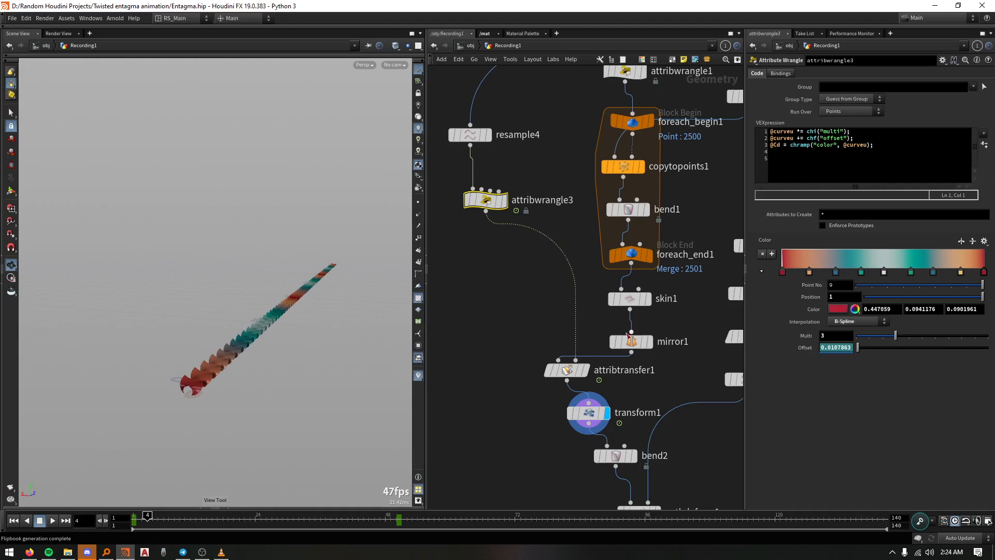
Display pathdeform1's output and render a viewport flipbook of the looping ribbon up to frame 100
middle_drag(511, 371, 513, 269)
scroll(506, 312, down, 2)
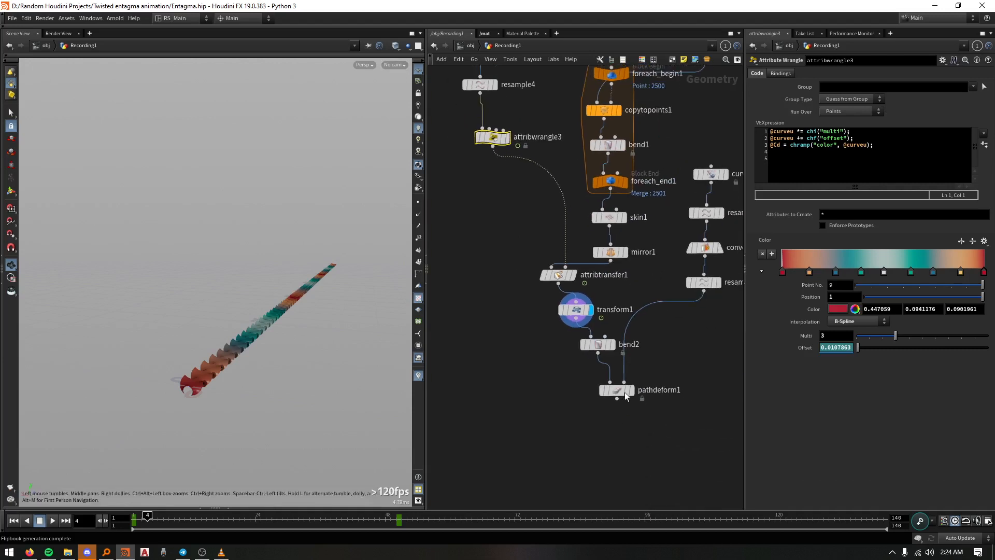
click(627, 392)
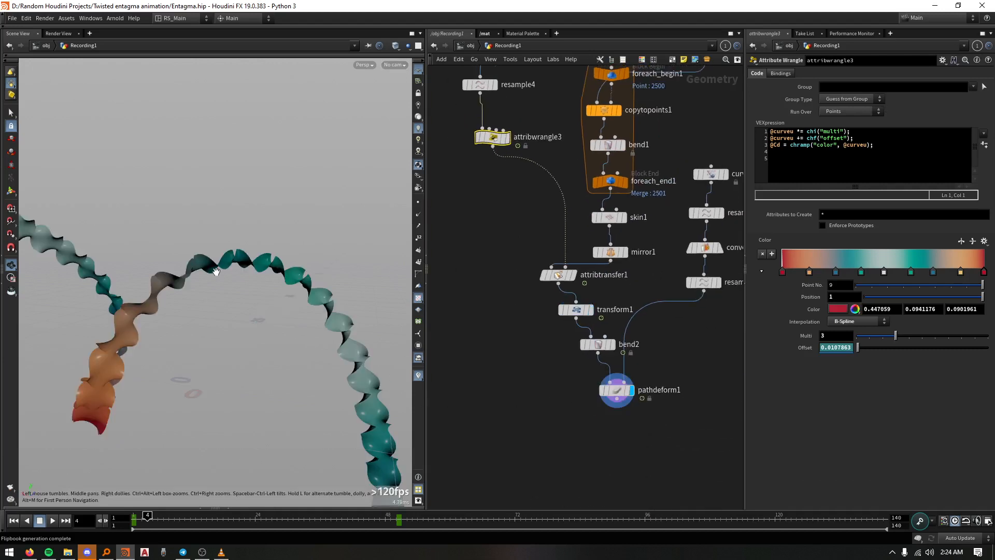
drag(216, 271, 143, 407)
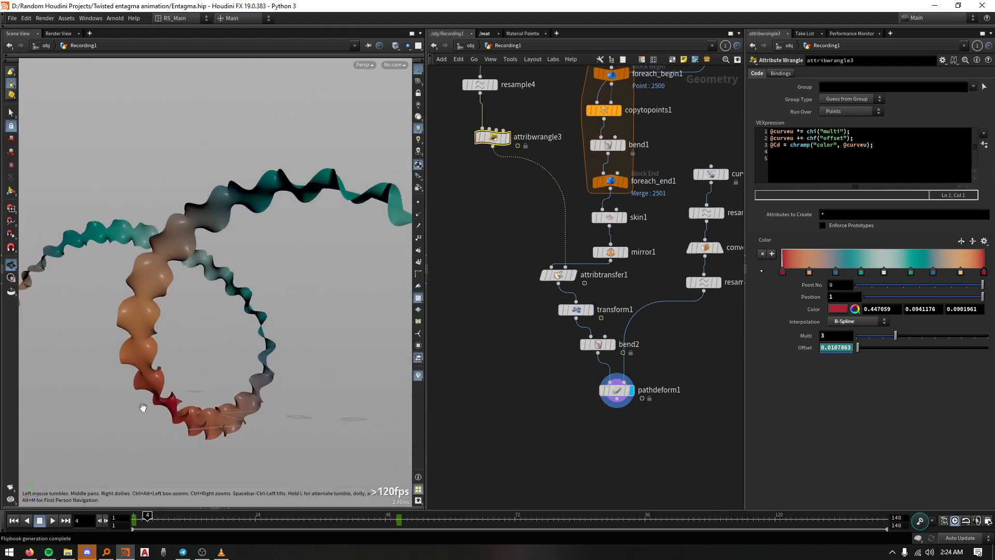
click(11, 488)
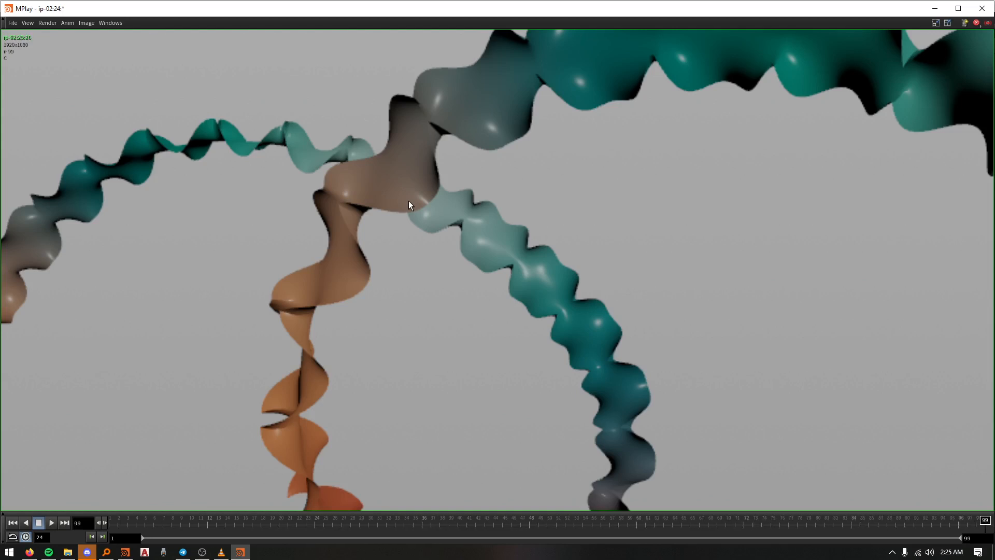
Replay the flipbook repeatedly from its first frames to examine the ribbon's rotation and colour shift
click(115, 525)
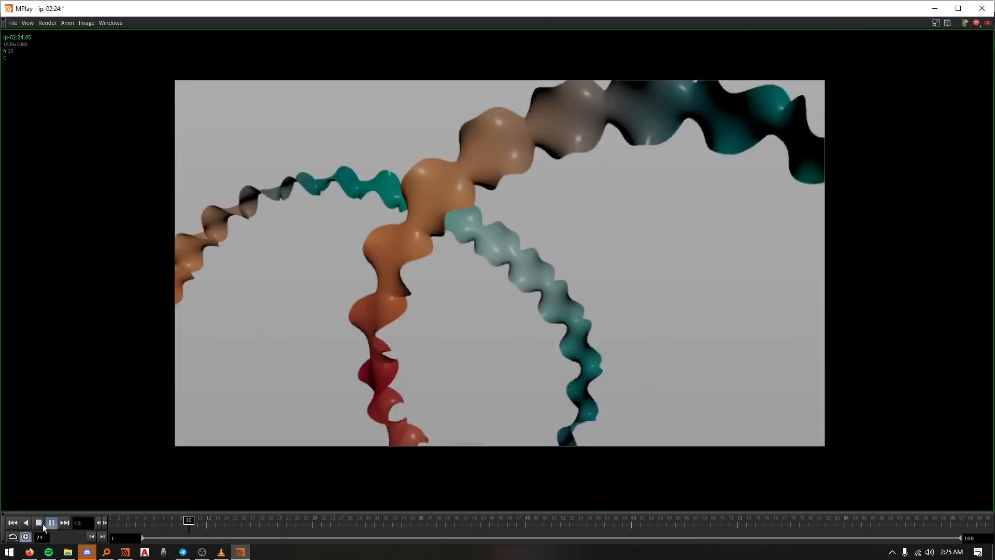
drag(201, 522, 82, 526)
key(Up)
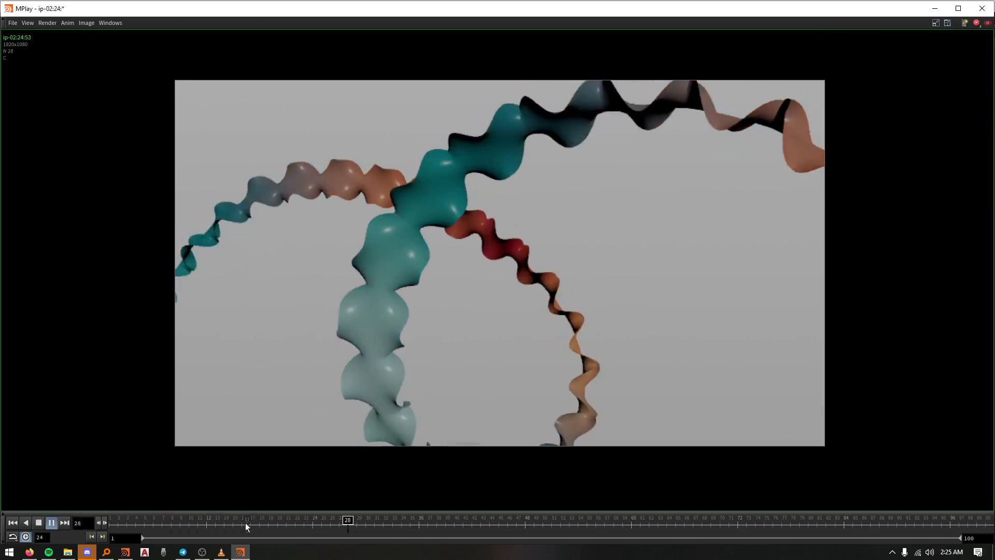
drag(244, 522, 86, 522)
key(Up)
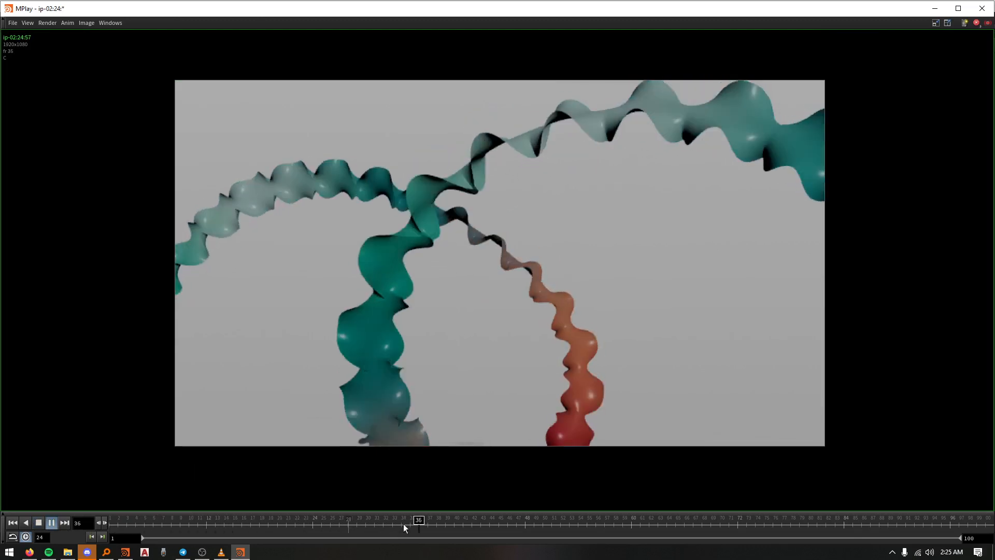
drag(302, 530, 241, 534)
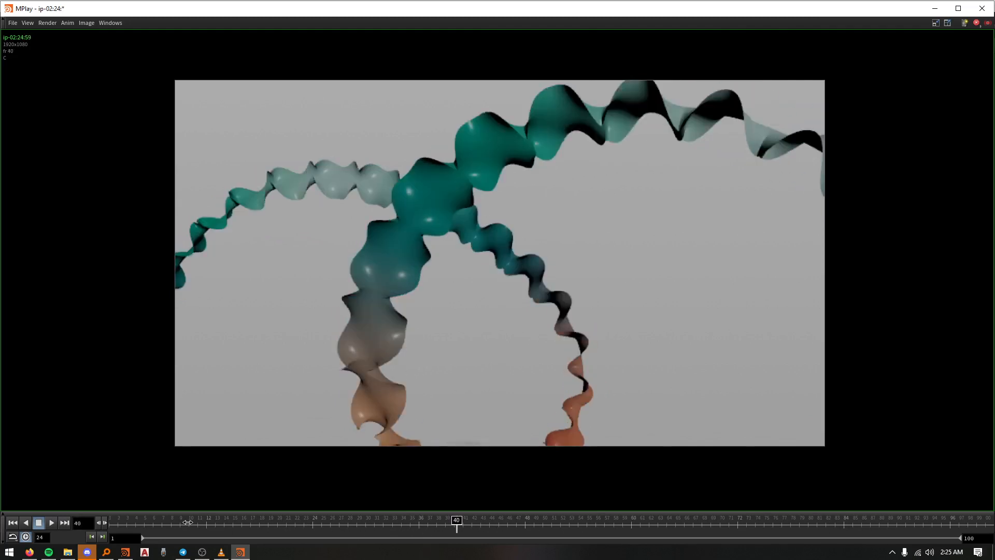
drag(115, 528, 111, 528)
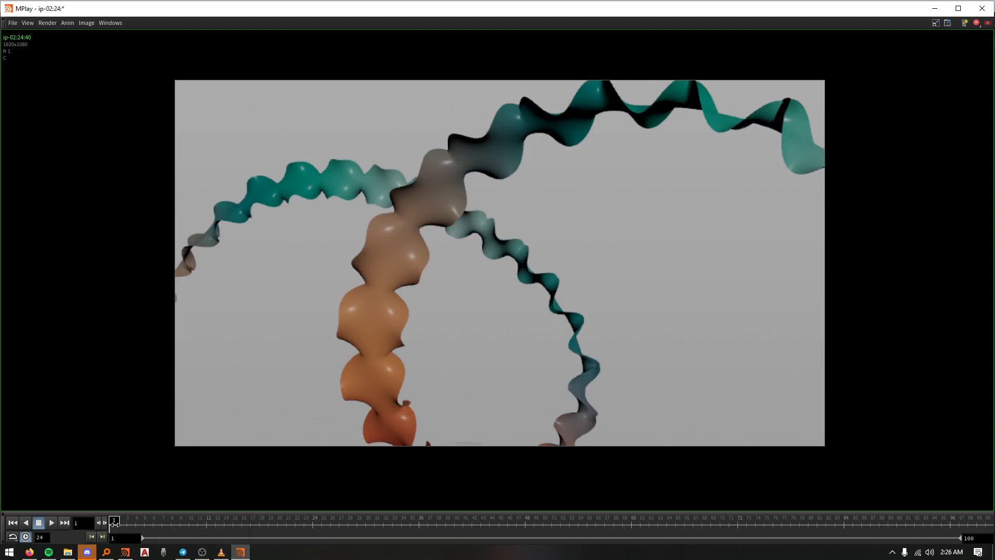
key(Up)
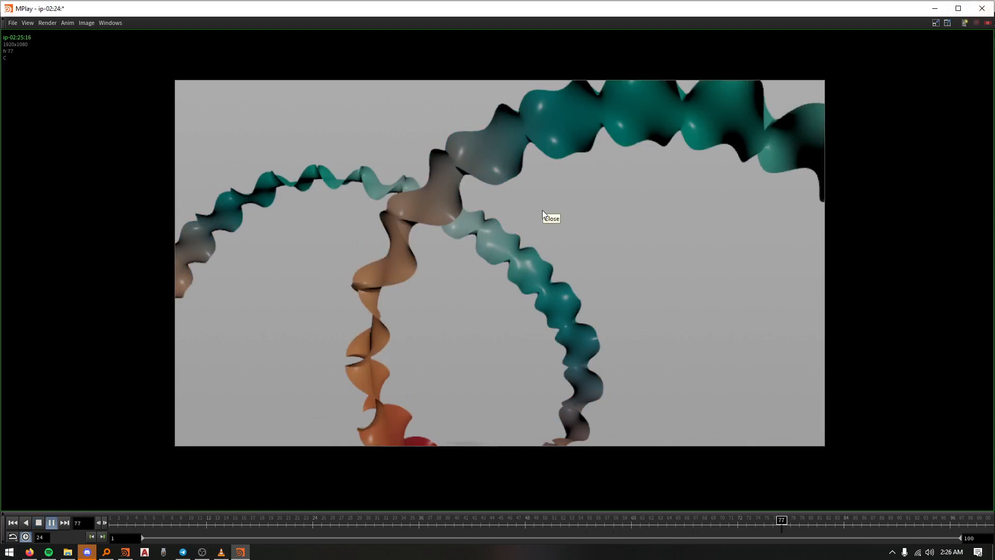
Switch back to Houdini and inspect the settings of transform1 and attribwrangle3
click(125, 552)
middle_drag(447, 353, 464, 385)
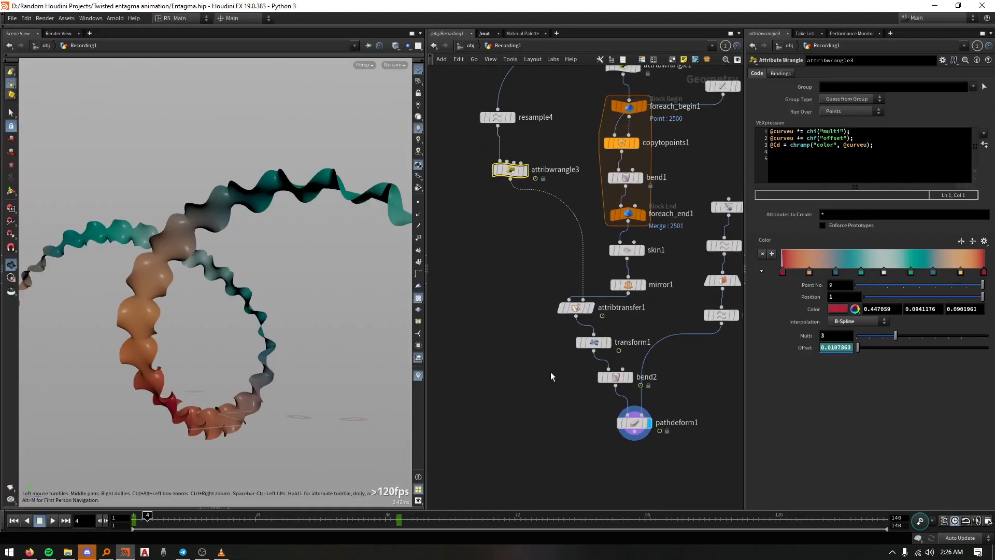
drag(551, 371, 640, 333)
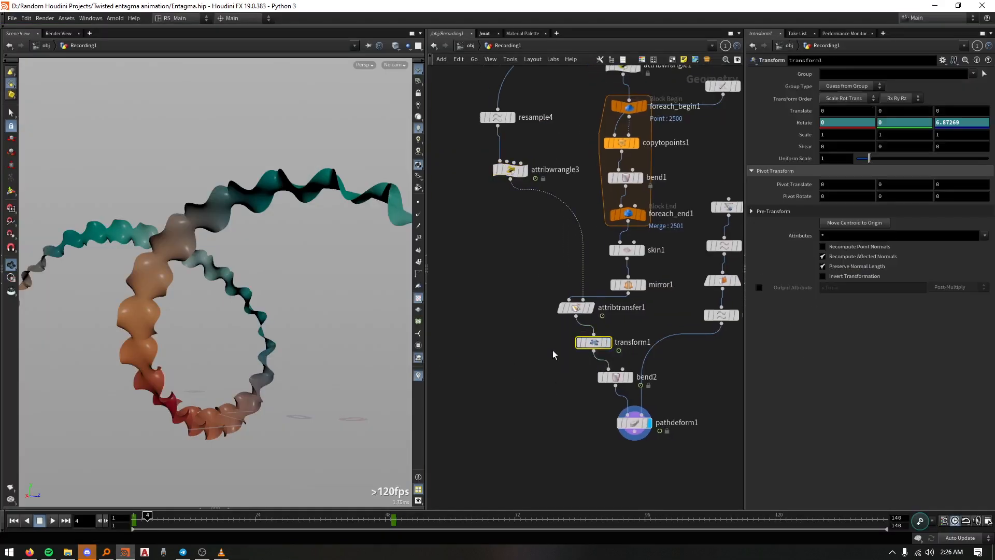
middle_drag(506, 243, 510, 356)
drag(483, 310, 536, 216)
scroll(536, 419, down, 2)
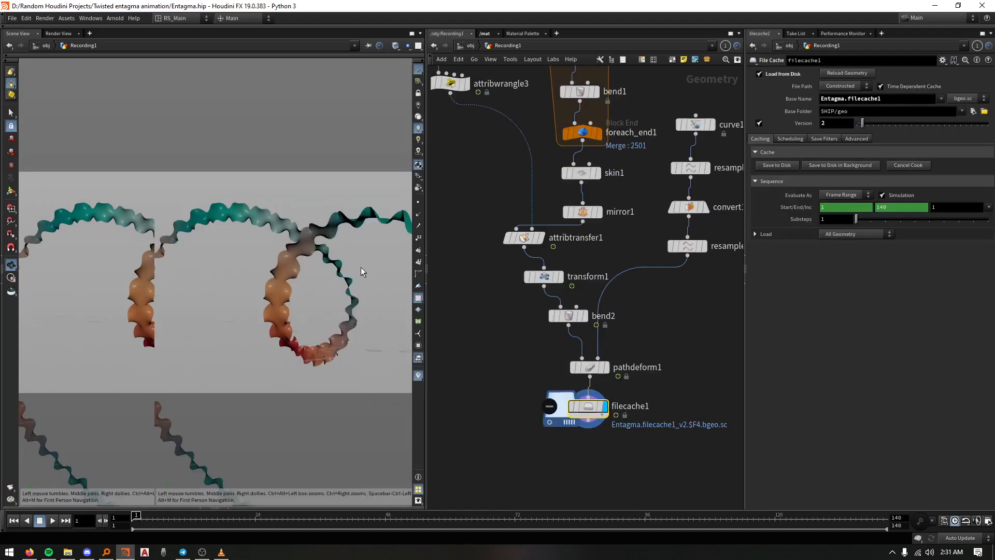
Play the cached ribbon animation through cam1 in an enlarged scene view, and restore the pane layout
key(ctrl+b)
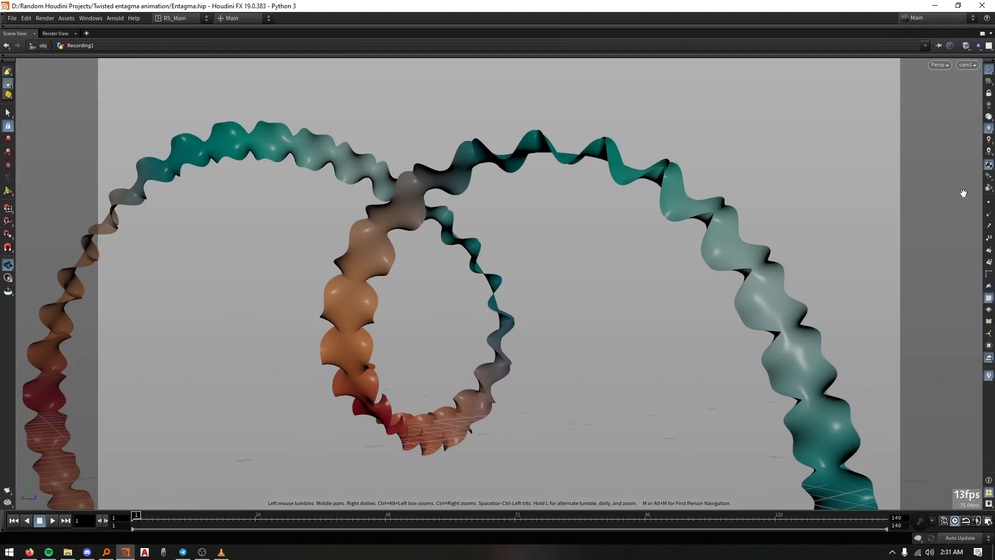
key(Up)
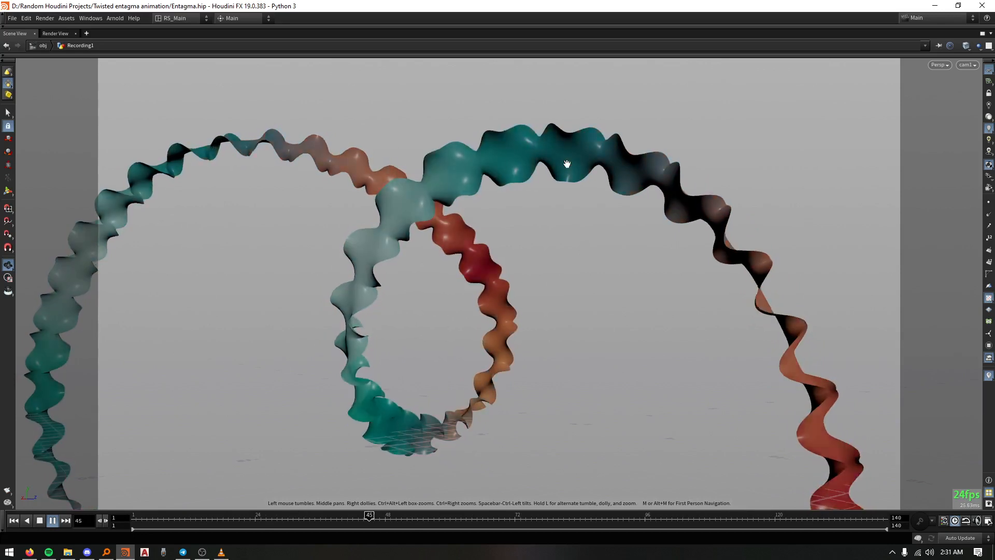
key(ctrl+b)
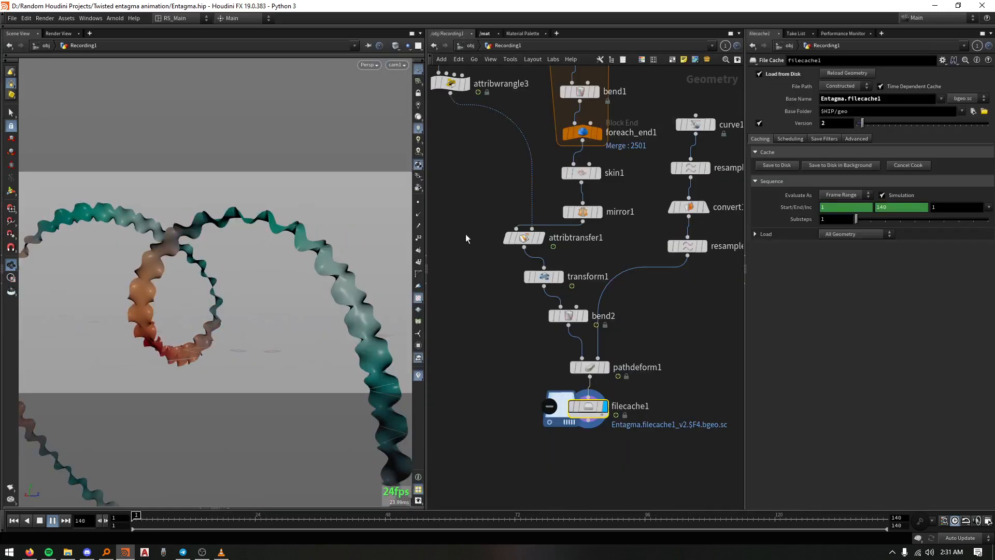
Return to the object level and arrange the Recording and Recording1 nodes side by side below cam1
key(u)
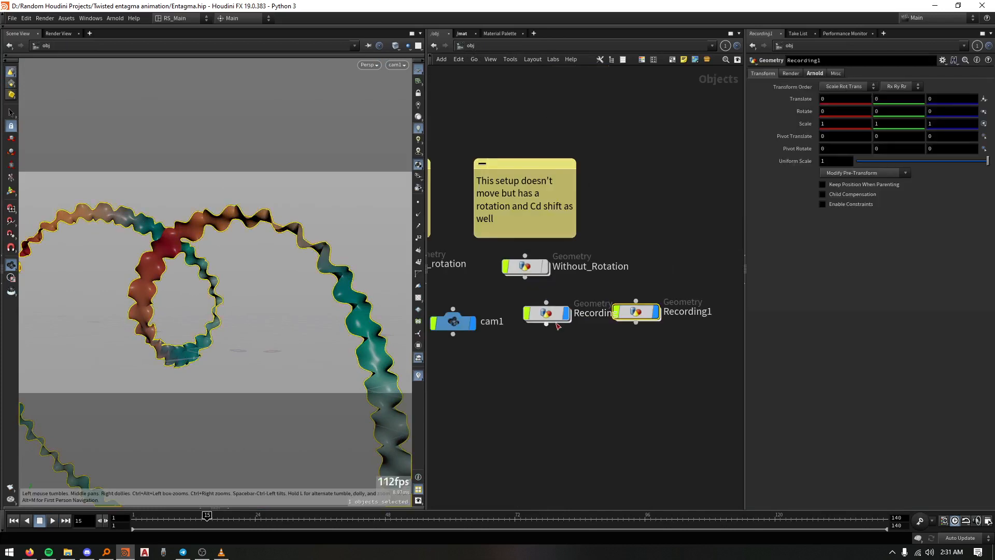
middle_drag(557, 324, 636, 363)
drag(727, 323, 639, 372)
drag(625, 352, 483, 433)
drag(614, 414, 638, 416)
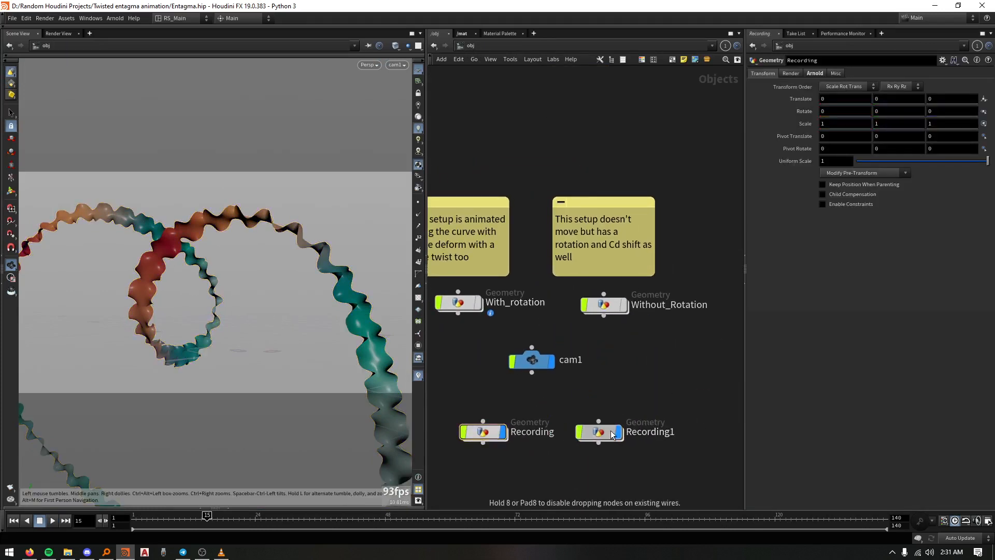
drag(514, 444, 487, 444)
middle_drag(623, 404, 649, 350)
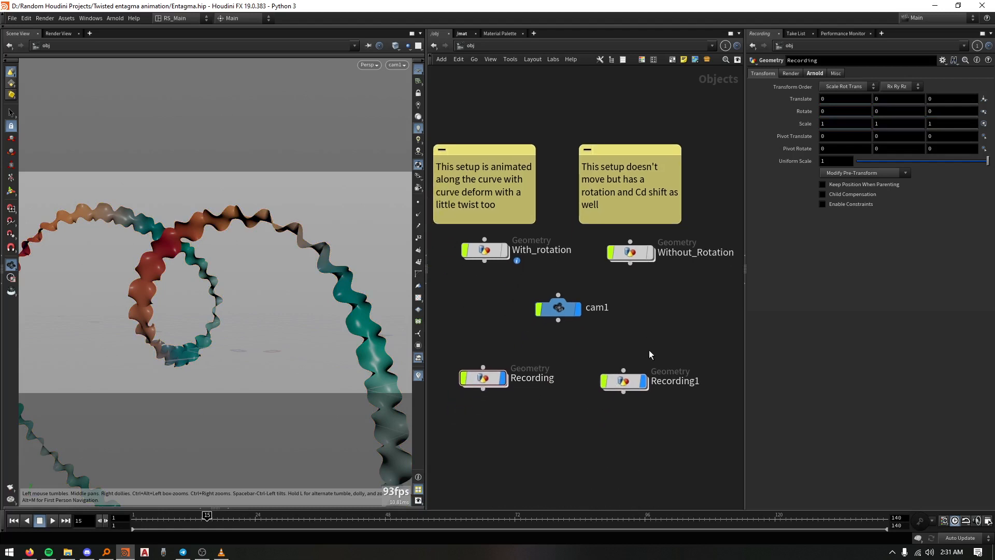
key(Tab)
key(Escape)
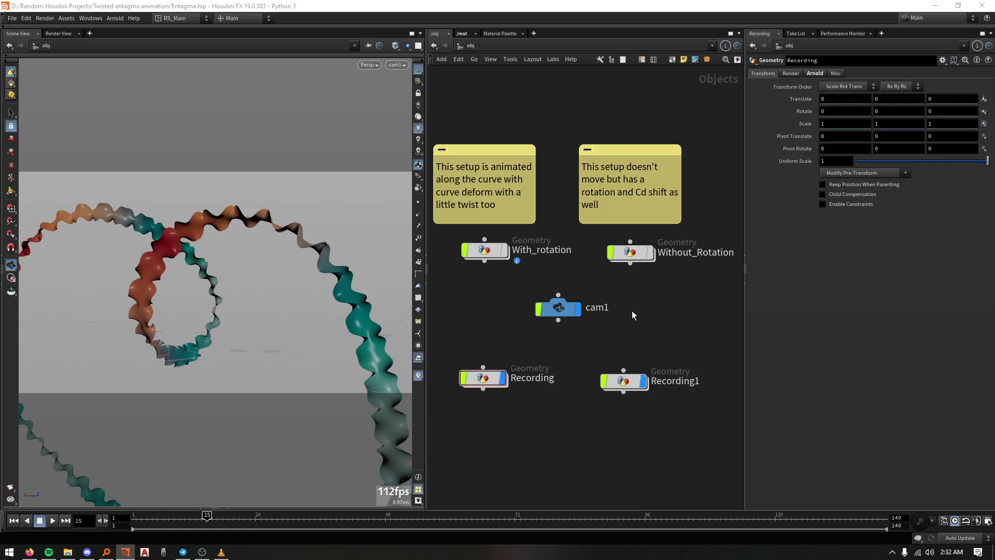
Open Recording1's node network and examine its chain down to filecache1
middle_drag(504, 98, 520, 117)
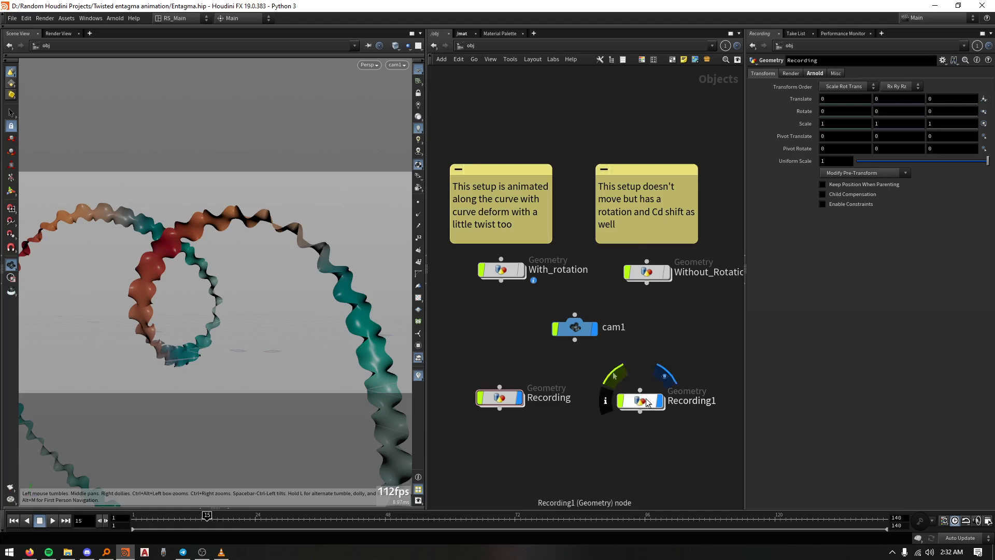
double_click(630, 400)
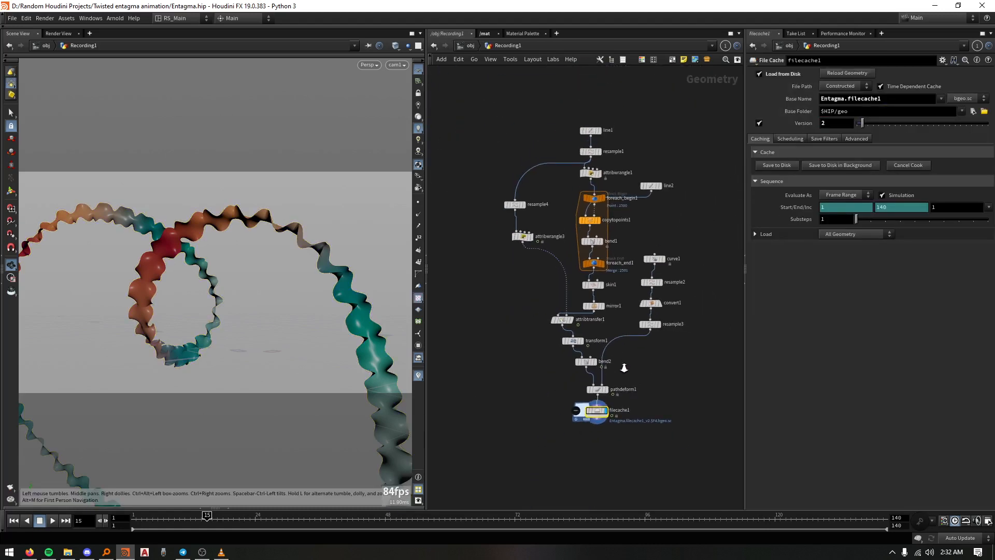
scroll(623, 332, up, 5)
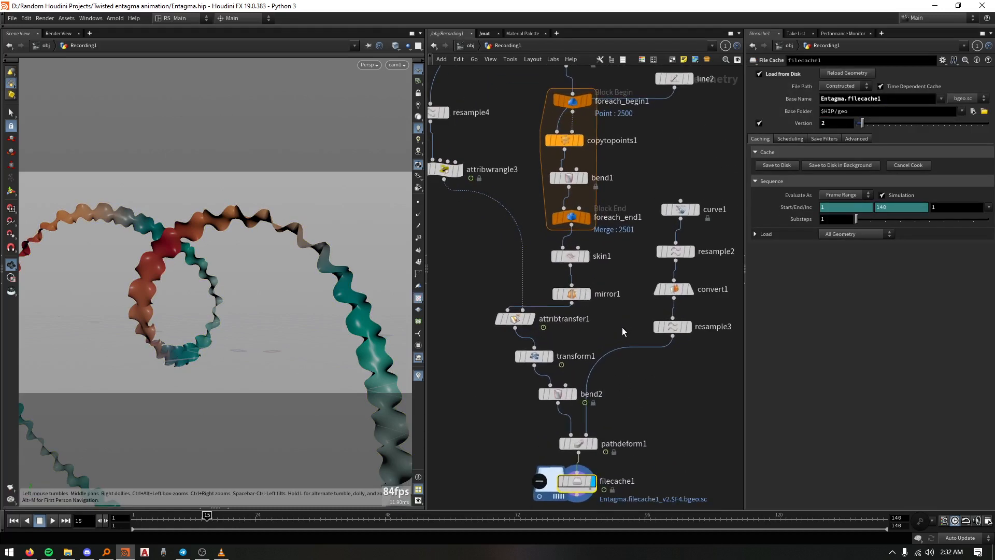